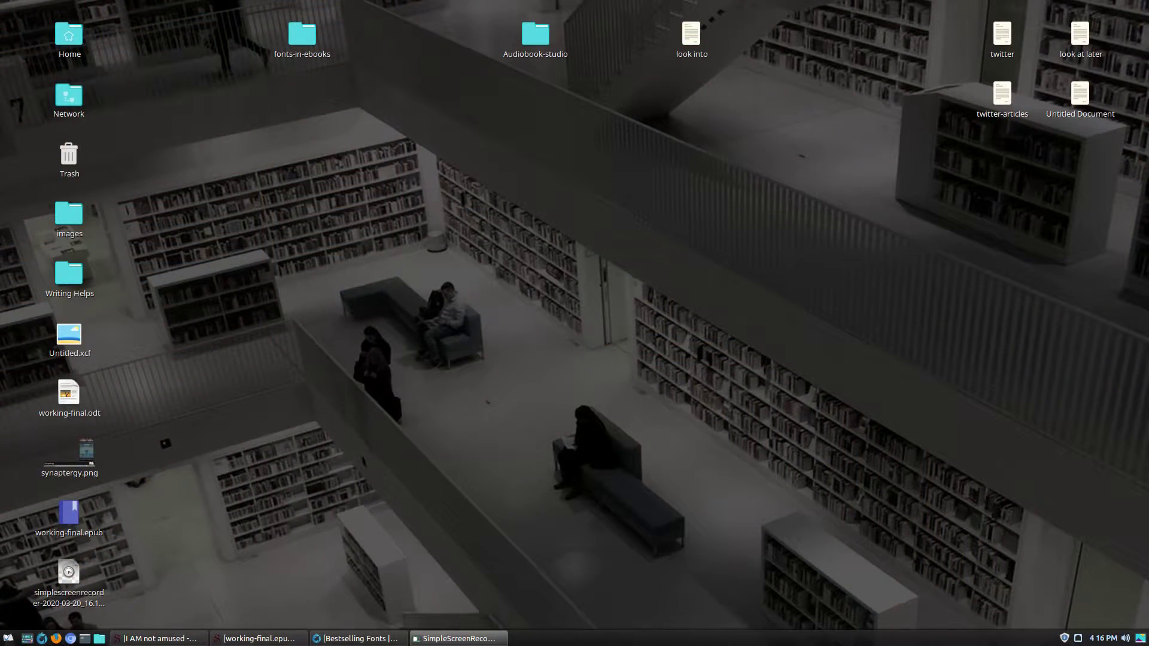
- Restore Waterfox and browse the Bestselling Fonts list, highlighting Proxima Nova's styles and price
{"action": "left_click", "coordinate": [368, 639]}
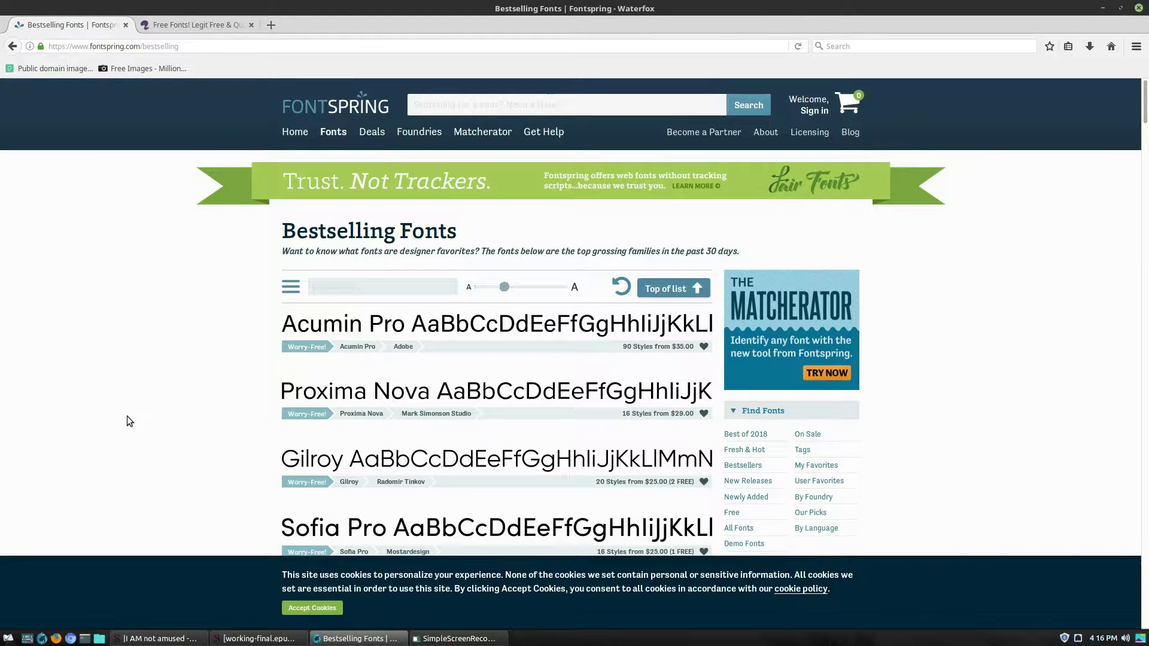
{"action": "scroll", "coordinate": [175, 391], "scroll_direction": "down", "scroll_amount": 5}
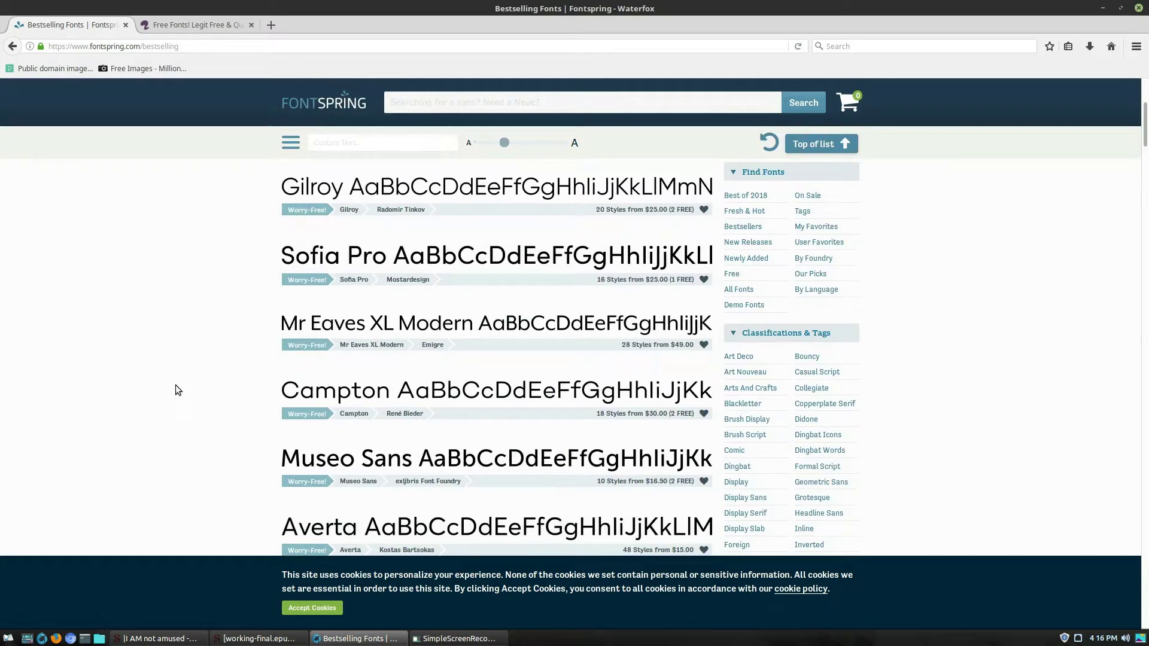
{"action": "scroll", "coordinate": [174, 390], "scroll_direction": "up", "scroll_amount": 5}
{"action": "scroll", "coordinate": [867, 407], "scroll_direction": "down", "scroll_amount": 6}
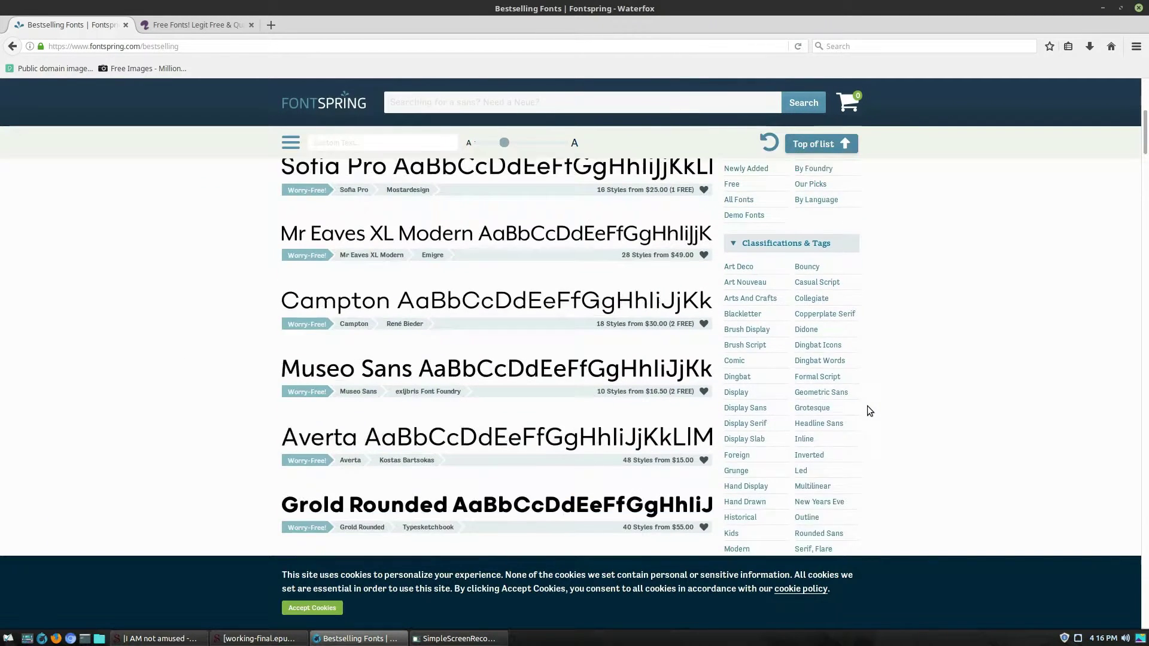
{"action": "scroll", "coordinate": [868, 407], "scroll_direction": "up", "scroll_amount": 6}
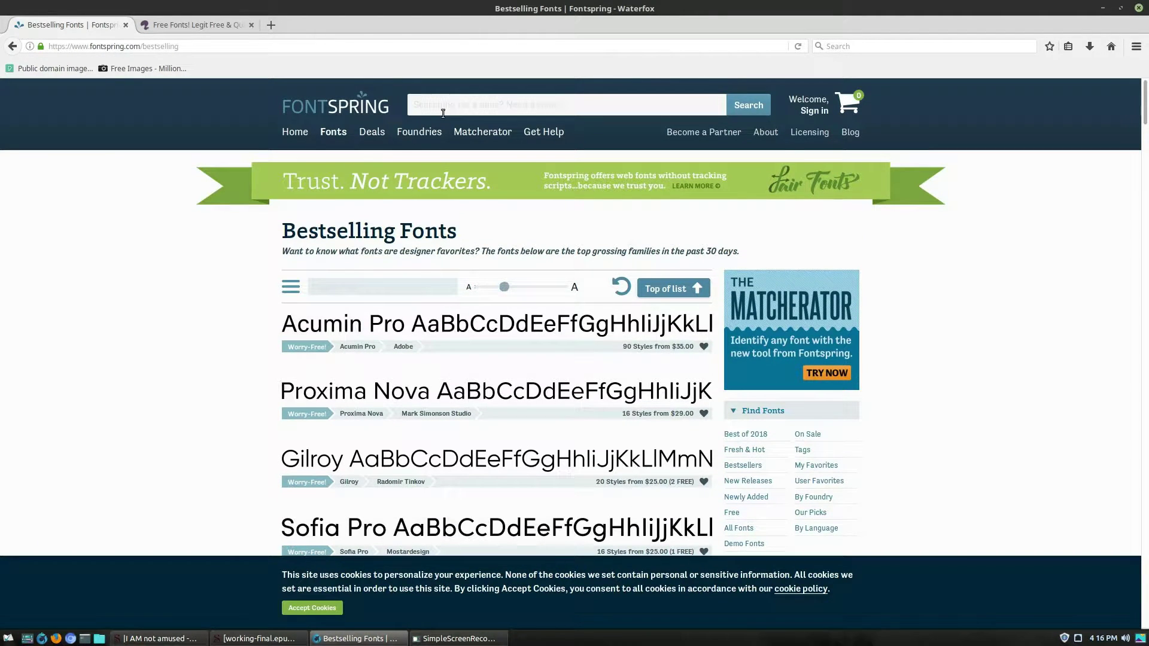
{"action": "mouse_move", "coordinate": [324, 363]}
{"action": "left_click_drag", "start_coordinate": [620, 350], "coordinate": [695, 352]}
{"action": "scroll", "coordinate": [685, 365], "scroll_direction": "down", "scroll_amount": 3}
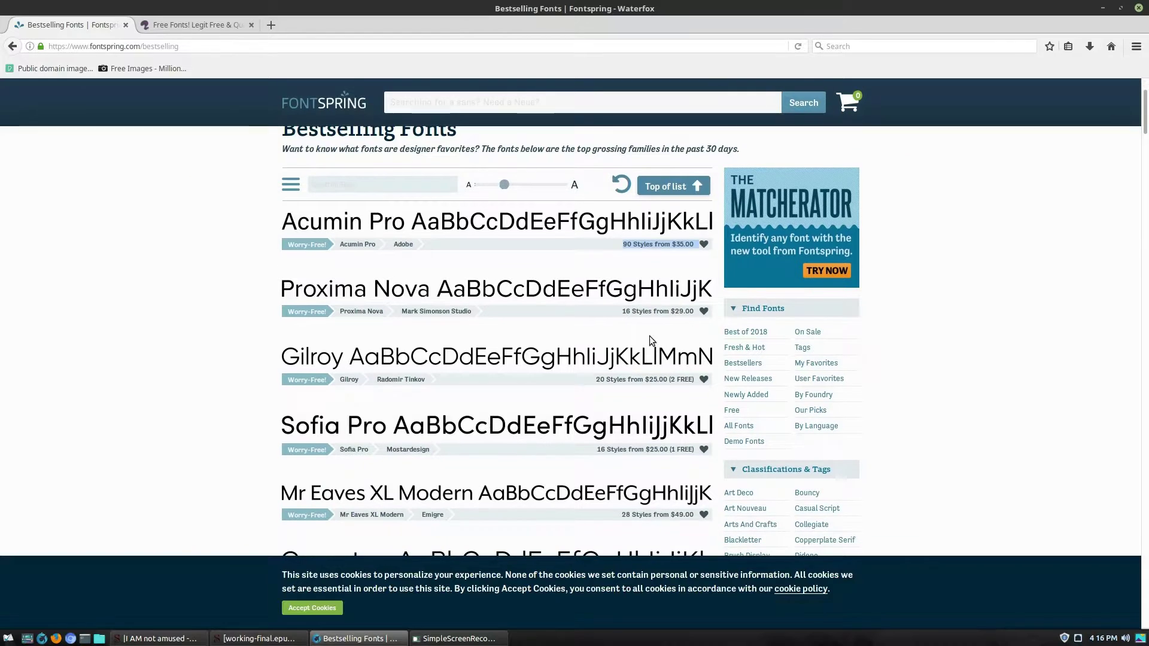
{"action": "left_click_drag", "start_coordinate": [622, 312], "coordinate": [693, 309]}
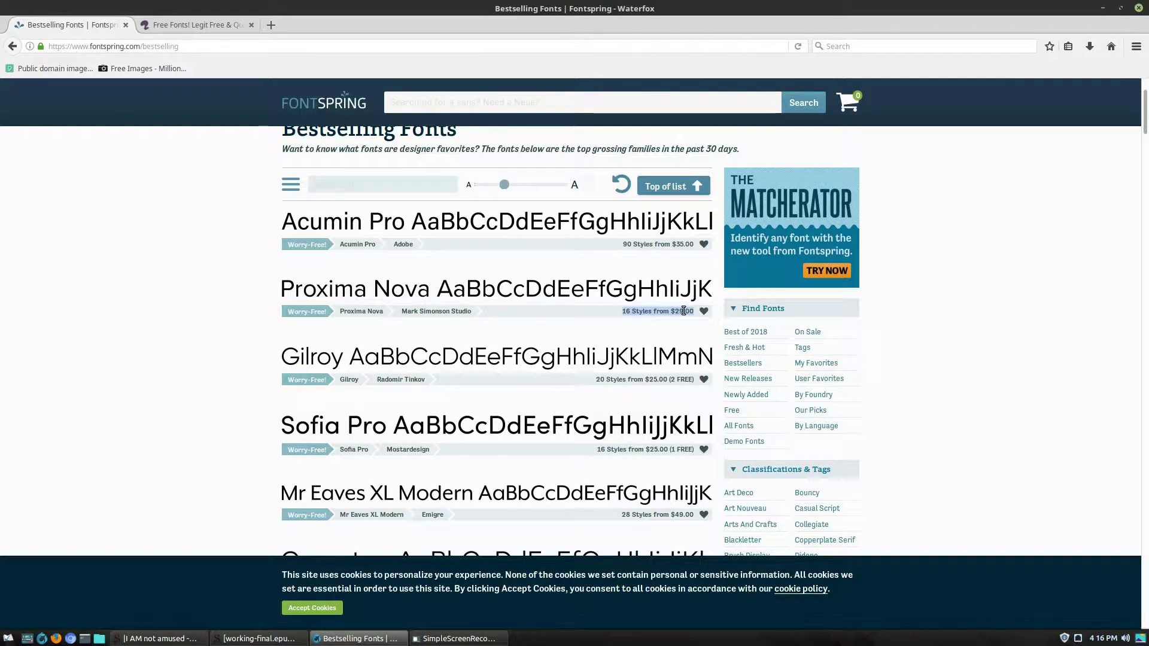
{"action": "scroll", "coordinate": [580, 298], "scroll_direction": "up", "scroll_amount": 3}
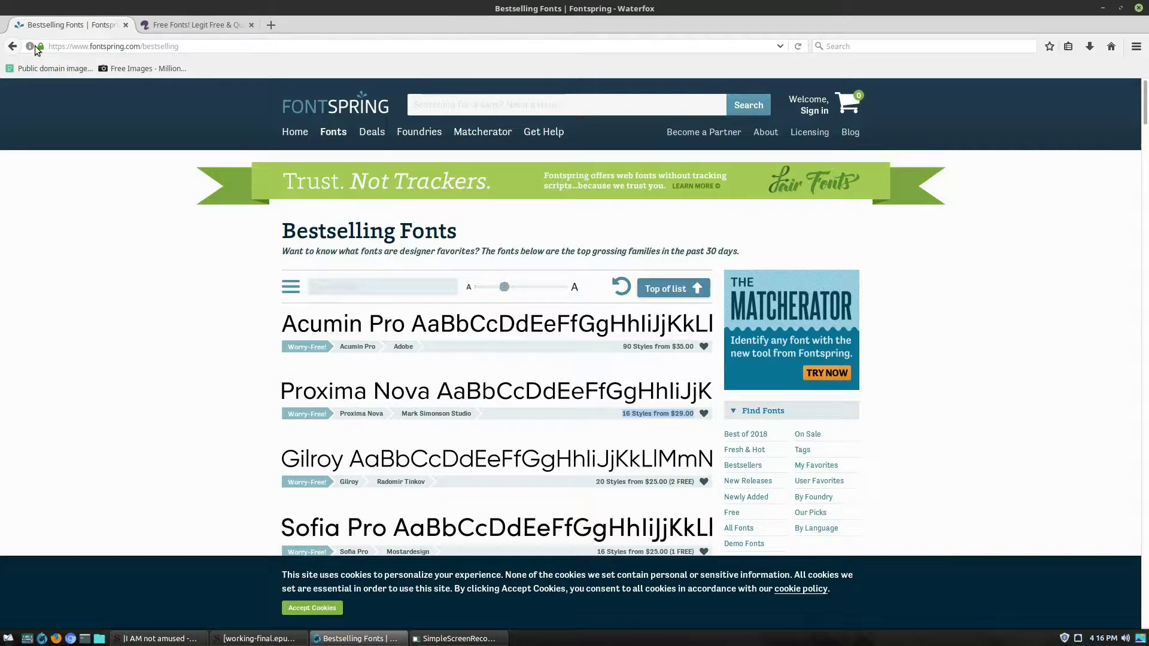
- Go back to the Fontspring home page and scroll to 'Not all Font Licenses are Created Equal'
{"action": "mouse_move", "coordinate": [324, 132]}
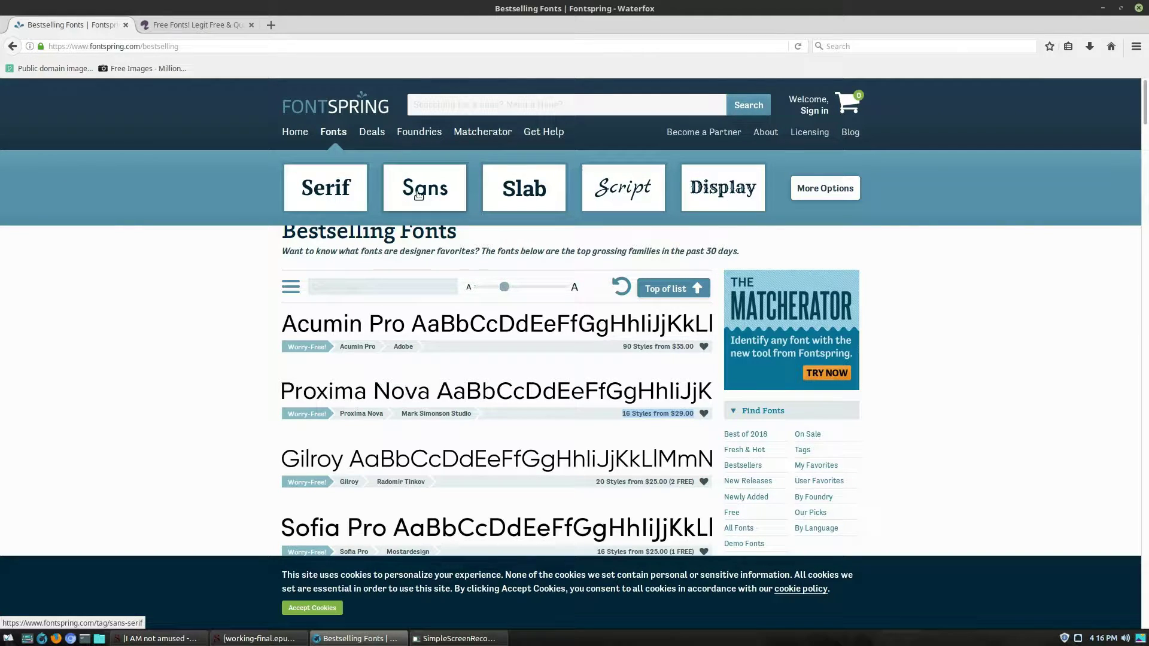
{"action": "left_click", "coordinate": [13, 47]}
{"action": "scroll", "coordinate": [746, 287], "scroll_direction": "down", "scroll_amount": 3}
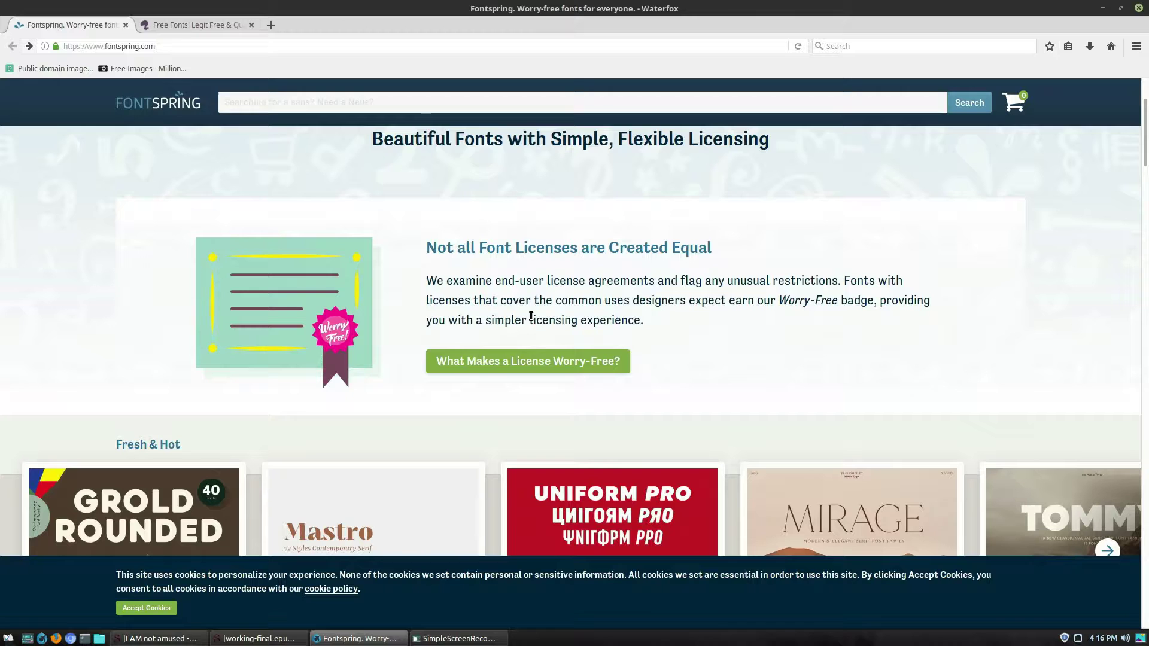
- Open 'What Makes a License Worry-Free?' and read the Desktop, Web Font, Application and Ebook licence sections
{"action": "left_click", "coordinate": [536, 362]}
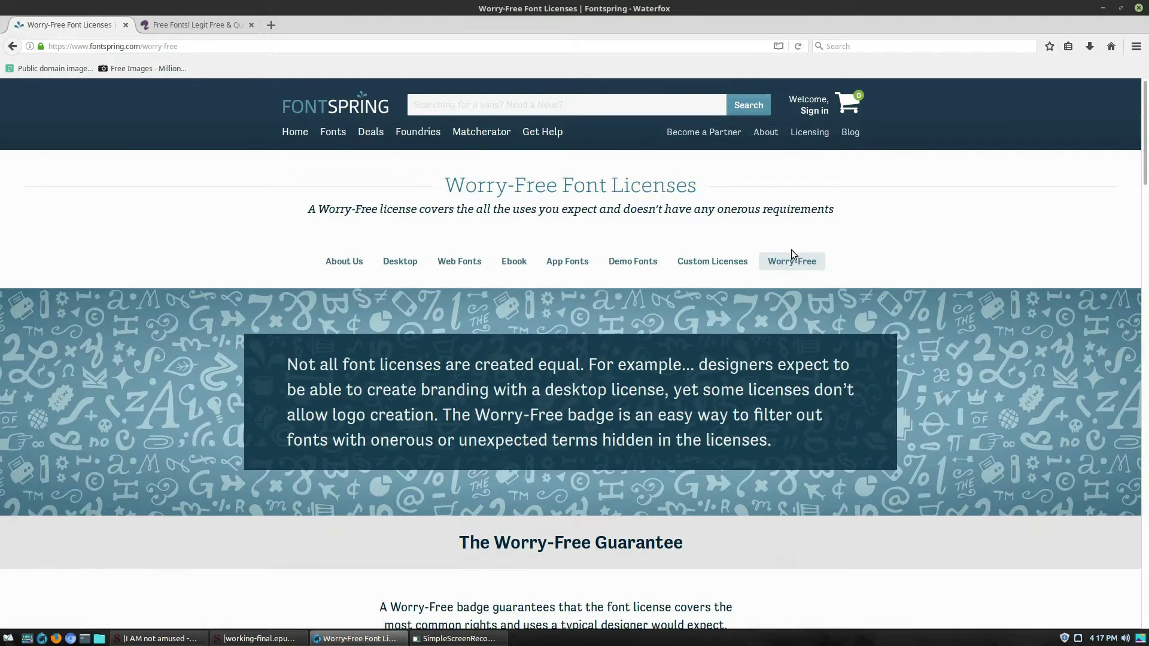
{"action": "scroll", "coordinate": [791, 250], "scroll_direction": "down", "scroll_amount": 10}
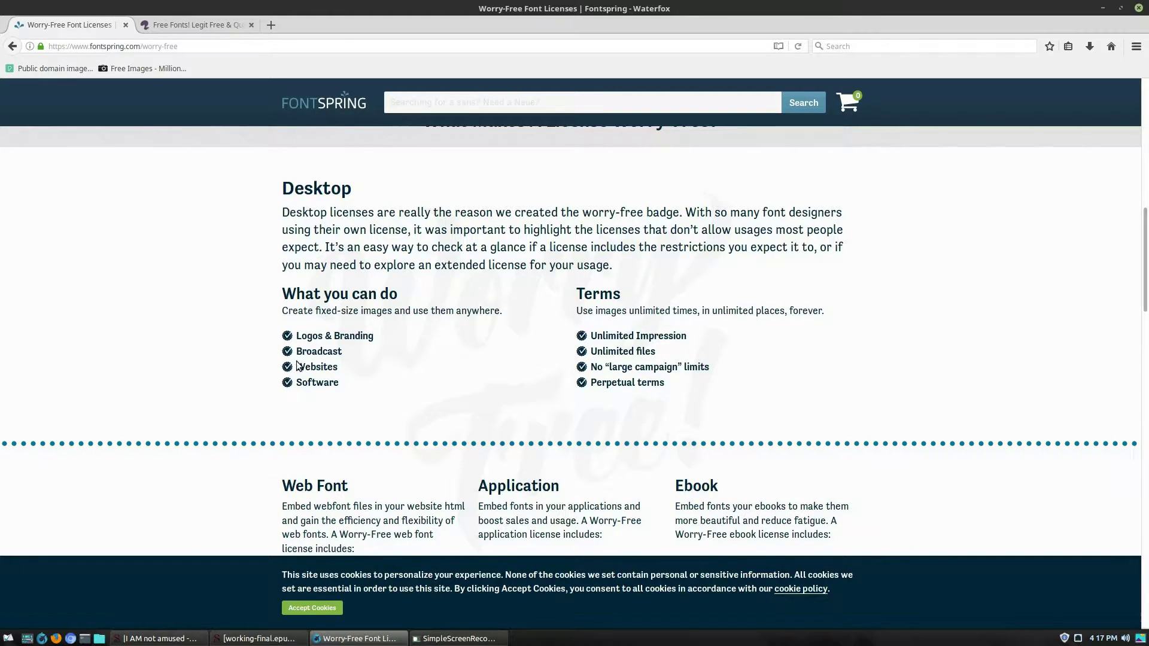
{"action": "scroll", "coordinate": [634, 364], "scroll_direction": "down", "scroll_amount": 1}
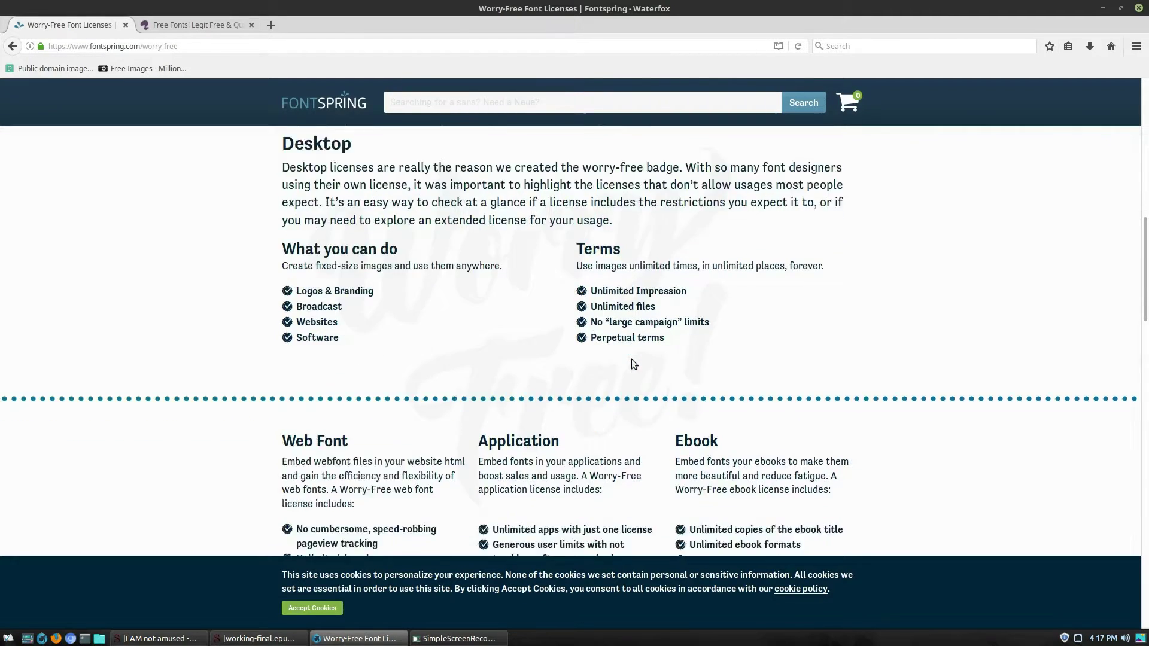
{"action": "scroll", "coordinate": [634, 364], "scroll_direction": "down", "scroll_amount": 3}
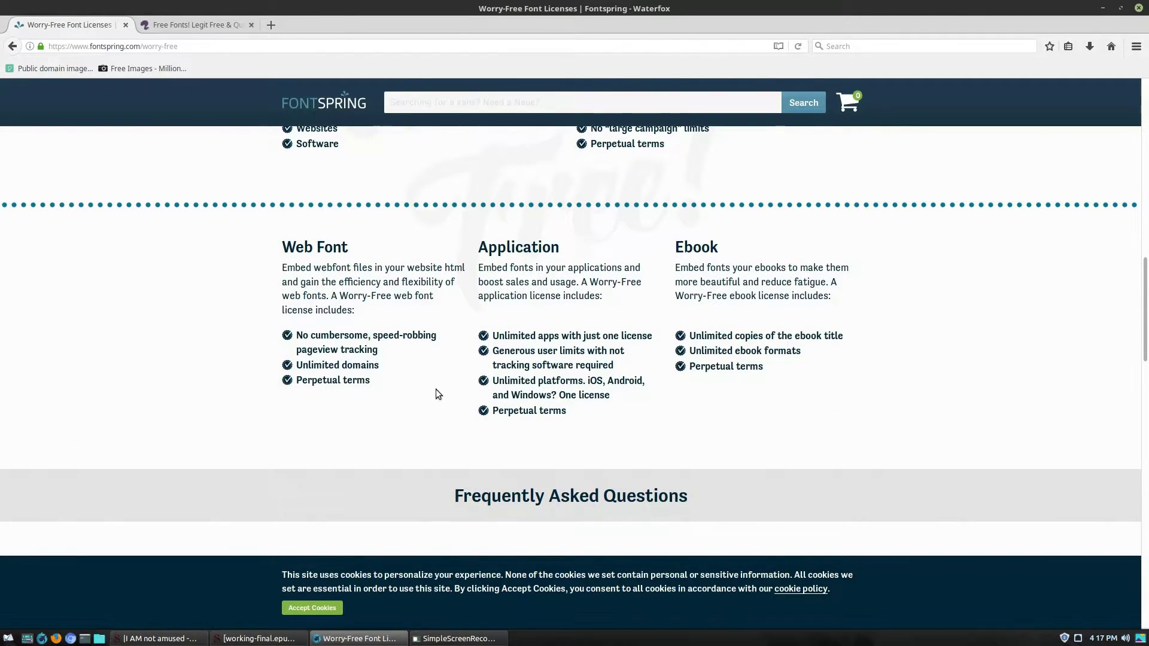
{"action": "scroll", "coordinate": [379, 313], "scroll_direction": "down", "scroll_amount": 3}
{"action": "scroll", "coordinate": [374, 310], "scroll_direction": "up", "scroll_amount": 3}
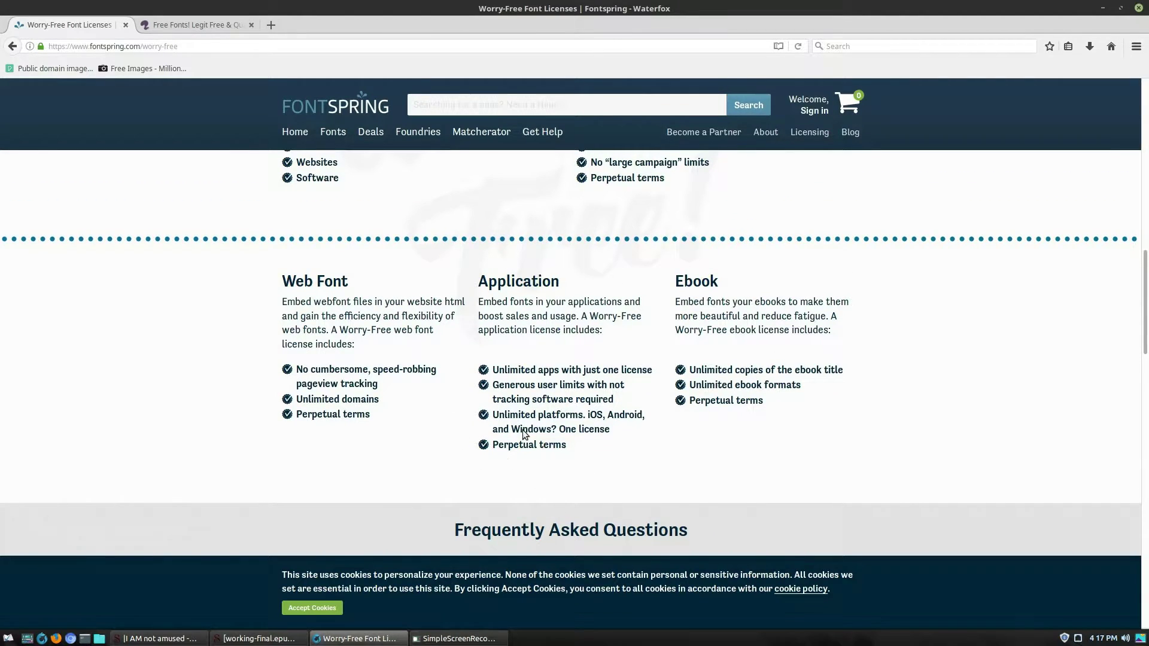
{"action": "scroll", "coordinate": [554, 423], "scroll_direction": "down", "scroll_amount": 6}
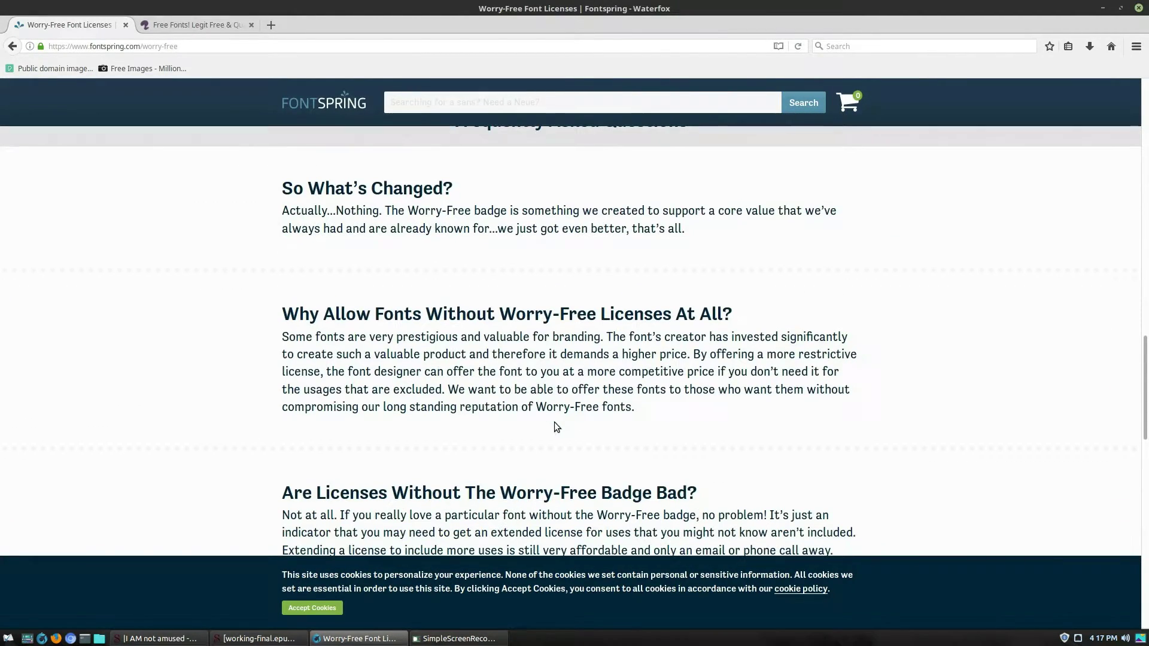
{"action": "scroll", "coordinate": [826, 339], "scroll_direction": "up", "scroll_amount": 8}
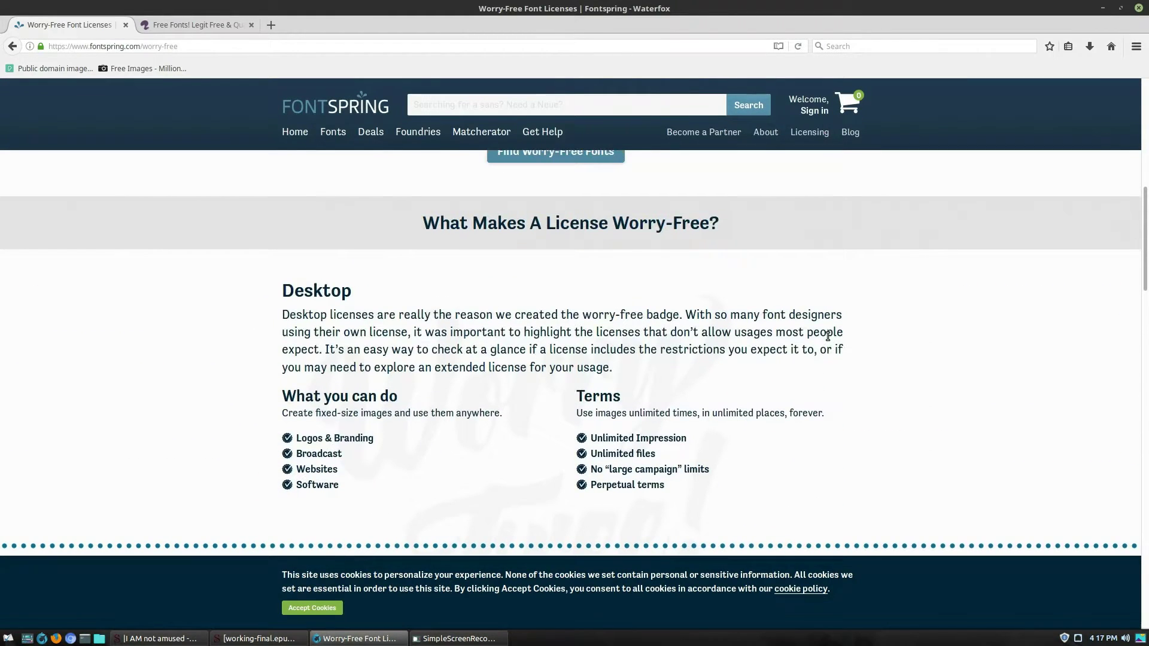
{"action": "scroll", "coordinate": [828, 337], "scroll_direction": "up", "scroll_amount": 5}
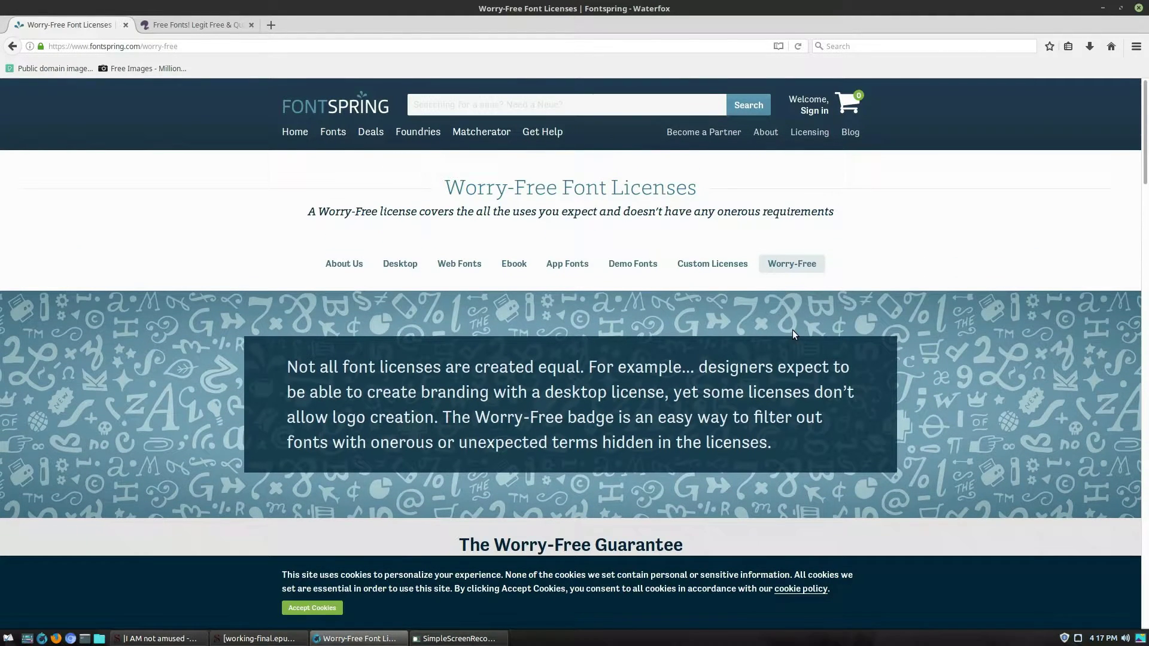
{"action": "scroll", "coordinate": [698, 325], "scroll_direction": "down", "scroll_amount": 6}
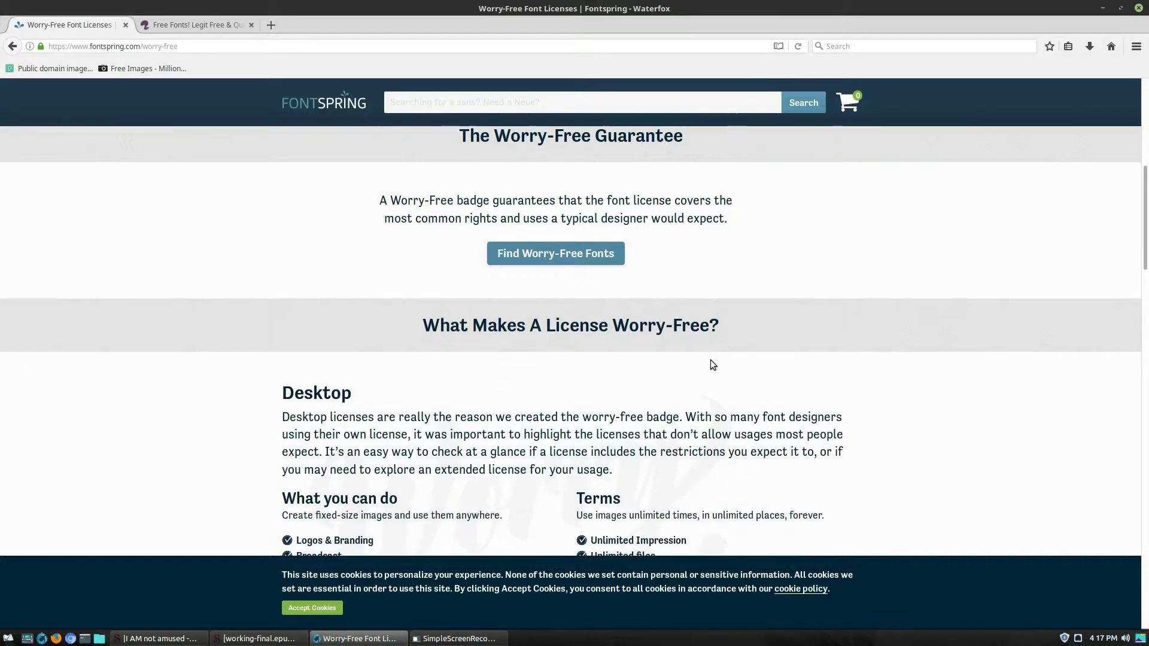
{"action": "scroll", "coordinate": [885, 390], "scroll_direction": "down", "scroll_amount": 2}
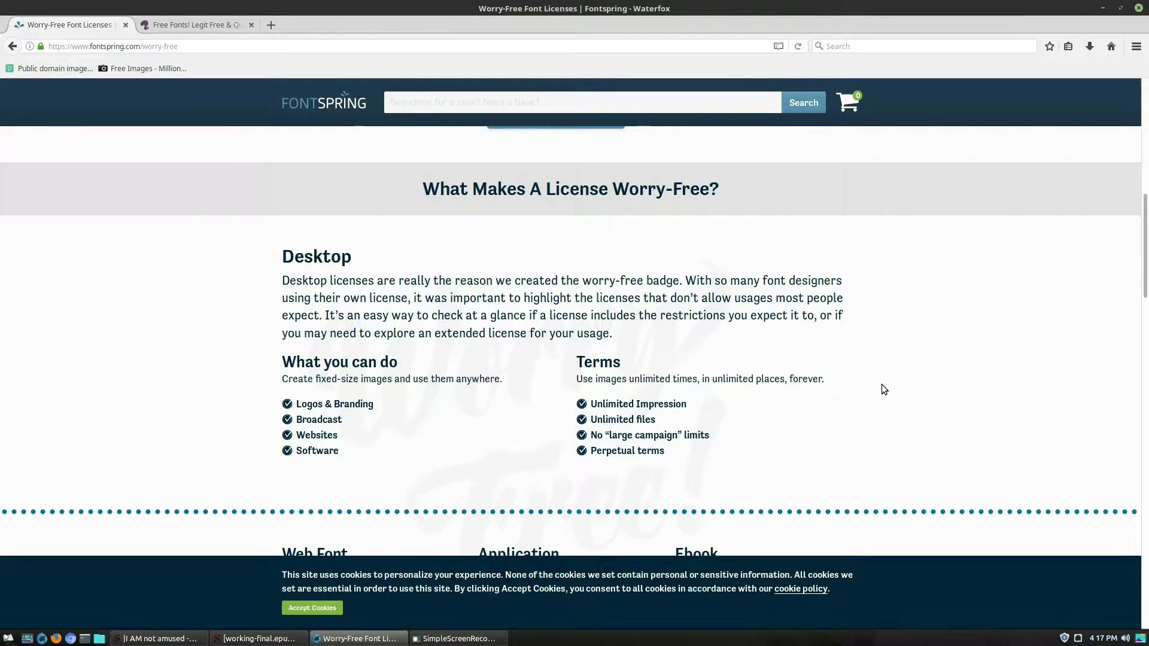
{"action": "scroll", "coordinate": [631, 390], "scroll_direction": "down", "scroll_amount": 2}
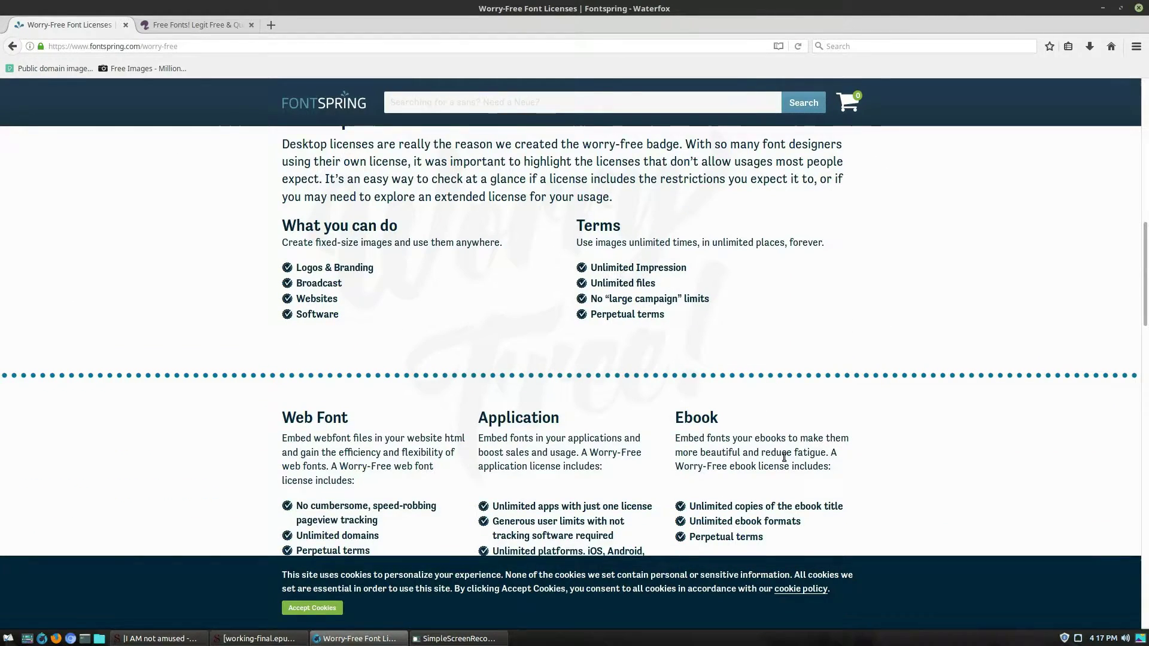
{"action": "scroll", "coordinate": [410, 295], "scroll_direction": "up", "scroll_amount": 2}
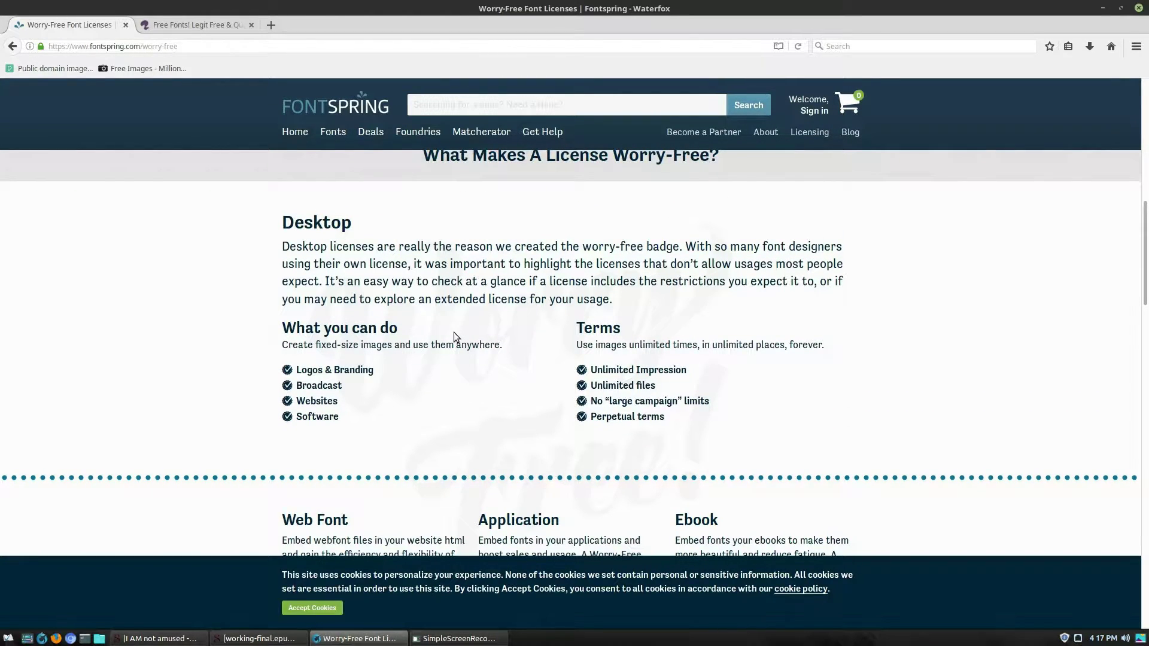
{"action": "scroll", "coordinate": [400, 291], "scroll_direction": "down", "scroll_amount": 2}
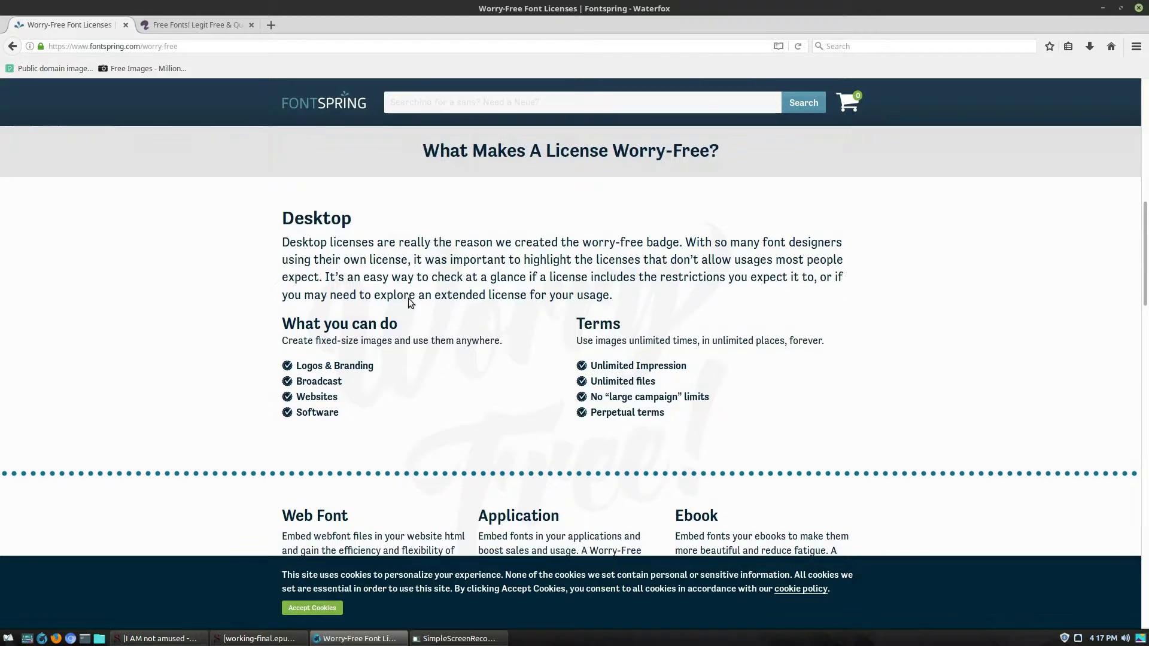
{"action": "scroll", "coordinate": [773, 505], "scroll_direction": "down", "scroll_amount": 1}
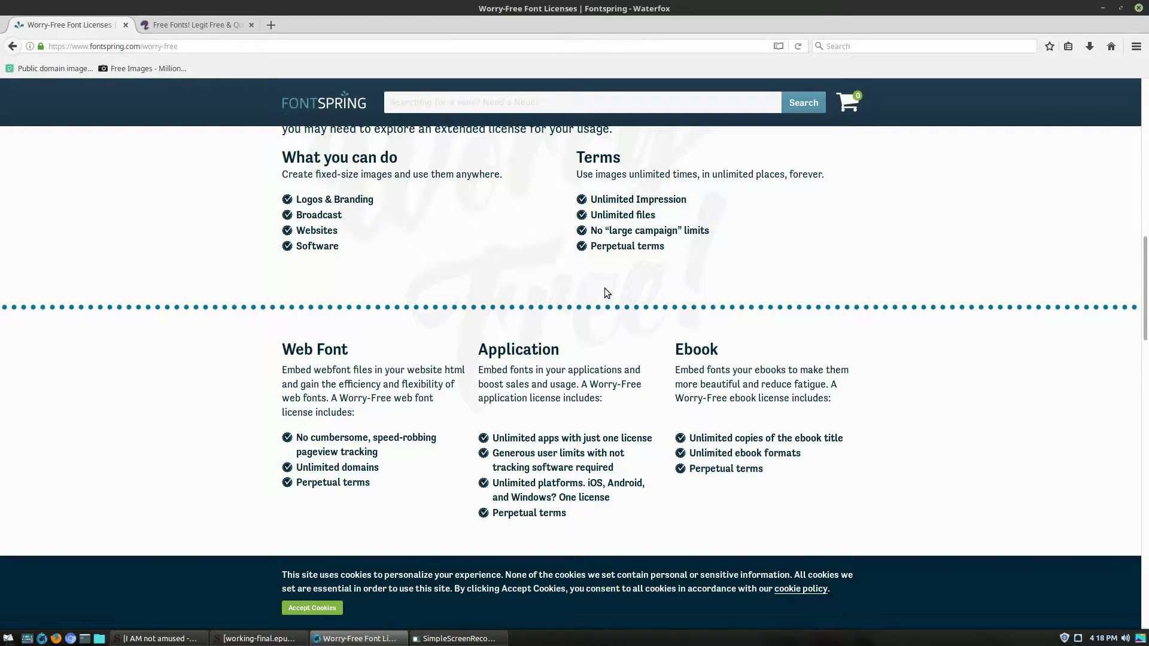
- On the Font Squirrel tab, filter the free font list to Local Only downloads
{"action": "left_click", "coordinate": [160, 27]}
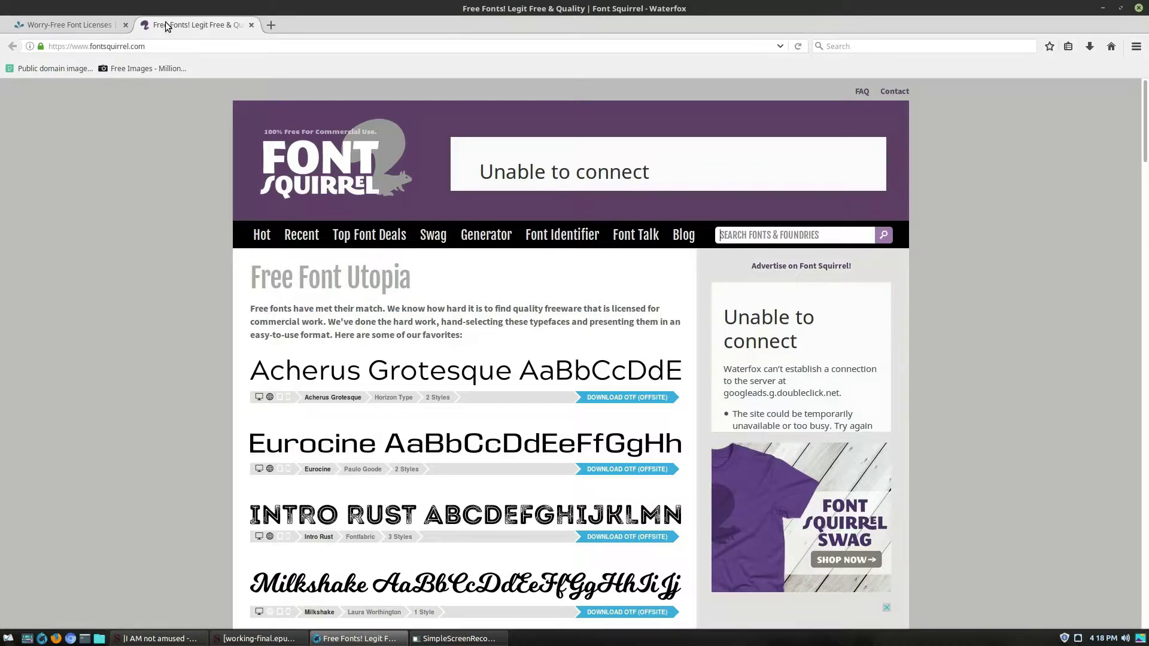
{"action": "scroll", "coordinate": [983, 211], "scroll_direction": "down", "scroll_amount": 9}
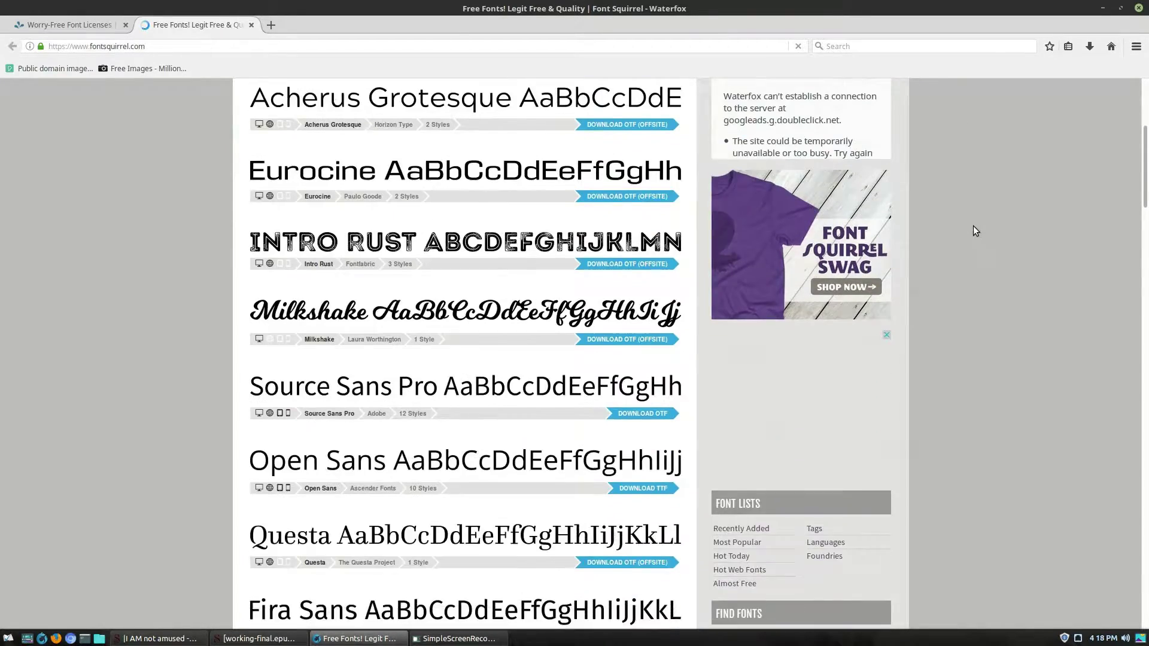
{"action": "scroll", "coordinate": [974, 225], "scroll_direction": "up", "scroll_amount": 9}
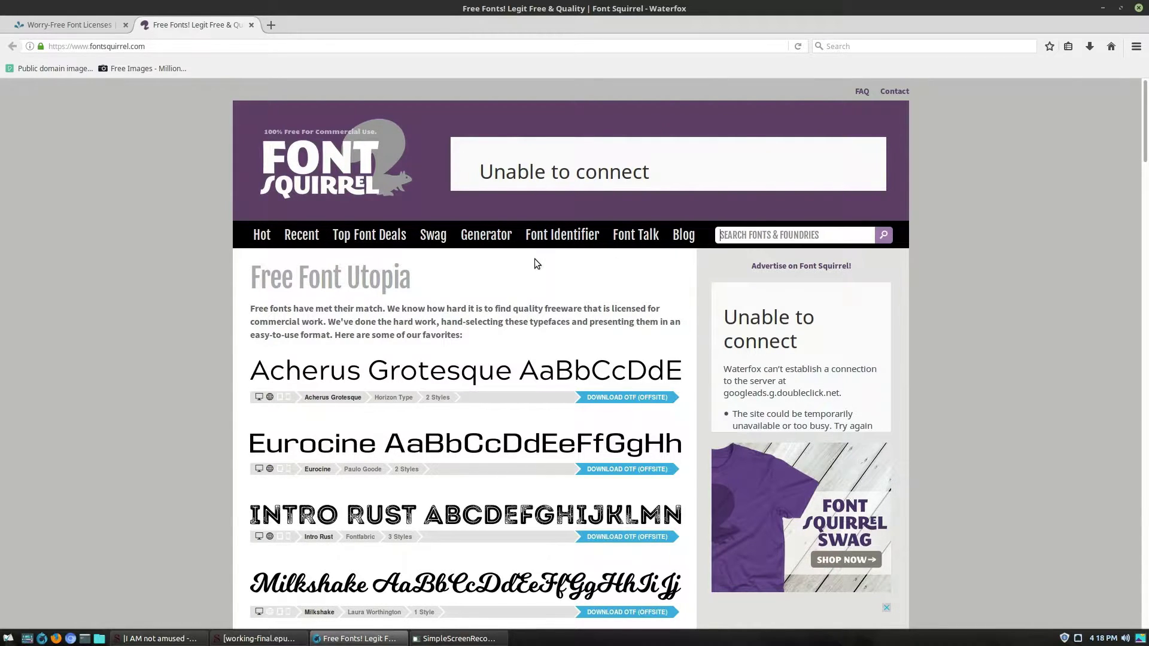
{"action": "scroll", "coordinate": [634, 407], "scroll_direction": "down", "scroll_amount": 9}
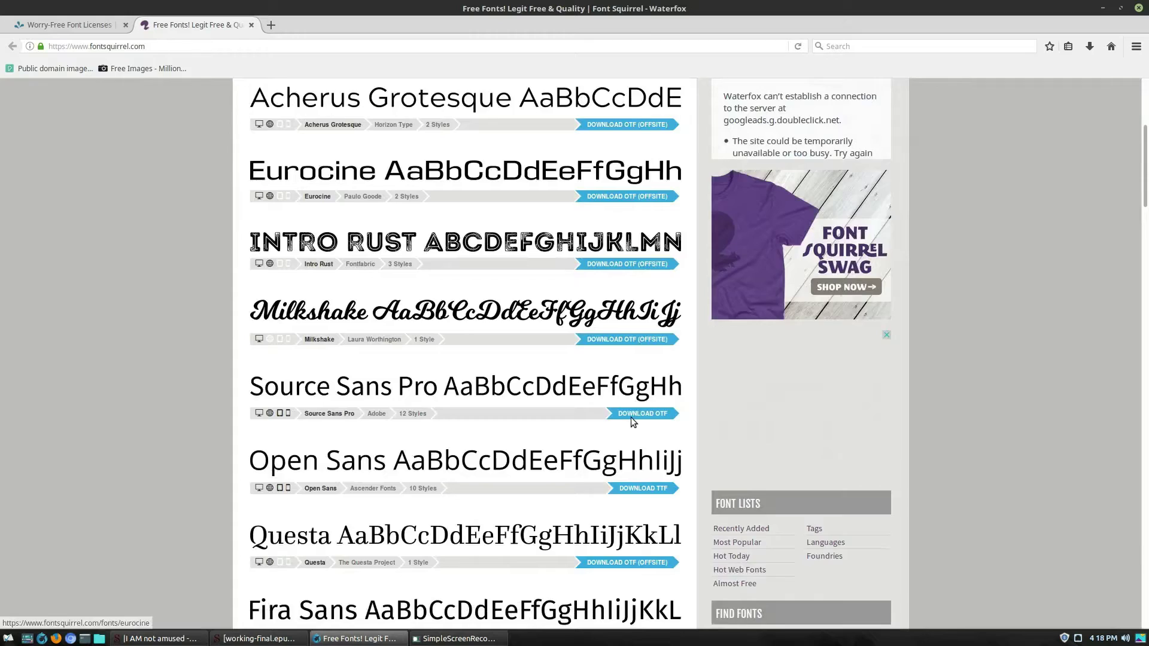
{"action": "scroll", "coordinate": [694, 254], "scroll_direction": "down", "scroll_amount": 1}
{"action": "scroll", "coordinate": [696, 264], "scroll_direction": "down", "scroll_amount": 5}
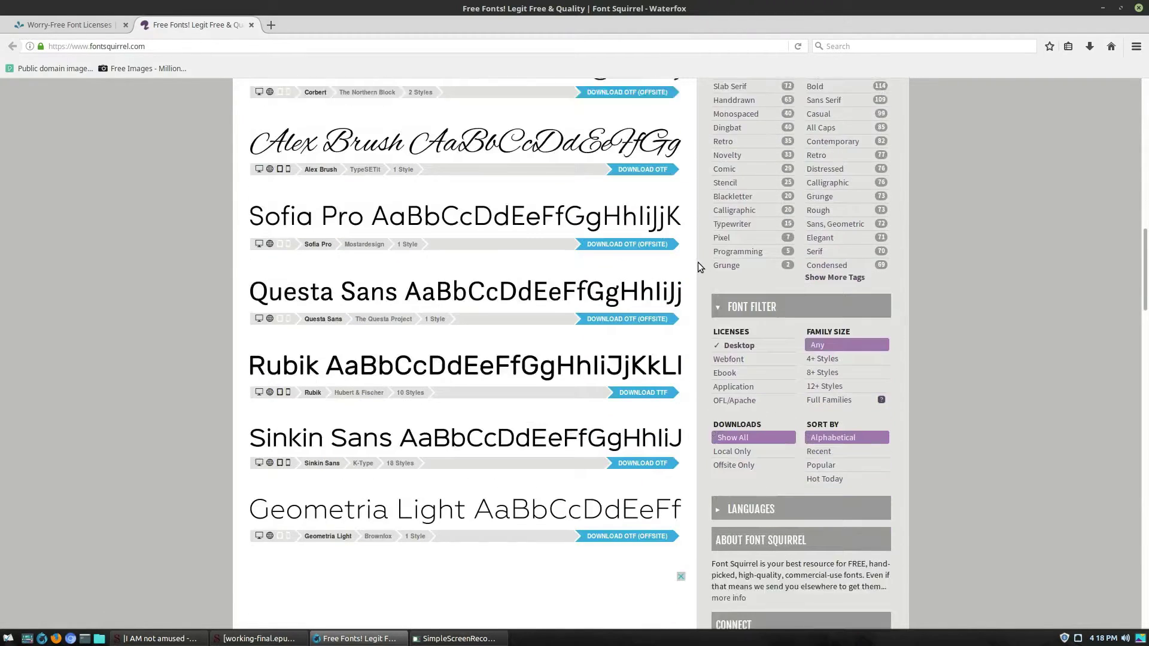
{"action": "scroll", "coordinate": [739, 330], "scroll_direction": "down", "scroll_amount": 2}
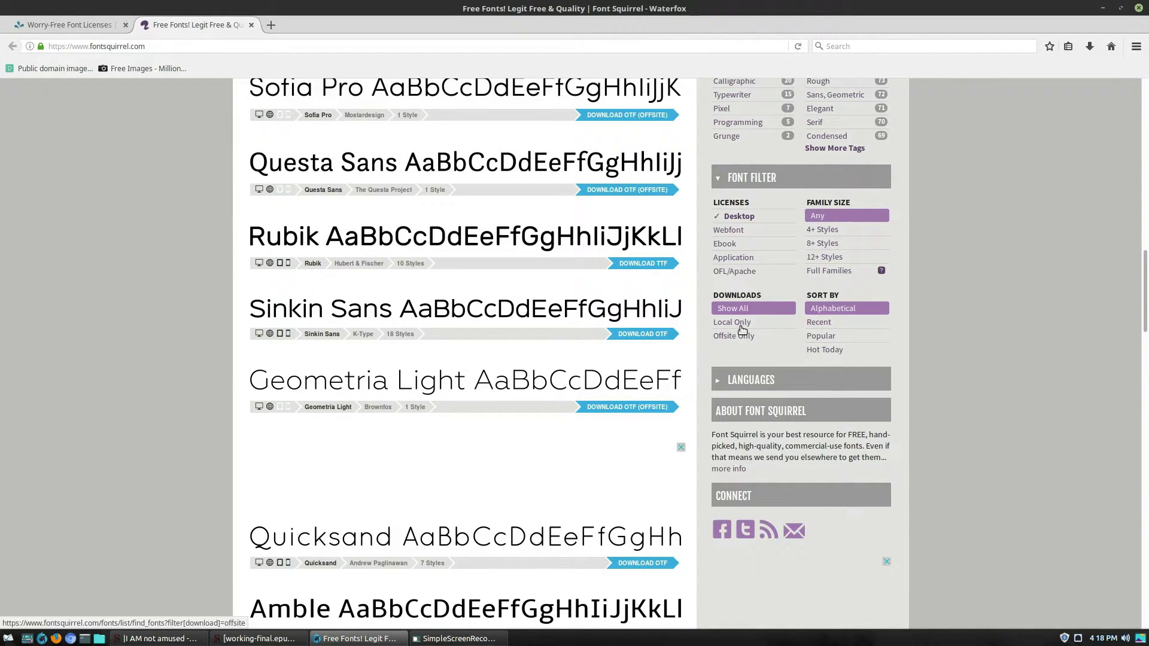
{"action": "left_click", "coordinate": [733, 325]}
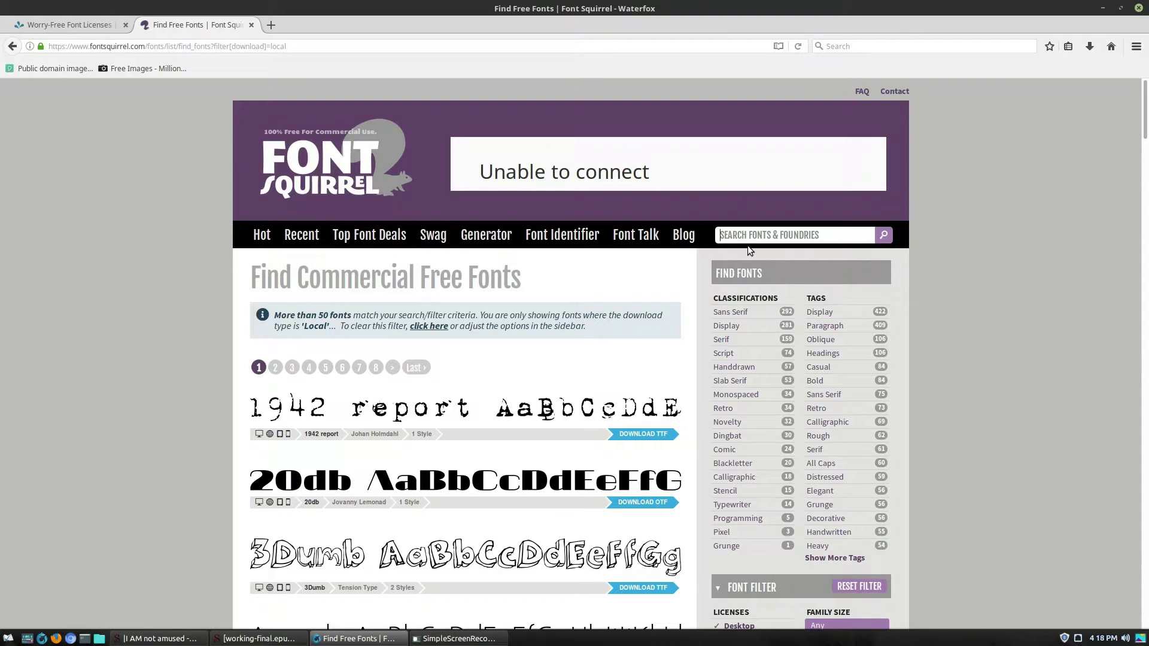
- Search 'BIO', open BioRhyme's License tab and highlight the SIL Open Font License heading
{"action": "type", "text": "BIO"}
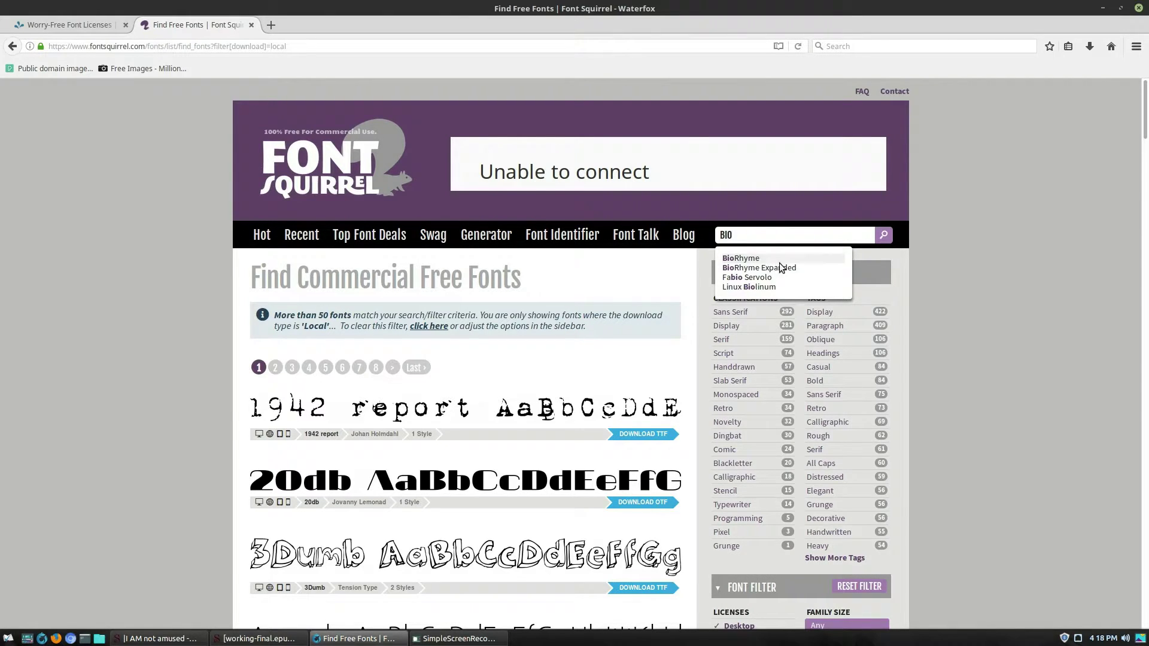
{"action": "left_click", "coordinate": [752, 261]}
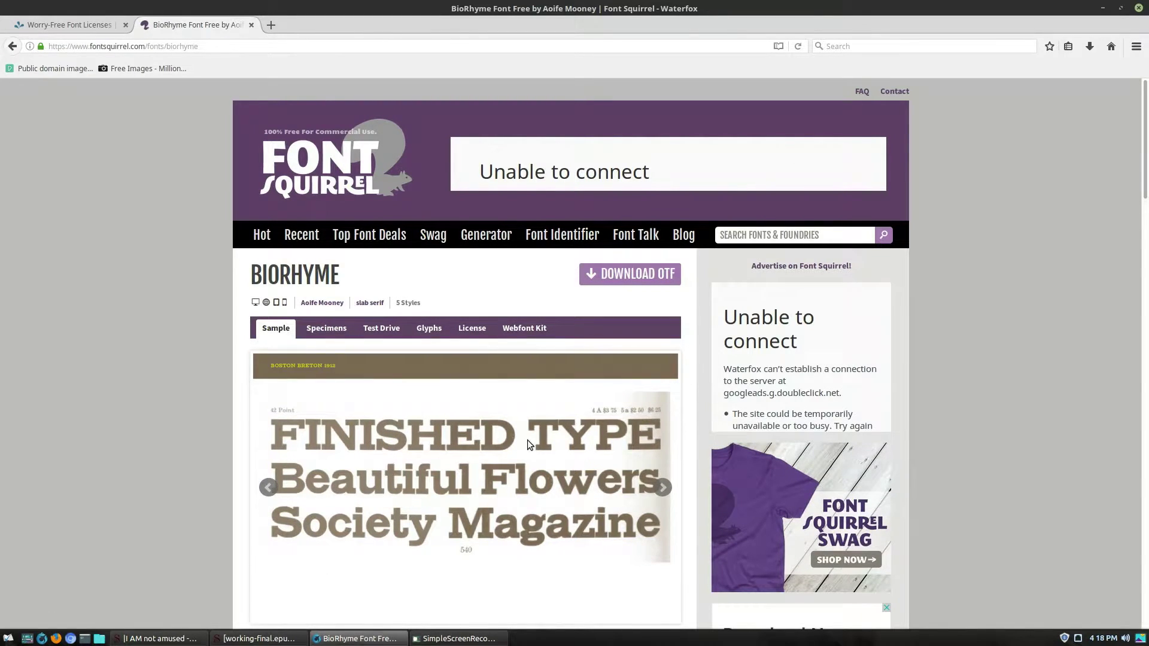
{"action": "scroll", "coordinate": [497, 449], "scroll_direction": "down", "scroll_amount": 2}
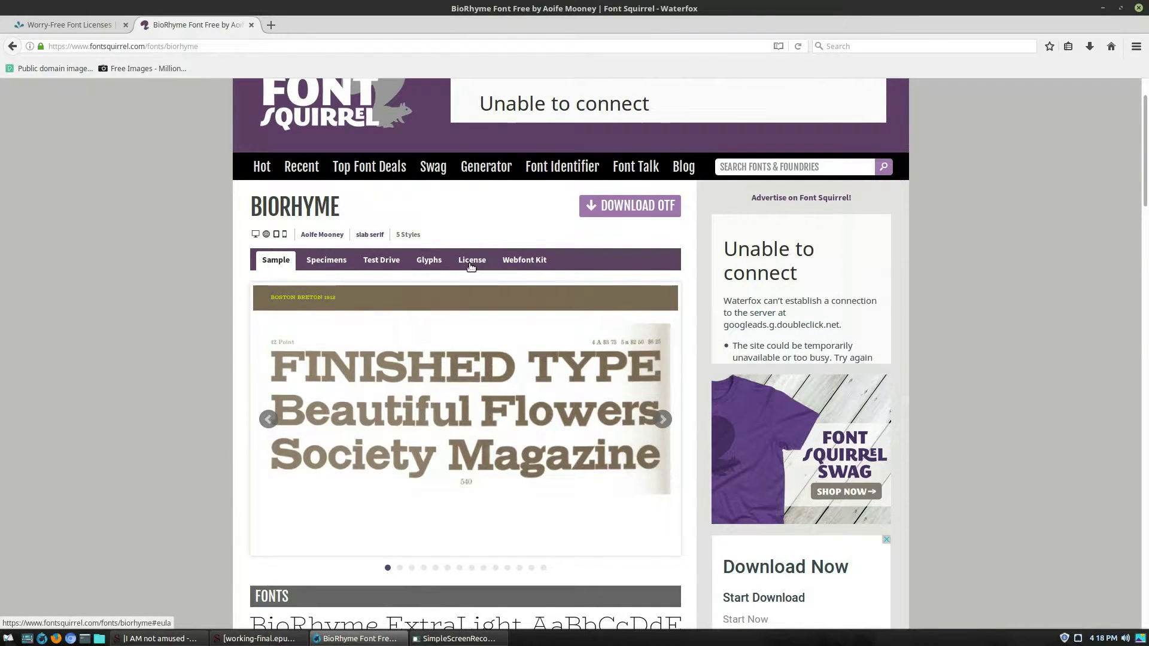
{"action": "left_click", "coordinate": [471, 263]}
{"action": "scroll", "coordinate": [470, 264], "scroll_direction": "down", "scroll_amount": 3}
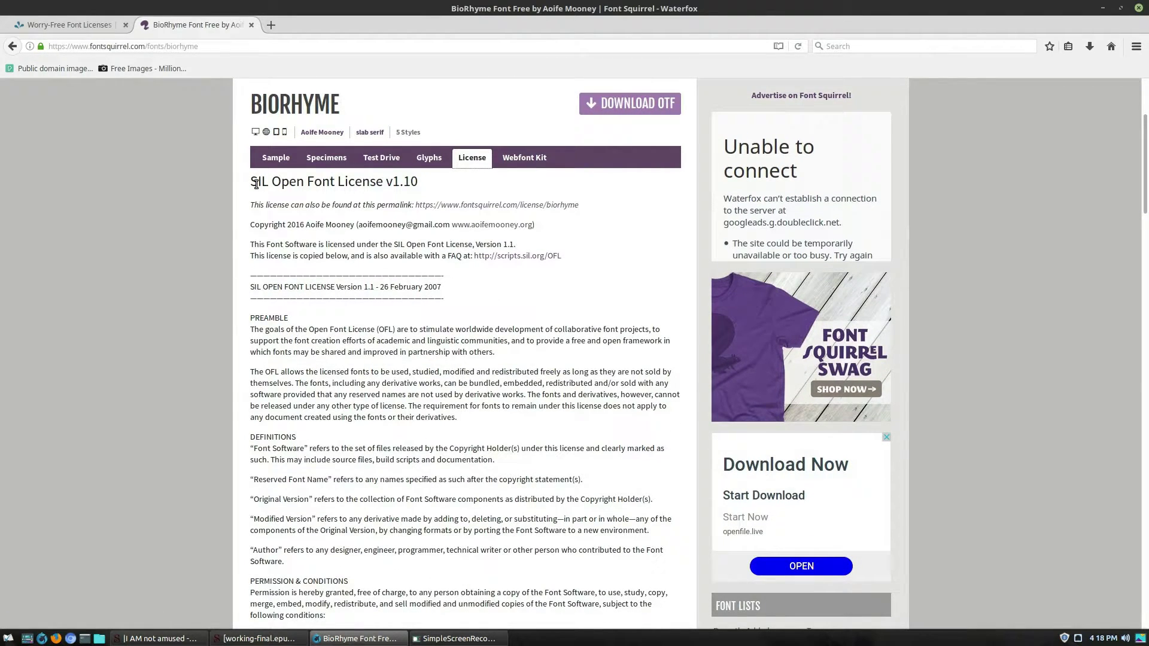
{"action": "left_click_drag", "start_coordinate": [252, 180], "coordinate": [431, 182]}
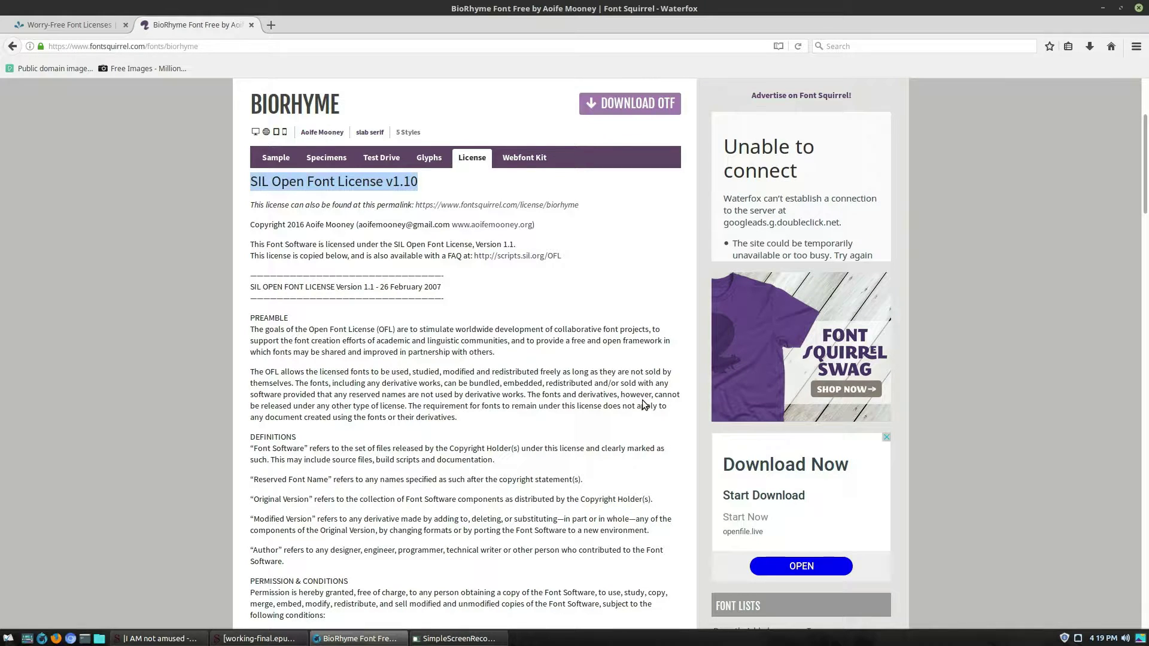
- Download BioRhyme's OTF files, save biorhyme.zip, and launch the file manager
{"action": "scroll", "coordinate": [473, 368], "scroll_direction": "down", "scroll_amount": 3}
{"action": "scroll", "coordinate": [413, 366], "scroll_direction": "up", "scroll_amount": 4}
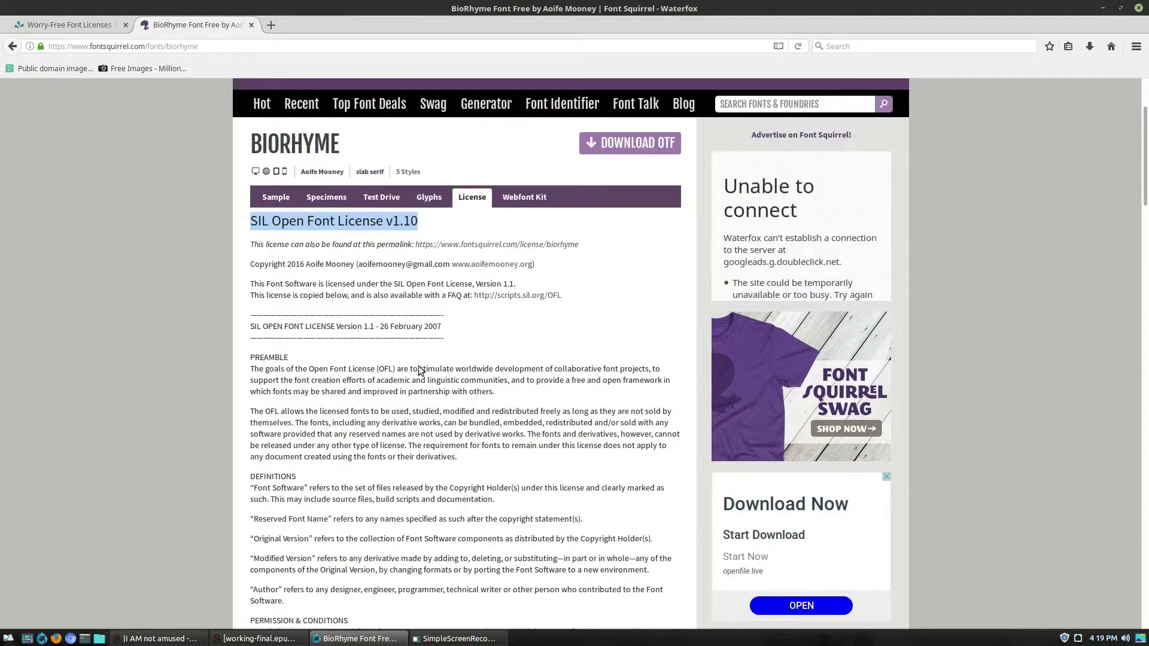
{"action": "scroll", "coordinate": [431, 383], "scroll_direction": "up", "scroll_amount": 1}
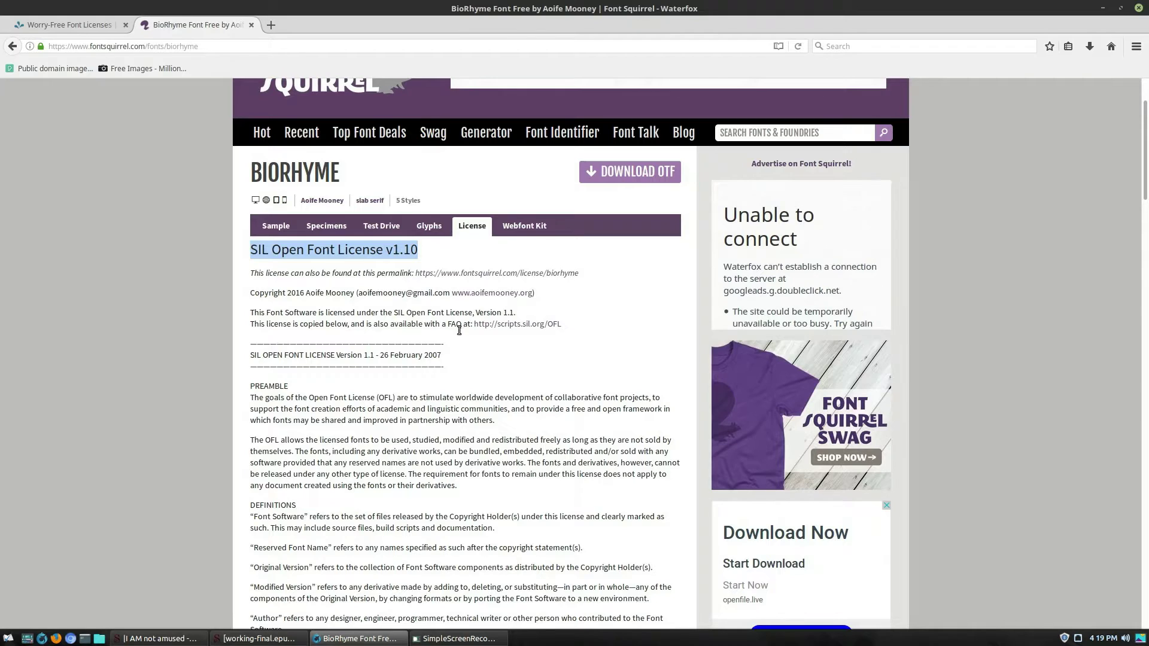
{"action": "scroll", "coordinate": [483, 427], "scroll_direction": "down", "scroll_amount": 6}
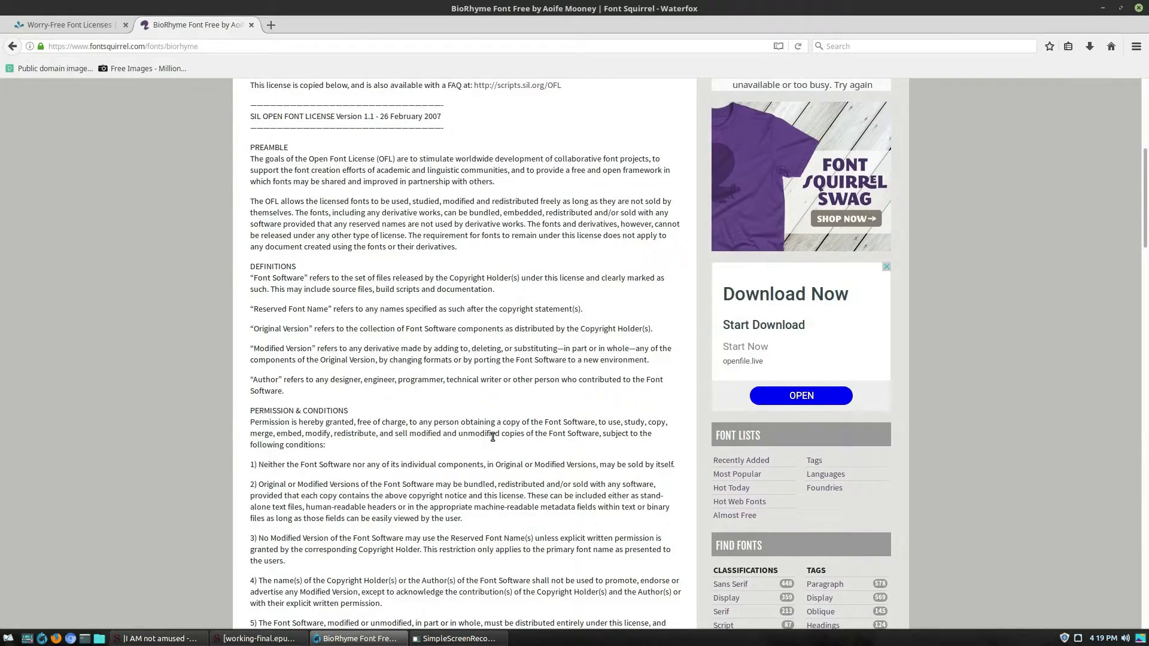
{"action": "scroll", "coordinate": [492, 437], "scroll_direction": "down", "scroll_amount": 9}
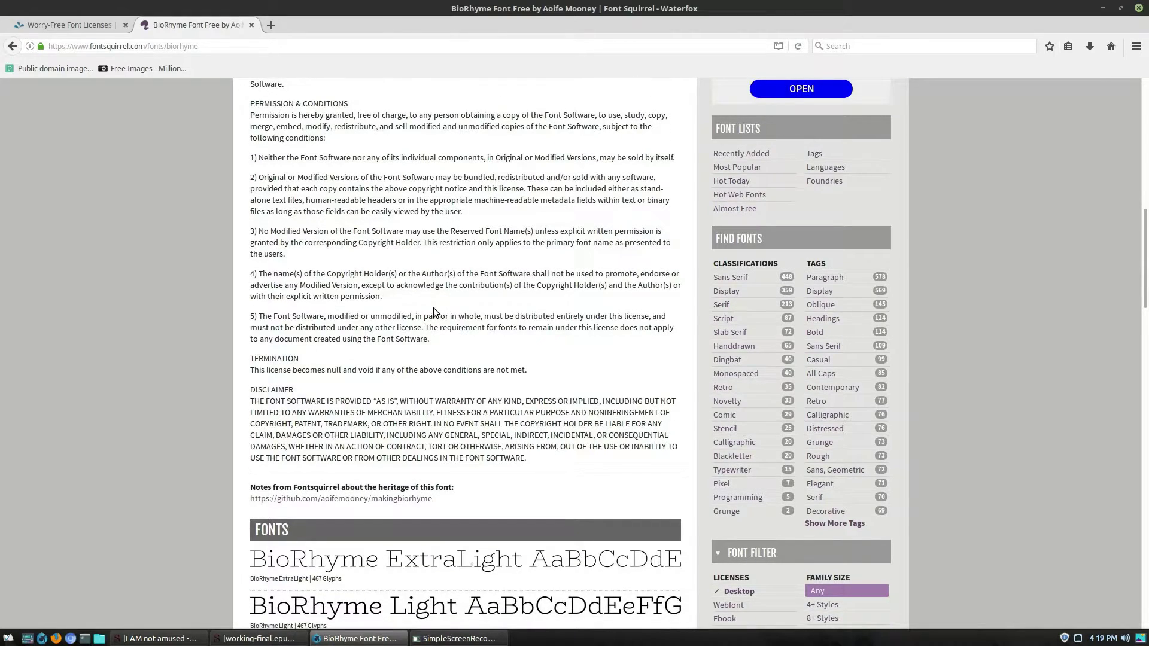
{"action": "scroll", "coordinate": [594, 336], "scroll_direction": "up", "scroll_amount": 15}
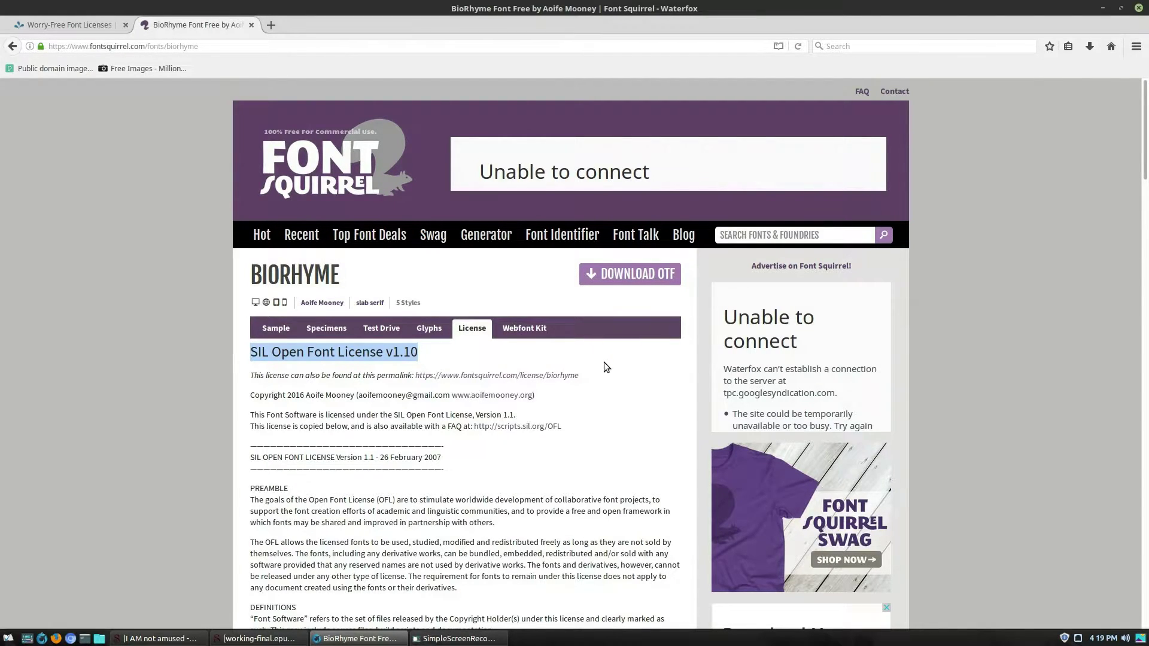
{"action": "scroll", "coordinate": [605, 362], "scroll_direction": "down", "scroll_amount": 2}
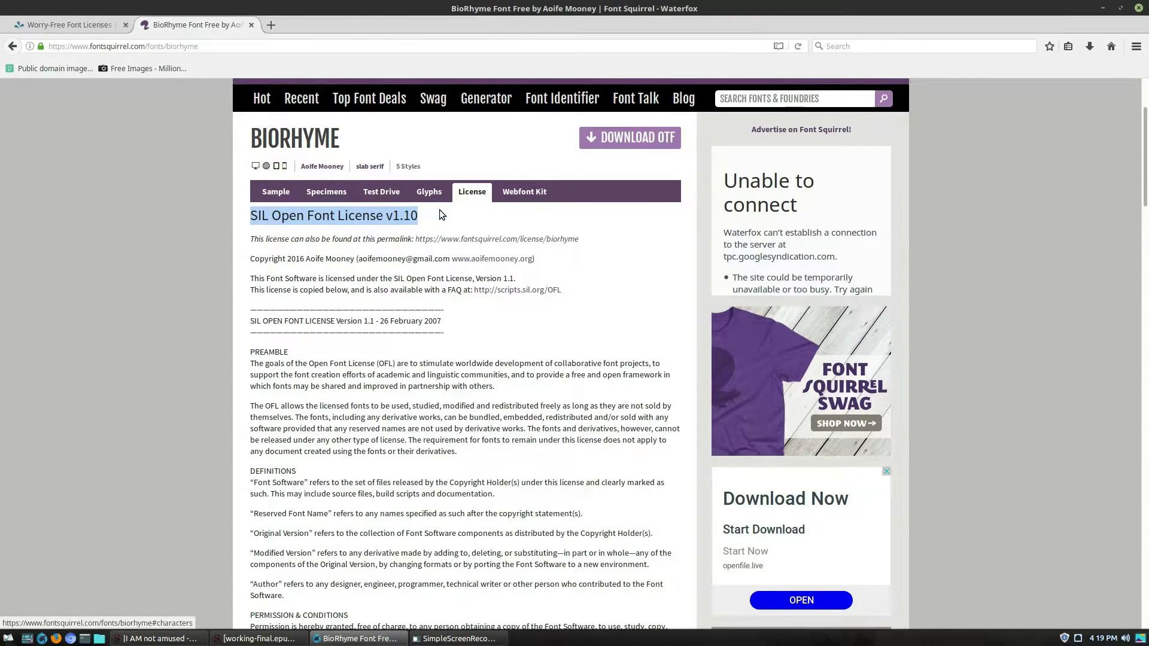
{"action": "scroll", "coordinate": [439, 210], "scroll_direction": "up", "scroll_amount": 2}
{"action": "left_click", "coordinate": [655, 281]}
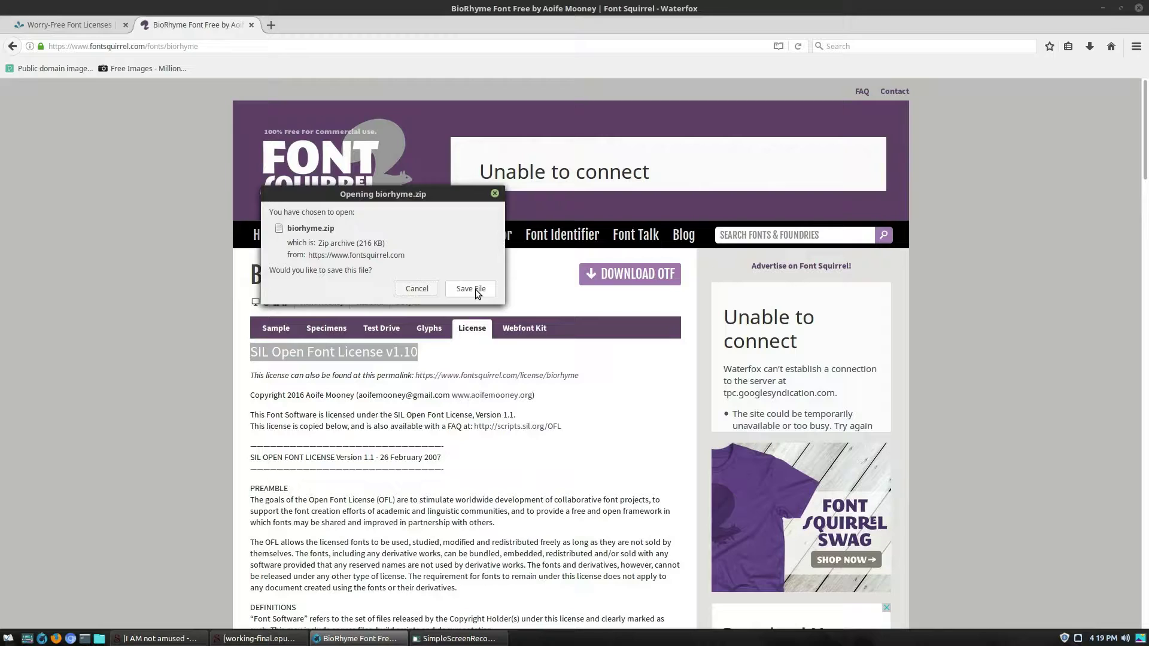
{"action": "left_click", "coordinate": [473, 289]}
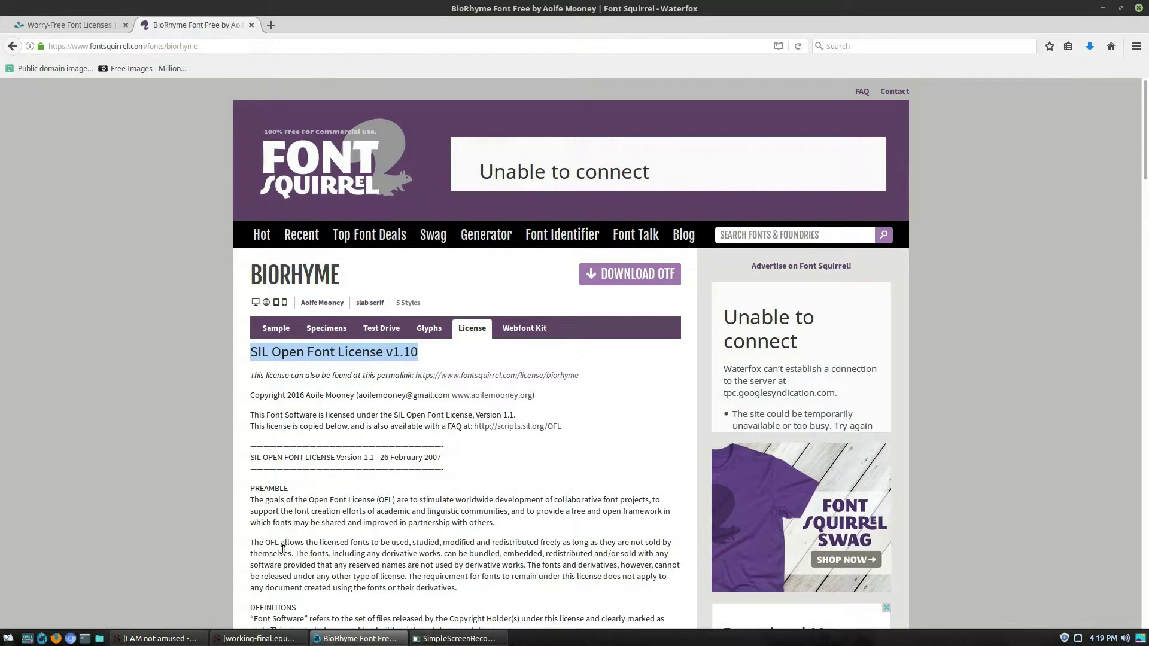
{"action": "left_click", "coordinate": [100, 639]}
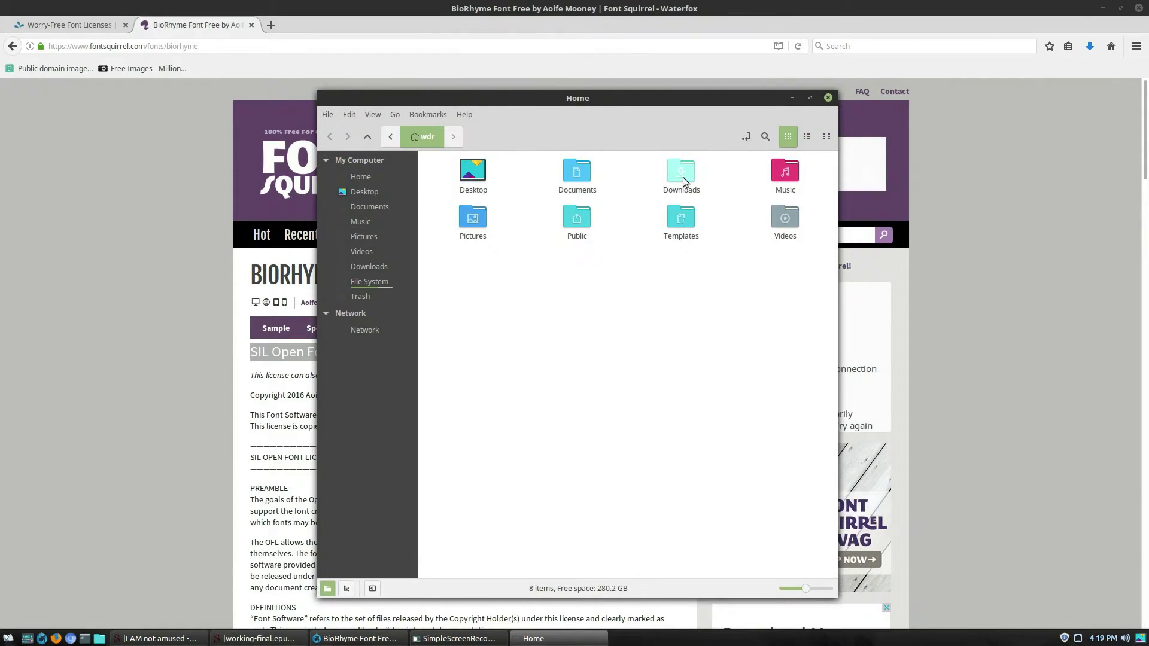
- Move biorhyme.zip from Downloads onto the Desktop folder
{"action": "double_click", "coordinate": [682, 176]}
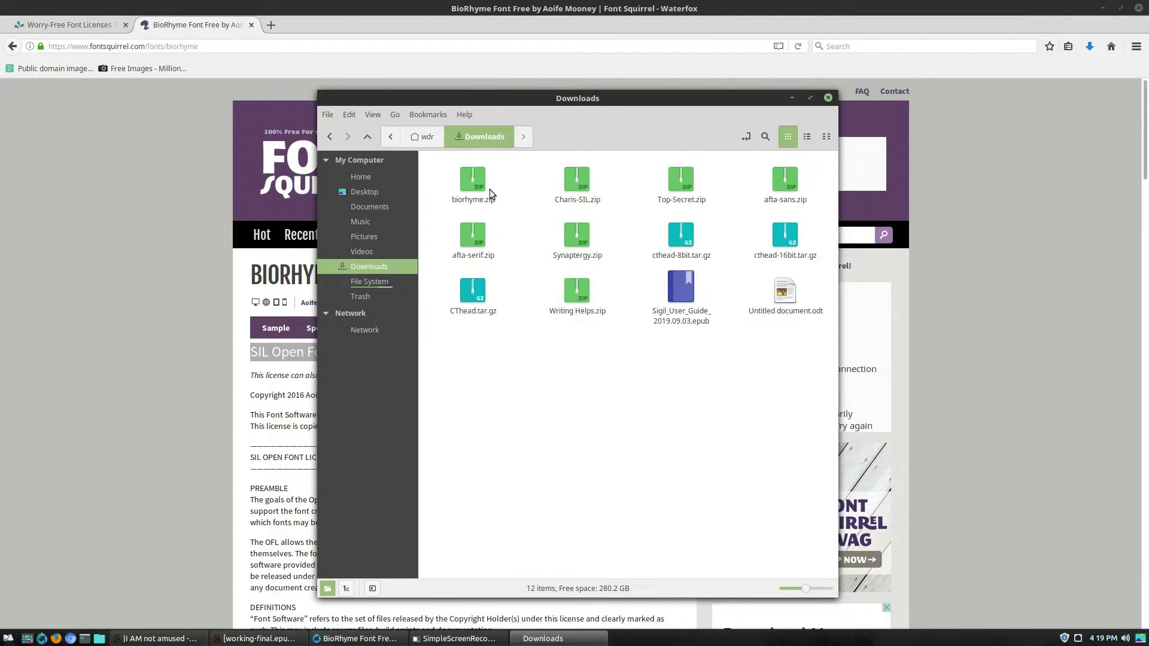
{"action": "left_click_drag", "start_coordinate": [479, 185], "coordinate": [378, 193]}
{"action": "left_click", "coordinate": [372, 196]}
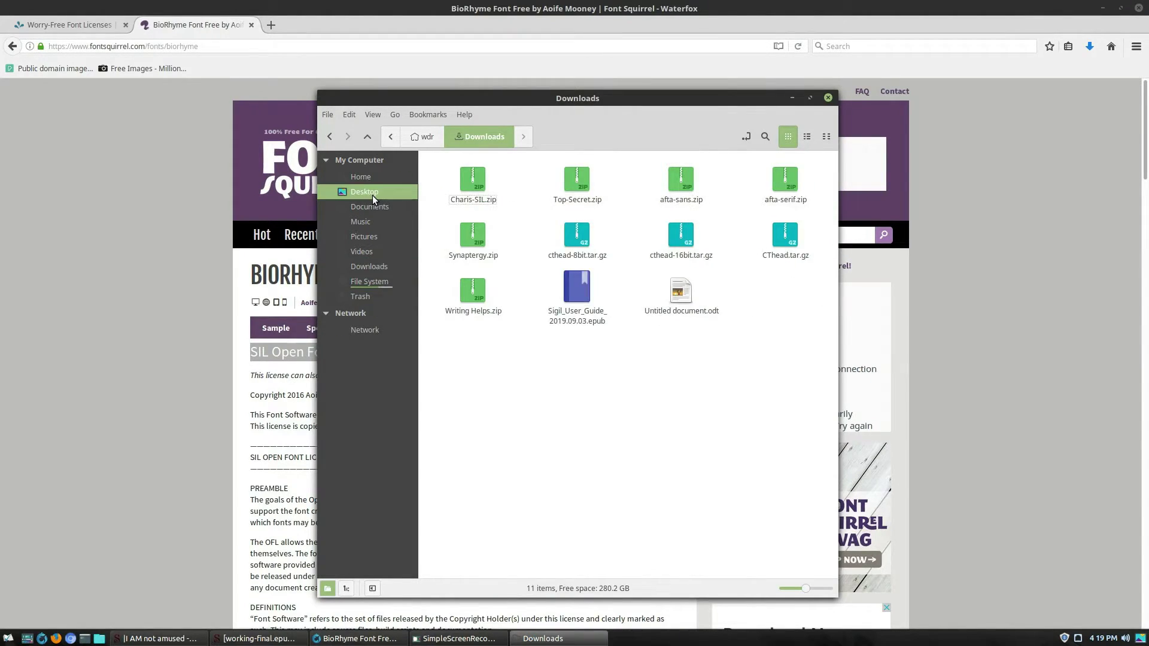
- Extract biorhyme.zip's font files to the Desktop, close the windows, and minimize the browser
{"action": "double_click", "coordinate": [476, 227]}
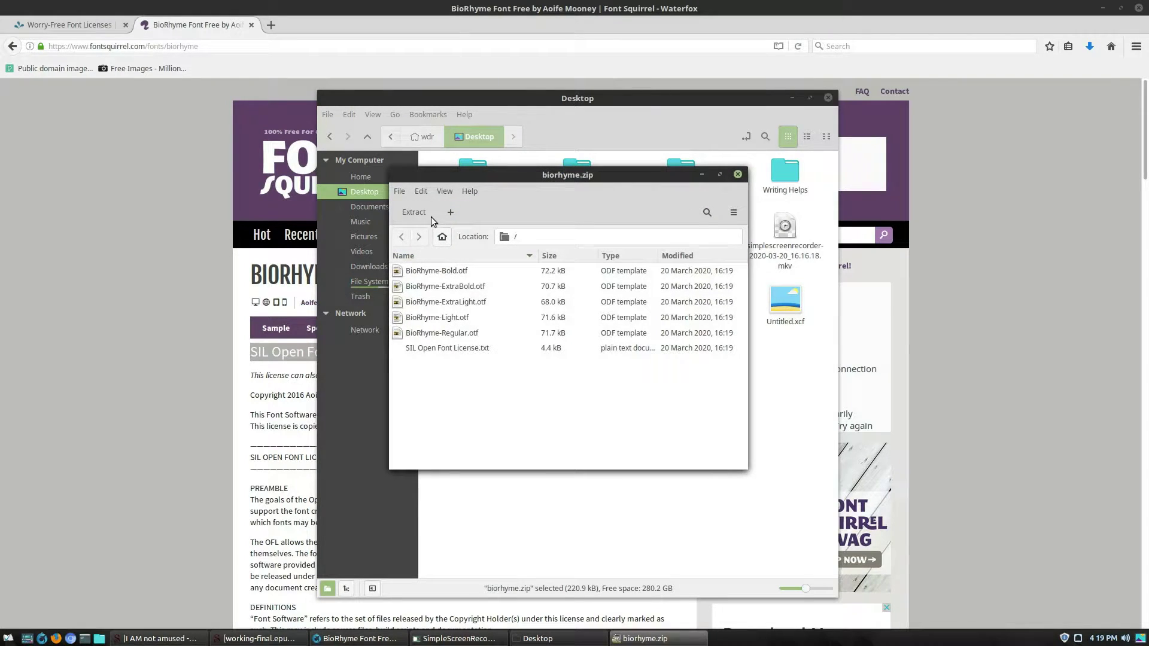
{"action": "left_click", "coordinate": [414, 212]}
{"action": "left_click", "coordinate": [765, 500]}
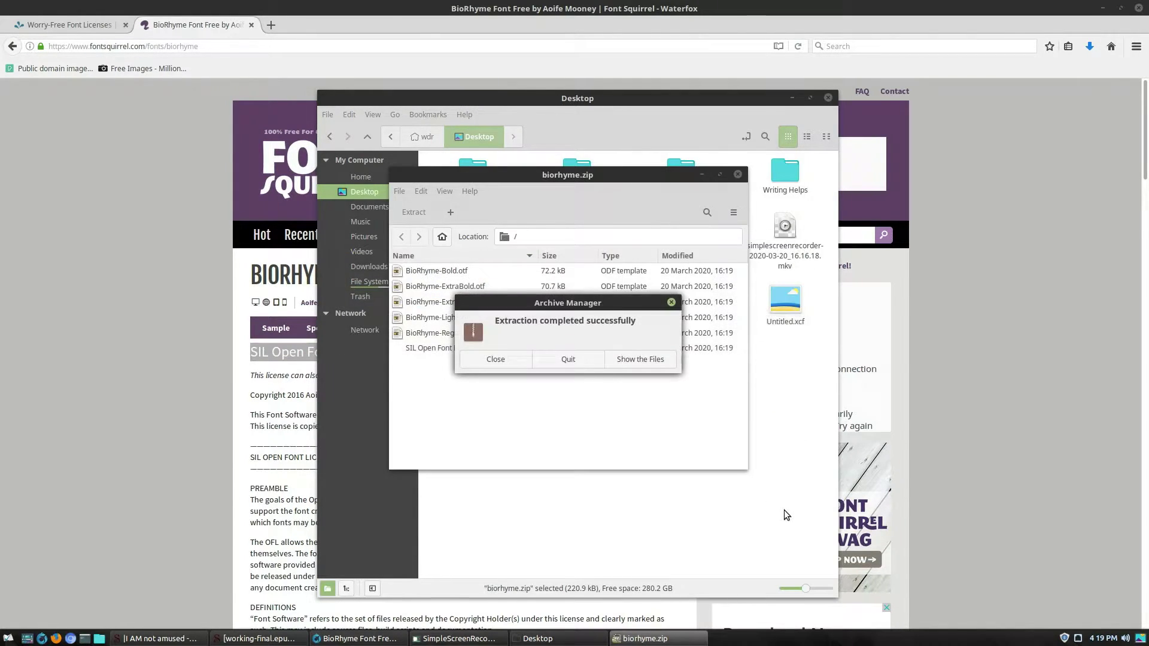
{"action": "left_click", "coordinate": [519, 362]}
{"action": "left_click", "coordinate": [738, 174]}
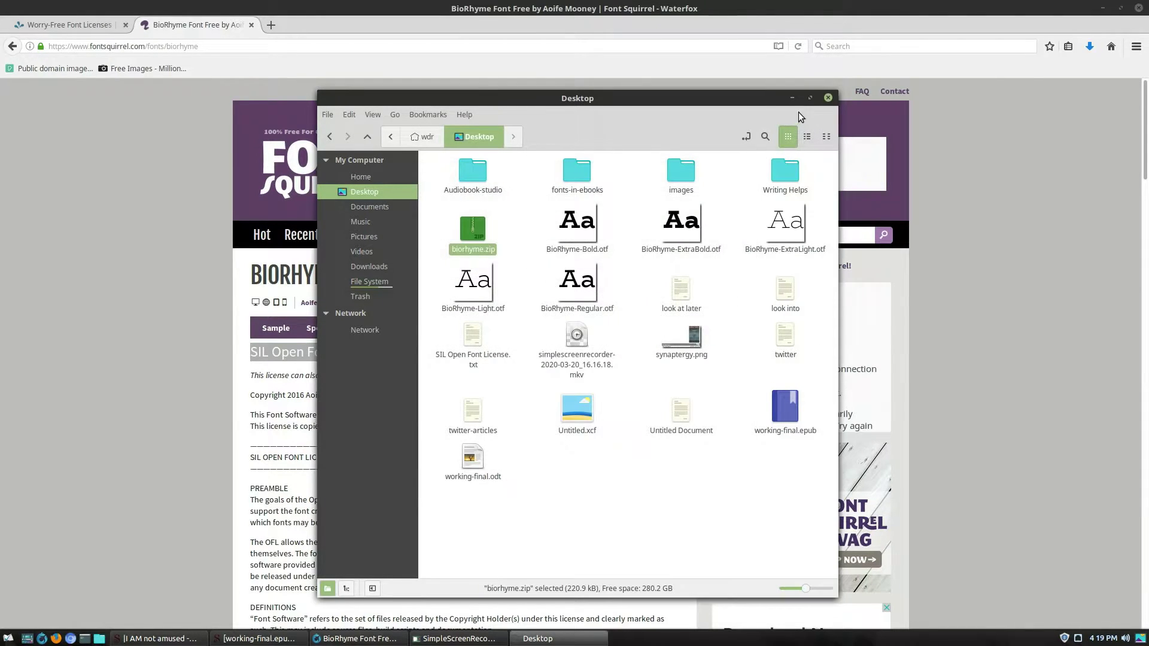
{"action": "left_click", "coordinate": [829, 97]}
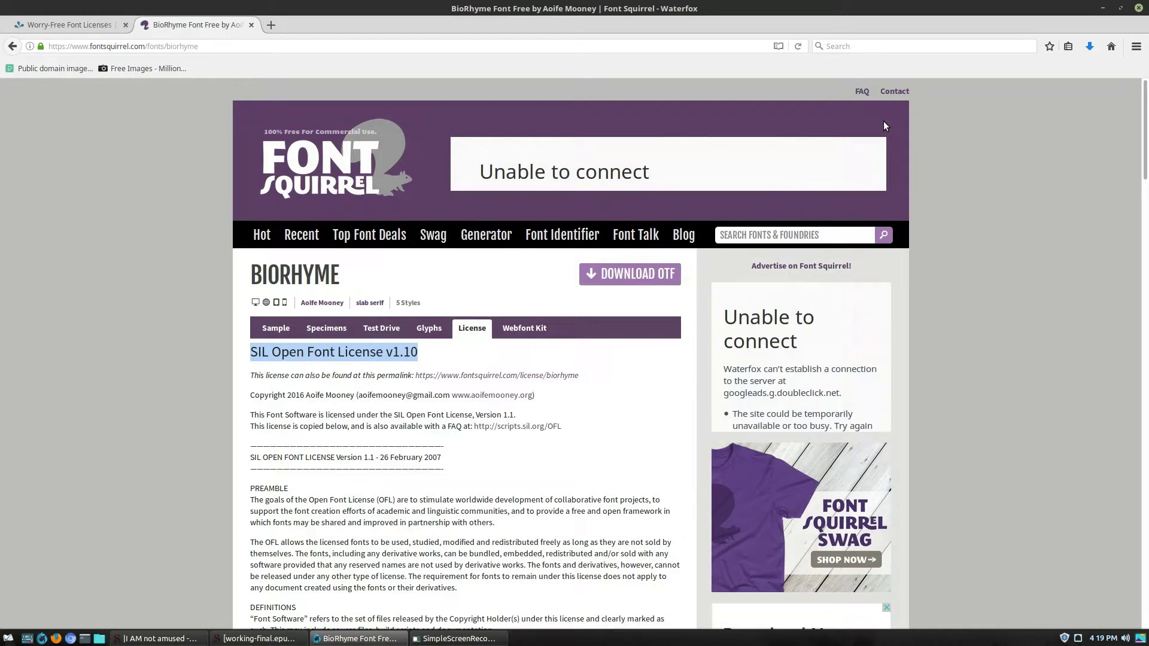
{"action": "left_click", "coordinate": [1102, 8]}
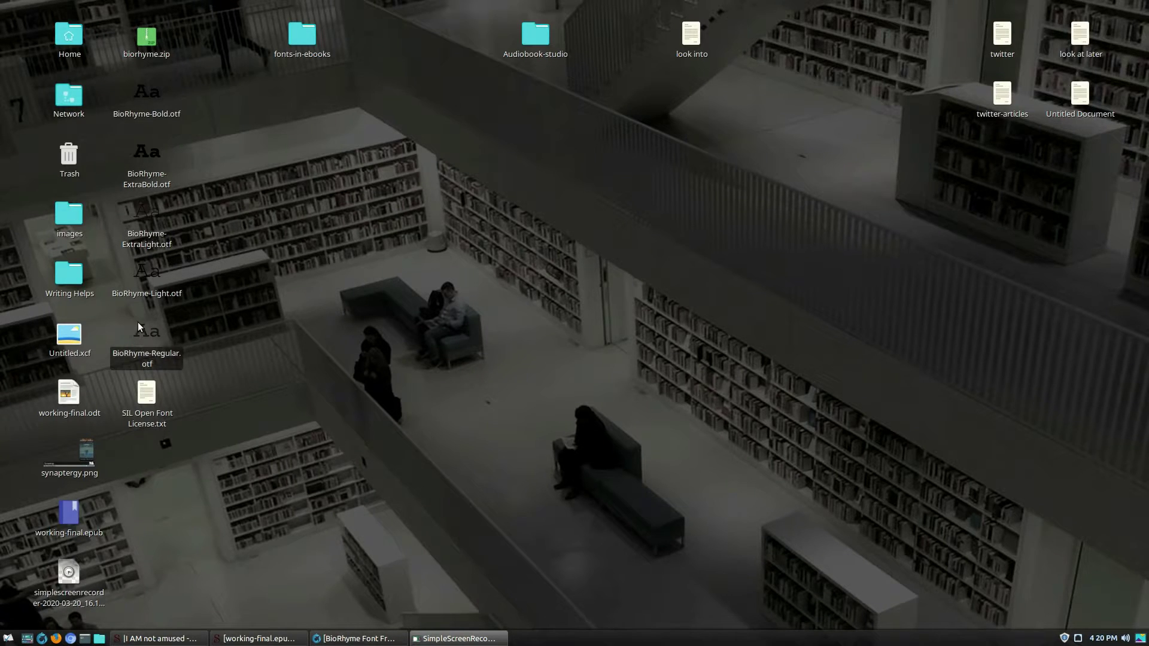
- Bring up working-final.epub in Sigil and open section0002.xhtml and section0003.xhtml
{"action": "mouse_move", "coordinate": [189, 642]}
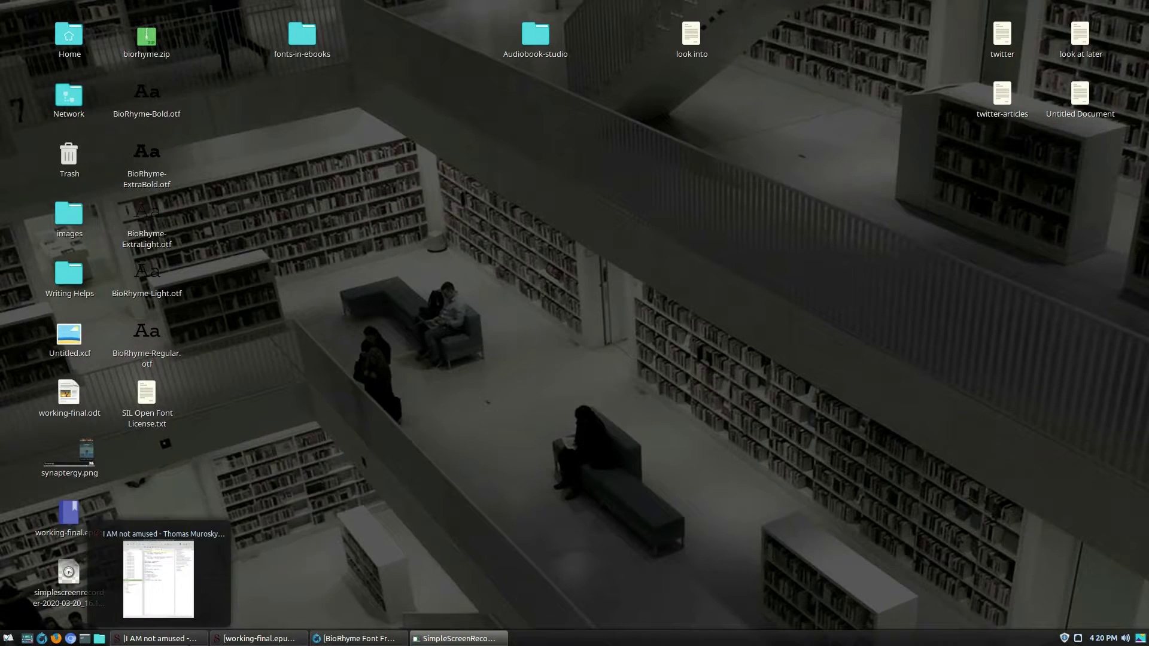
{"action": "left_click", "coordinate": [245, 639]}
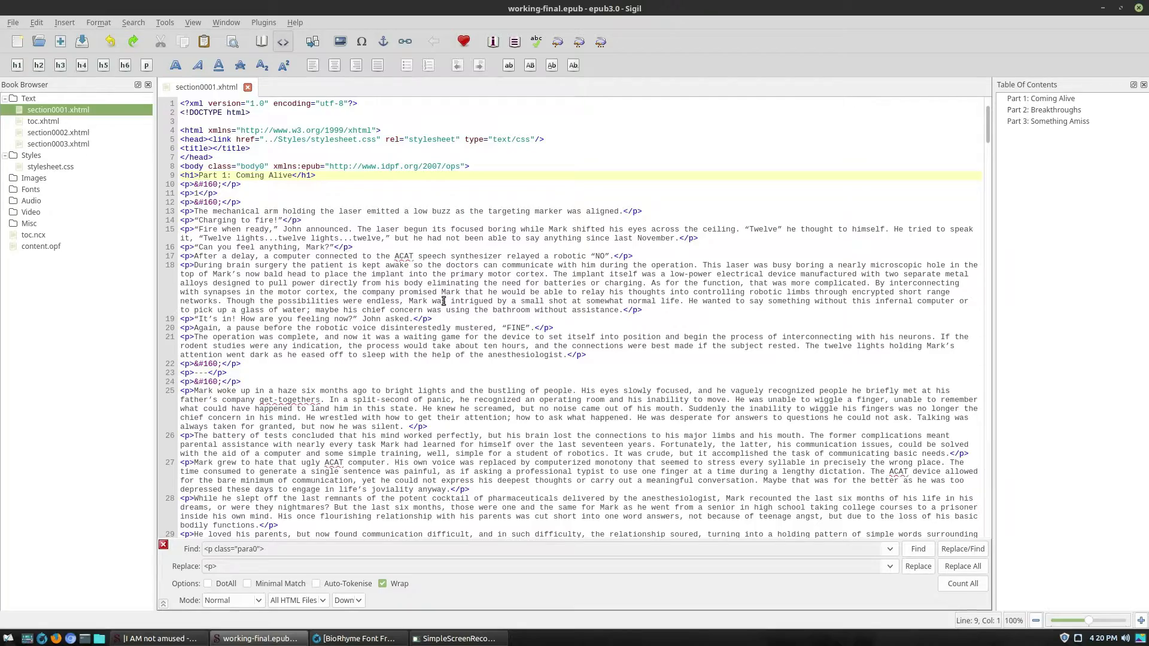
{"action": "scroll", "coordinate": [649, 324], "scroll_direction": "down", "scroll_amount": 10}
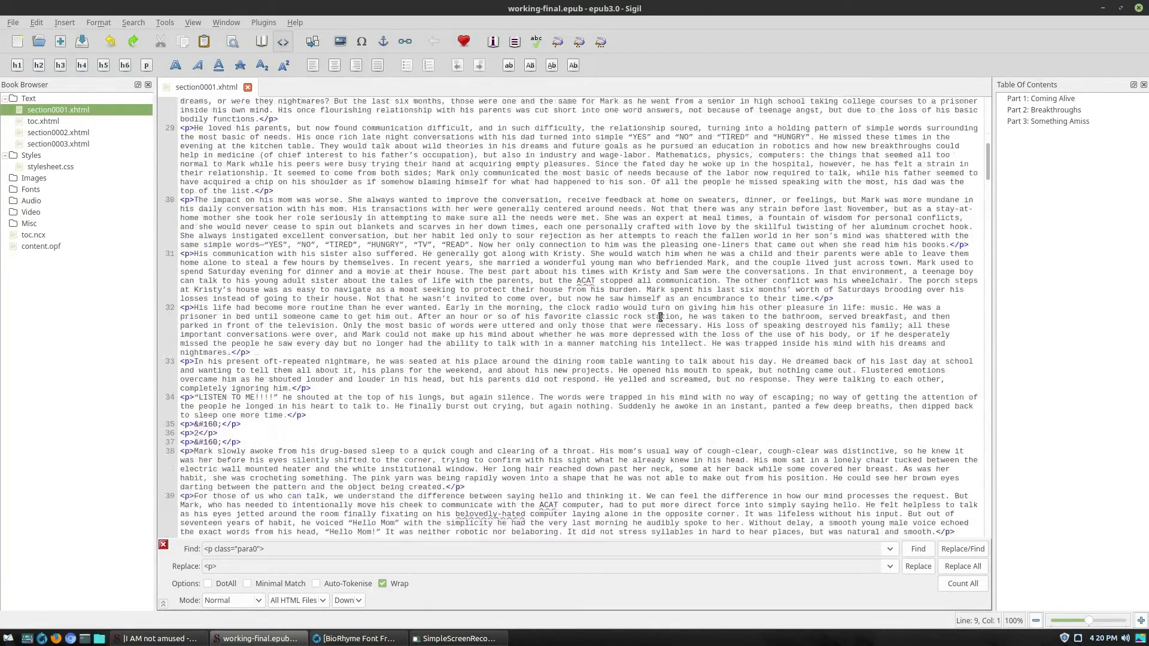
{"action": "scroll", "coordinate": [668, 310], "scroll_direction": "up", "scroll_amount": 10}
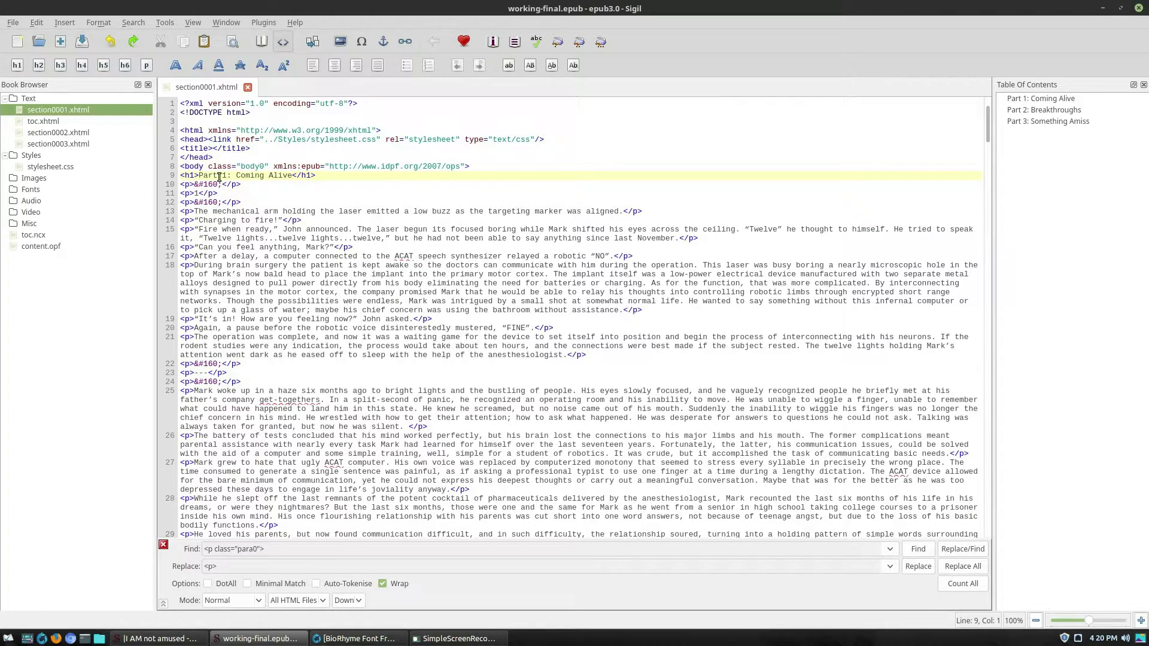
{"action": "double_click", "coordinate": [59, 132]}
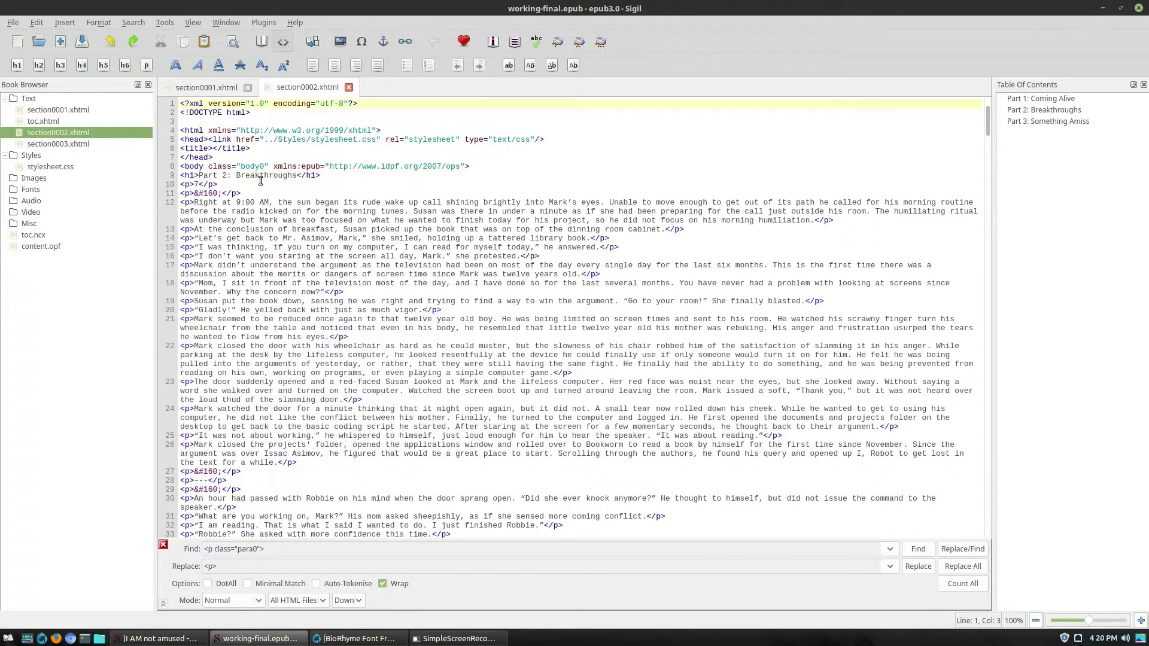
{"action": "double_click", "coordinate": [85, 144]}
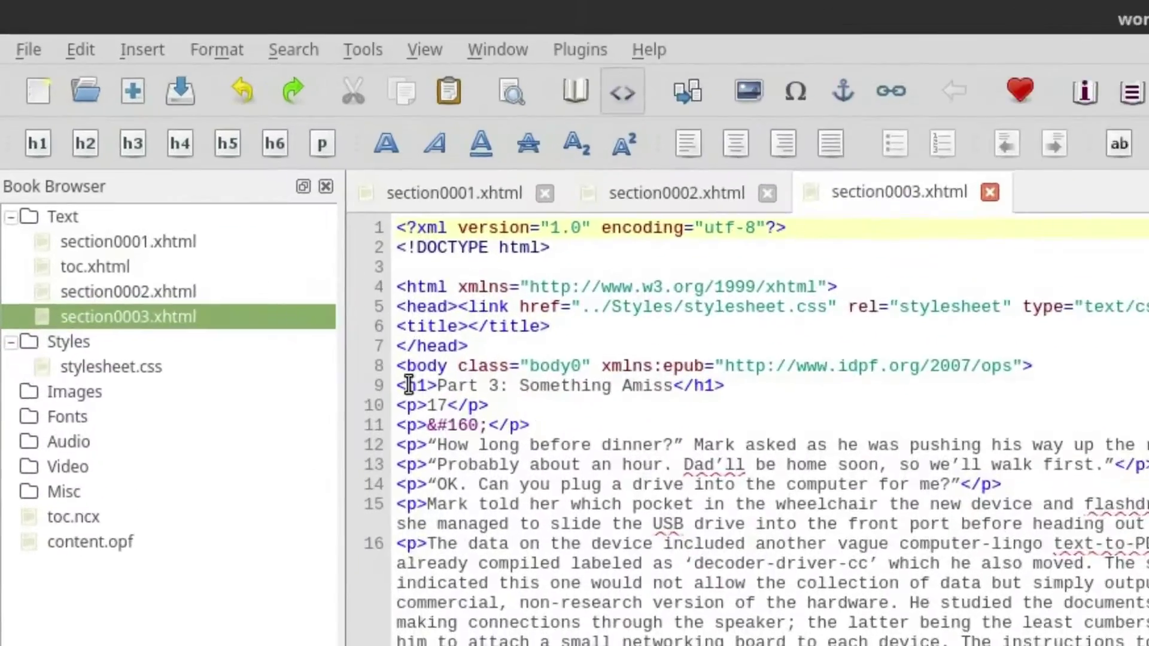
- Inspect the h1 tags and select the 'Part 3: Something Amiss' heading code
{"action": "double_click", "coordinate": [189, 176]}
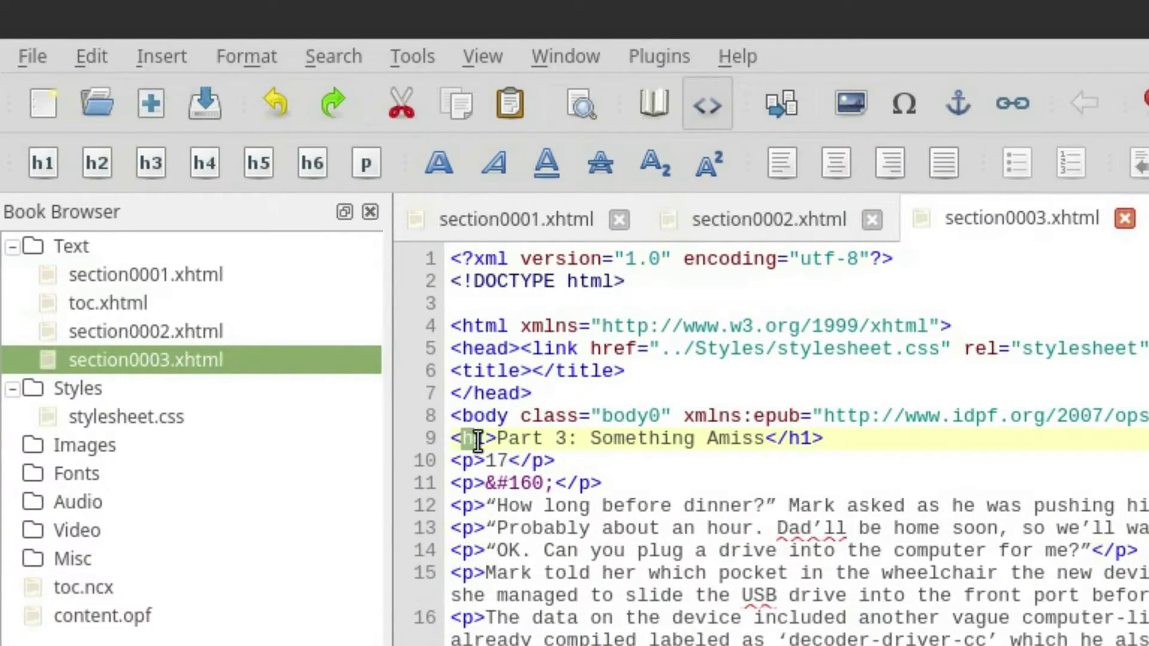
{"action": "left_click", "coordinate": [803, 438]}
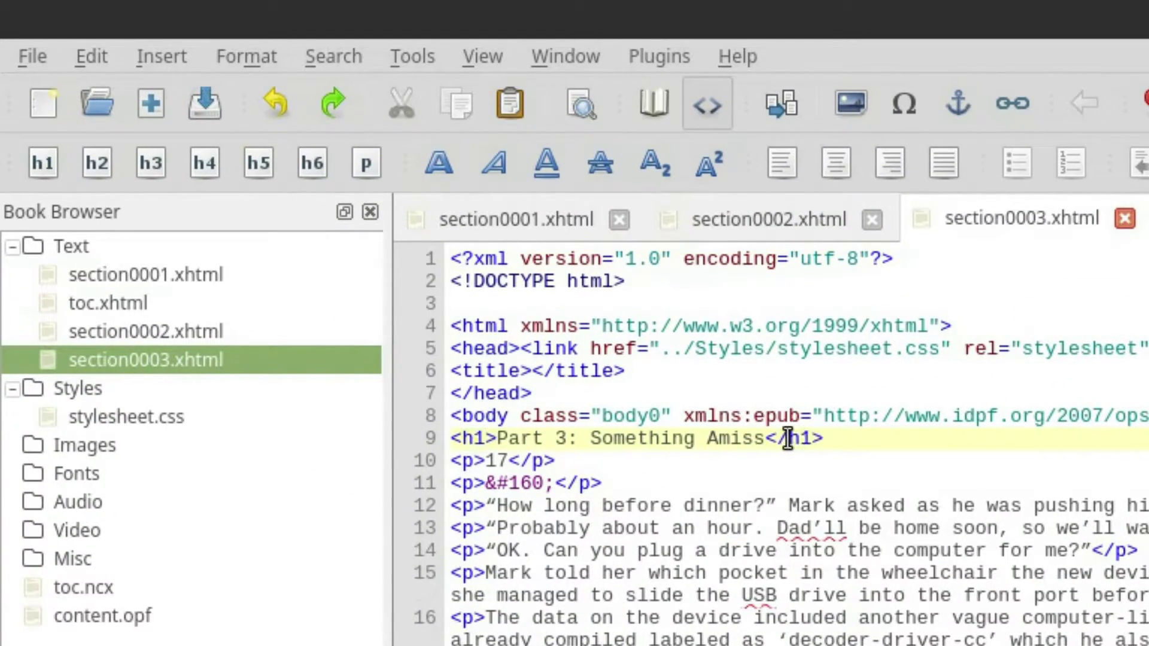
{"action": "double_click", "coordinate": [801, 439]}
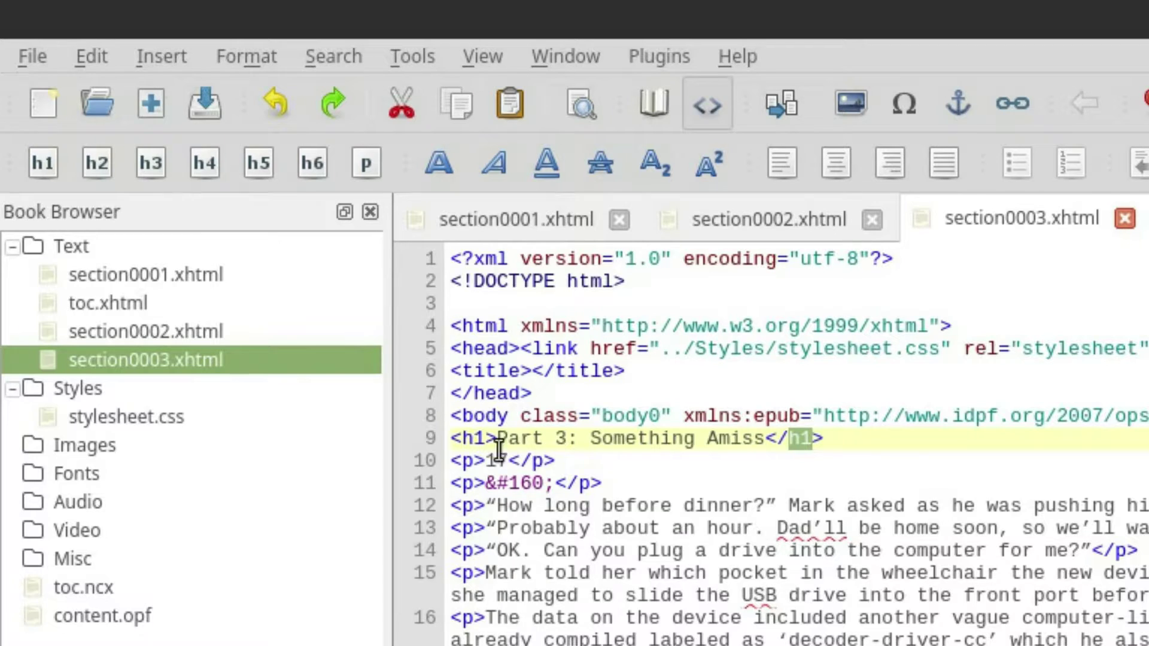
{"action": "left_click", "coordinate": [554, 461]}
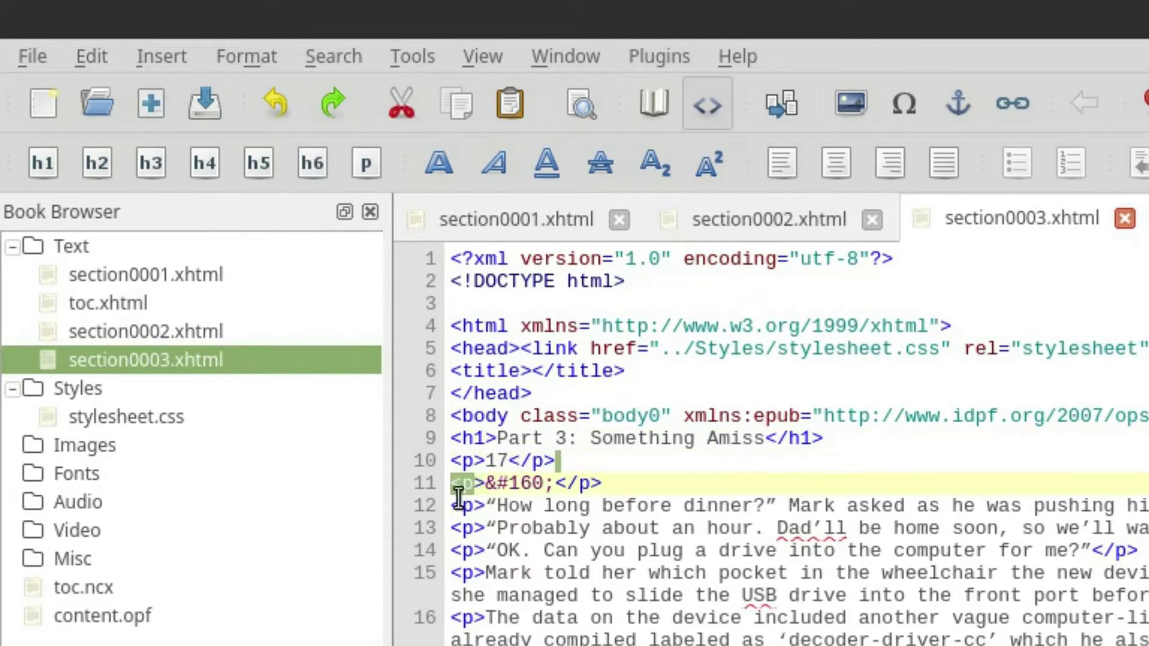
{"action": "left_click", "coordinate": [407, 464], "text": "shift"}
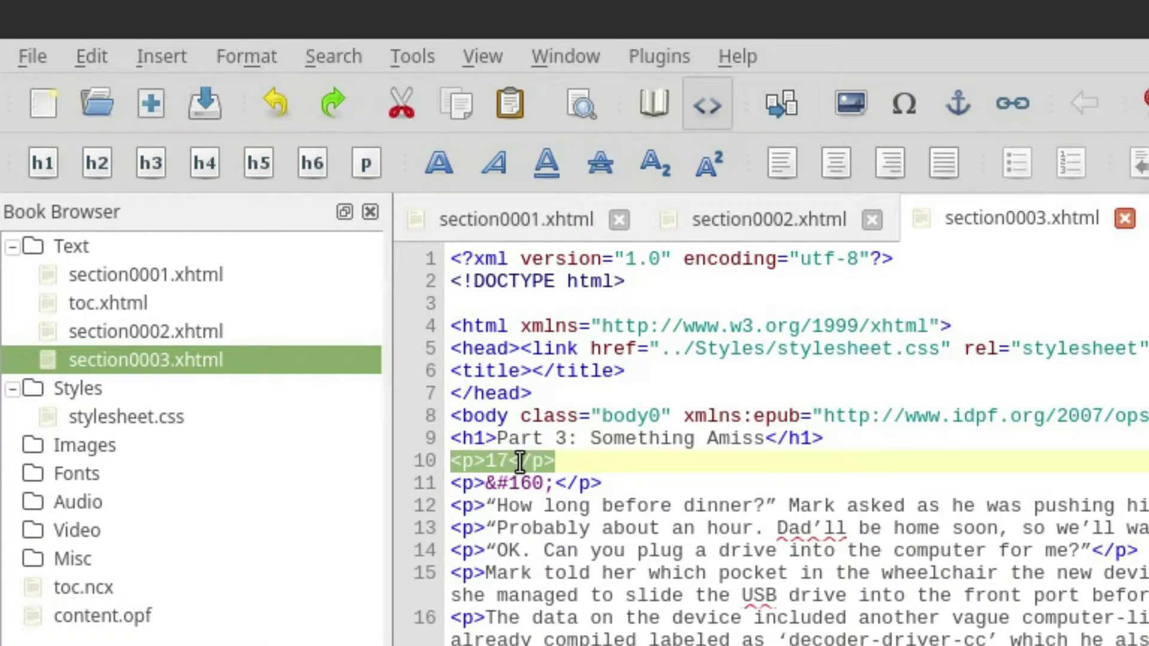
{"action": "left_click", "coordinate": [646, 444]}
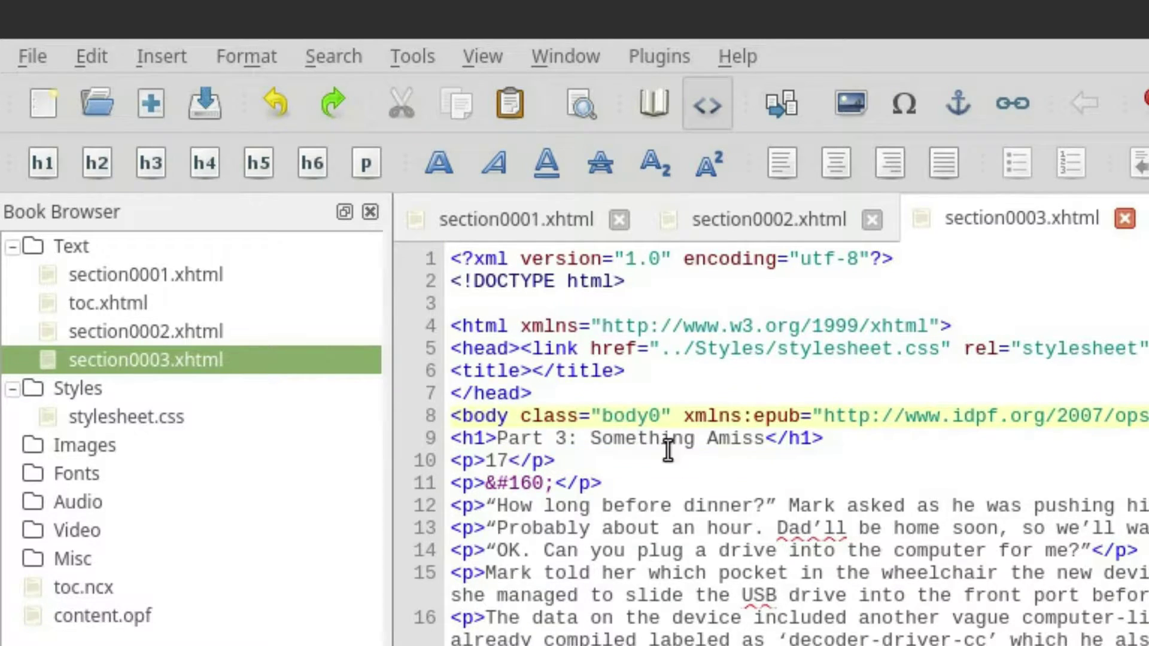
{"action": "left_click_drag", "start_coordinate": [859, 438], "coordinate": [438, 443]}
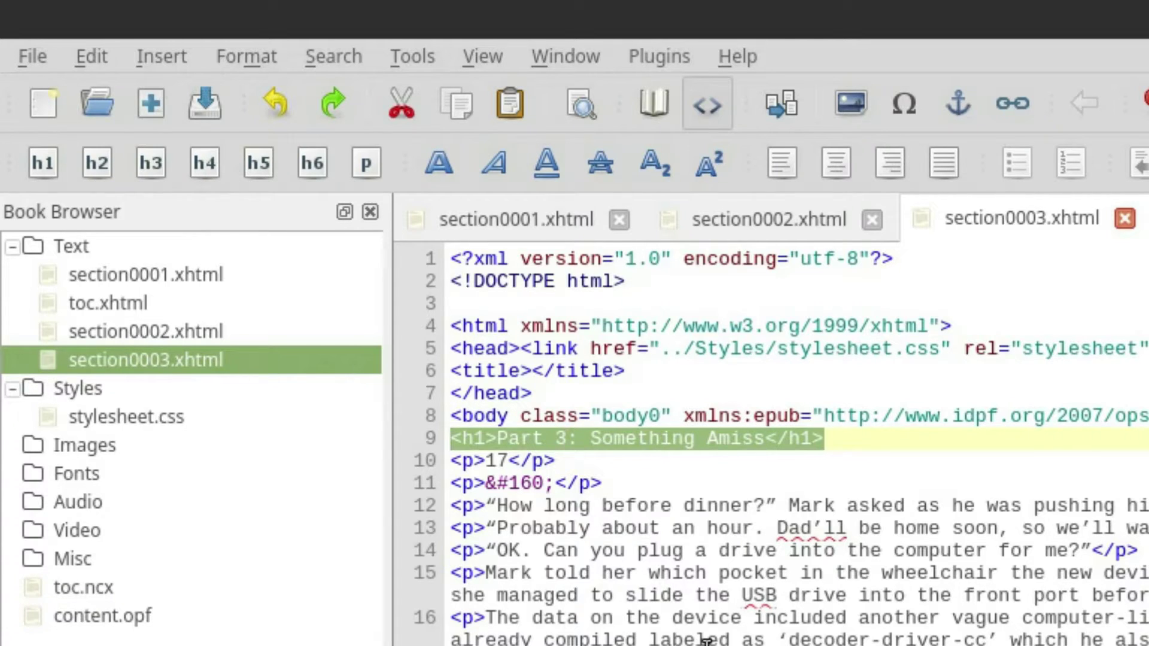
- Add BioRhyme-Regular.otf from the Desktop to the Fonts folder via Add Existing Files
{"action": "left_click", "coordinate": [82, 466]}
{"action": "right_click", "coordinate": [82, 467]}
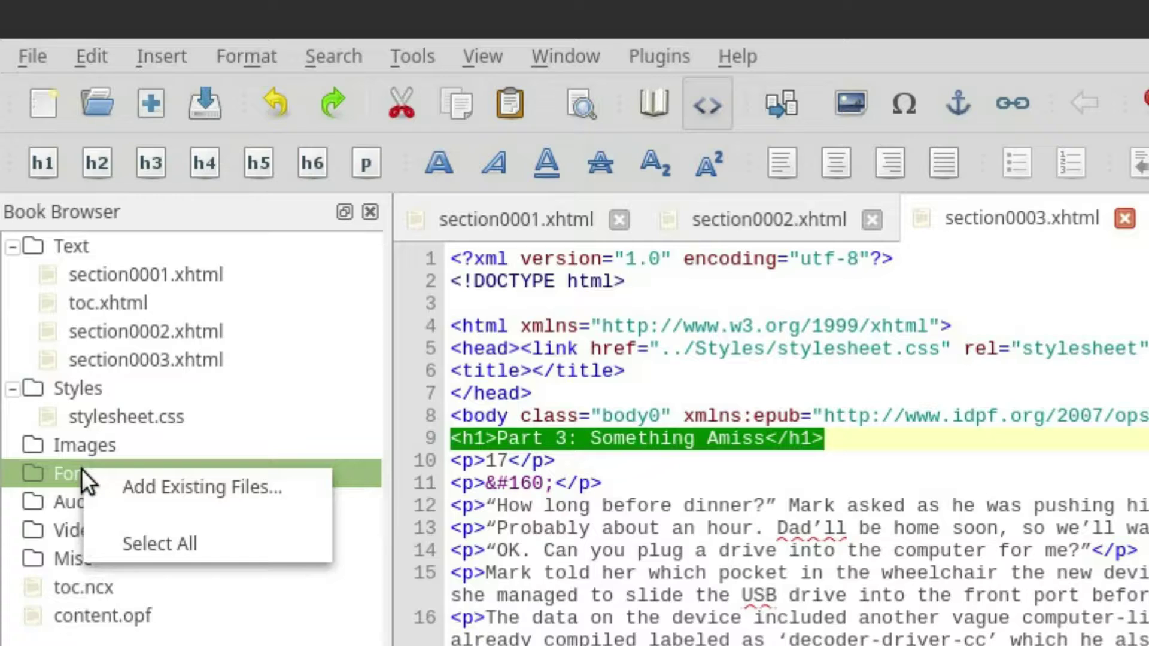
{"action": "left_click", "coordinate": [88, 478]}
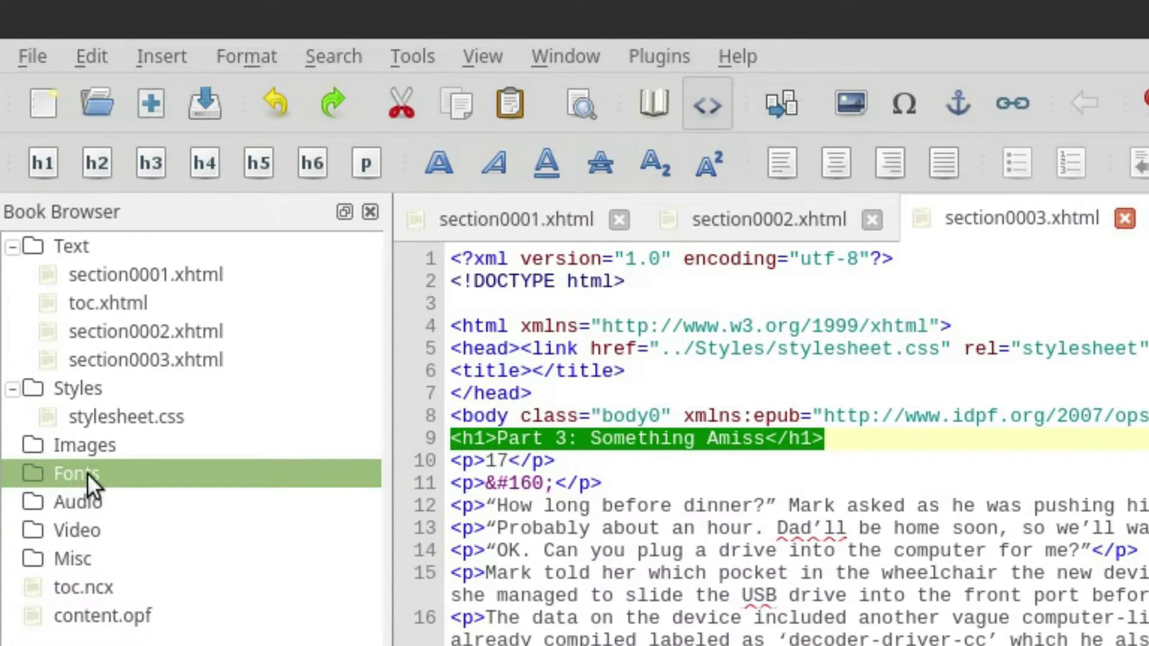
{"action": "right_click", "coordinate": [76, 473]}
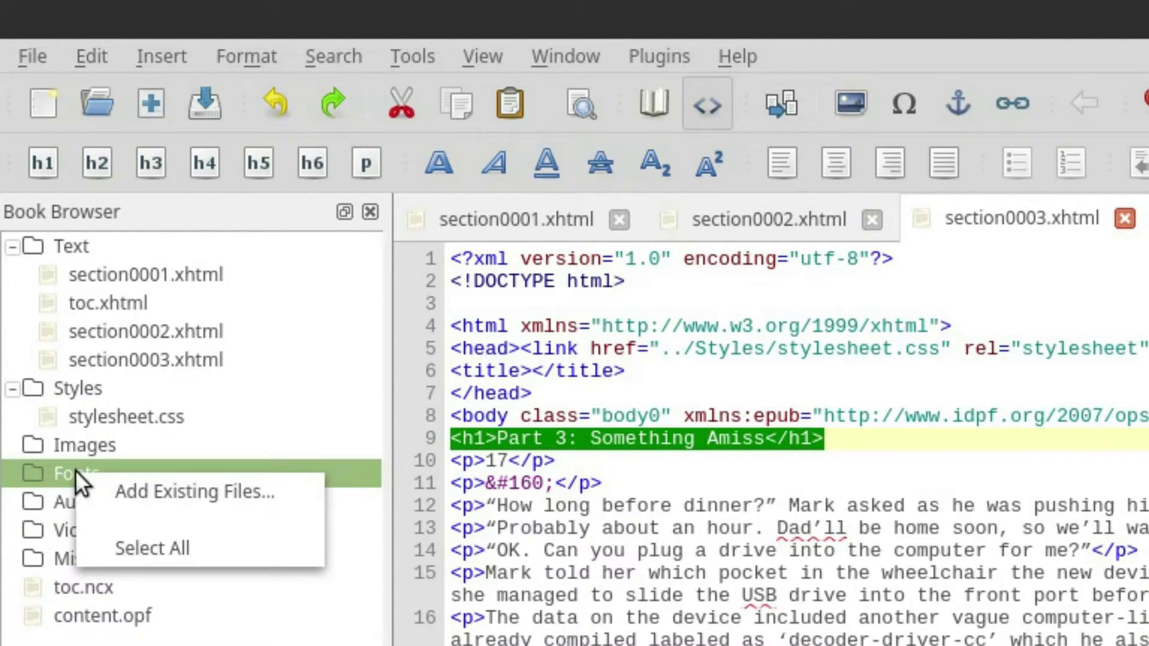
{"action": "left_click", "coordinate": [159, 498]}
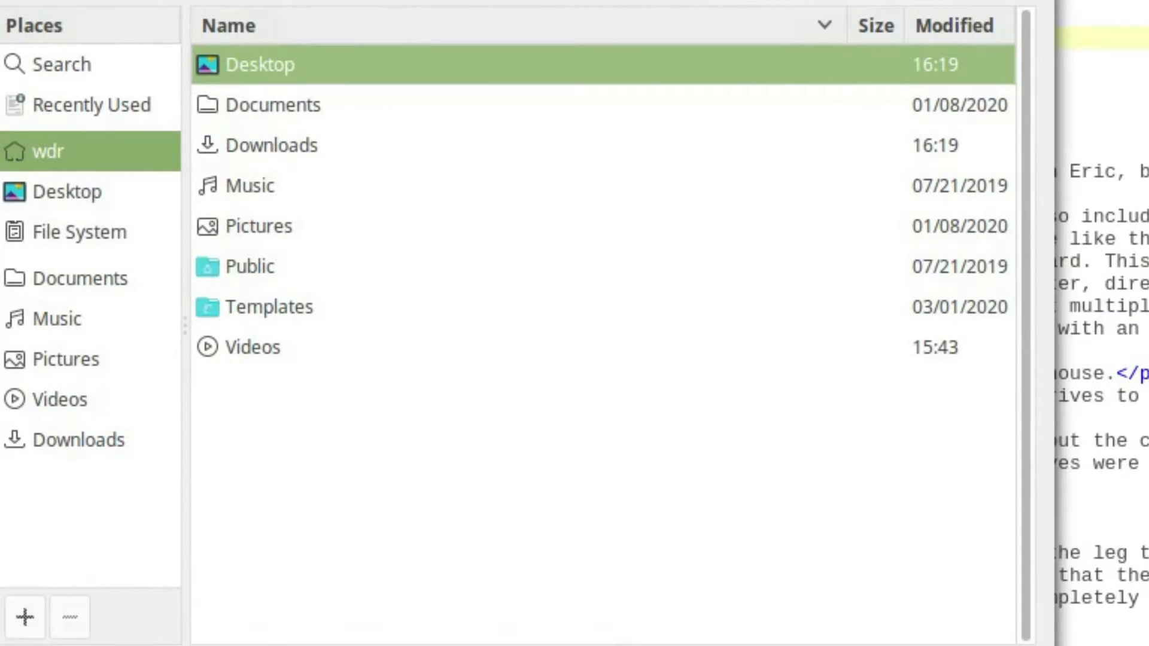
{"action": "double_click", "coordinate": [313, 66]}
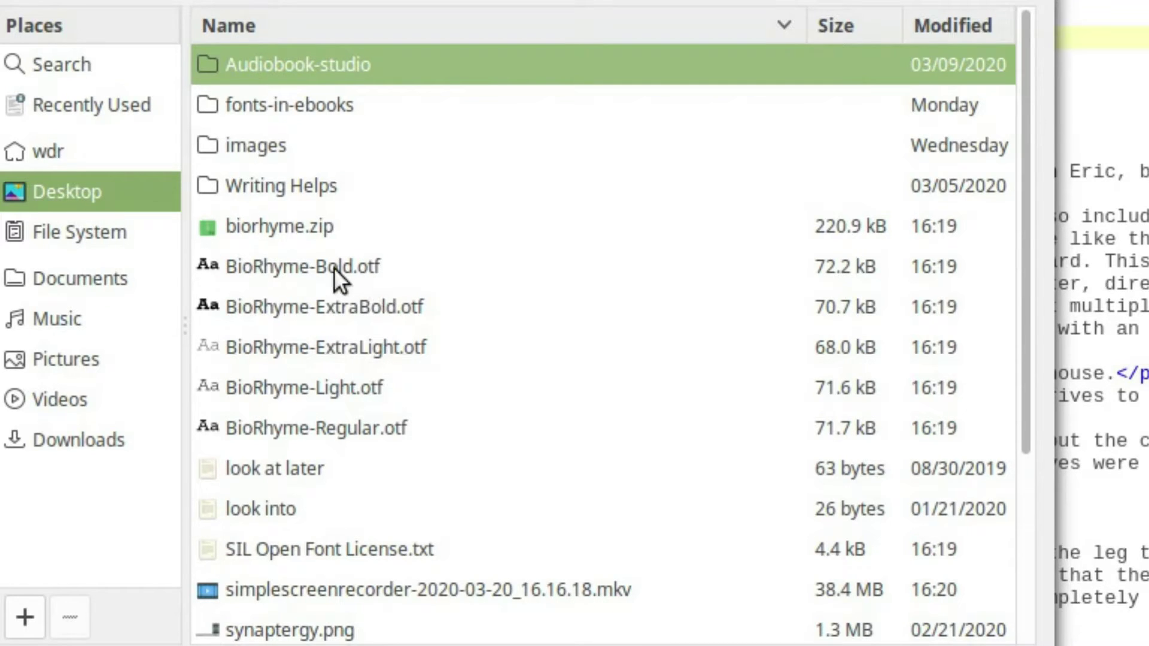
{"action": "left_click", "coordinate": [310, 428]}
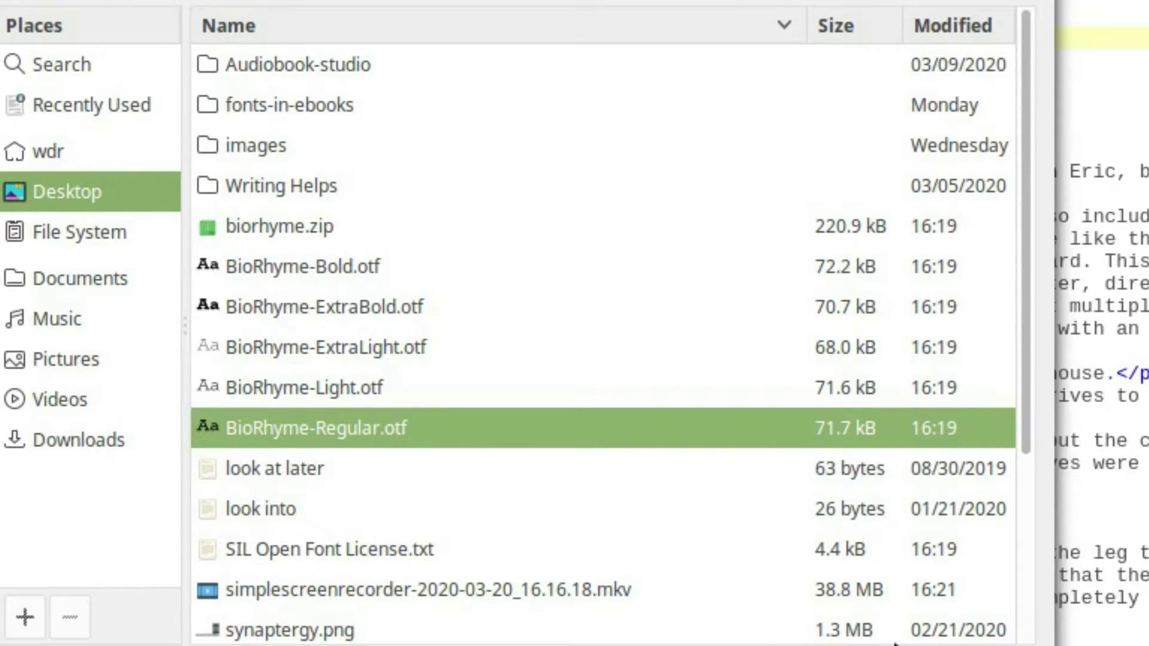
{"action": "key", "text": "Return"}
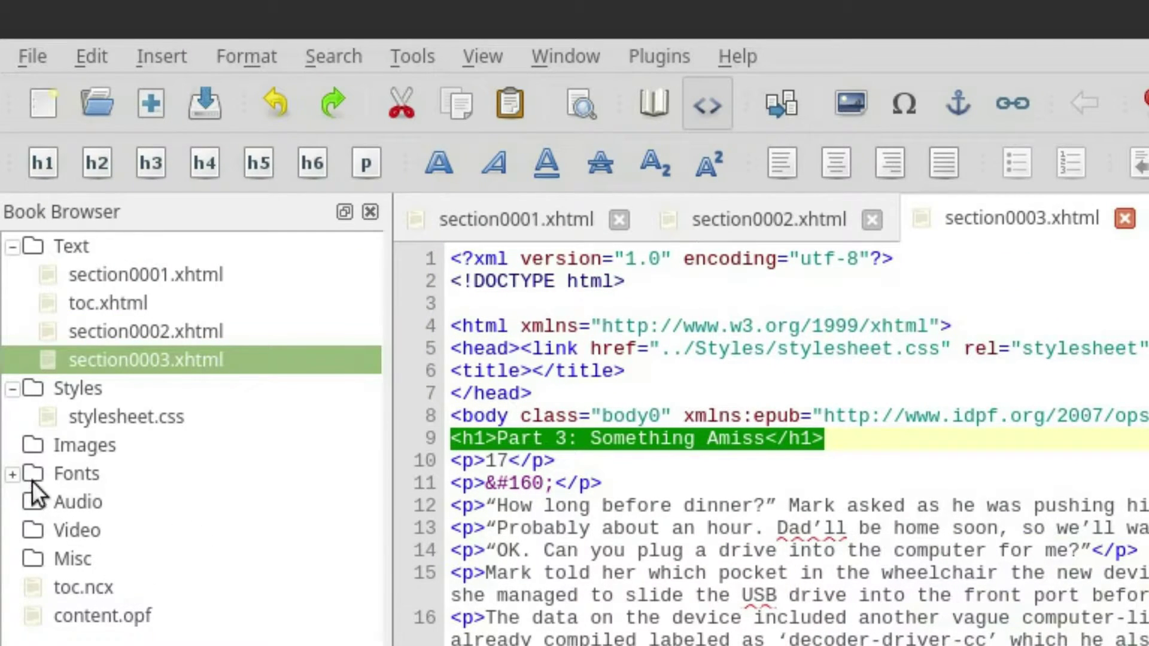
- Expand Fonts to check BioRhyme-Regular.otf, keeping its original name, then select stylesheet.css
{"action": "left_click", "coordinate": [16, 474]}
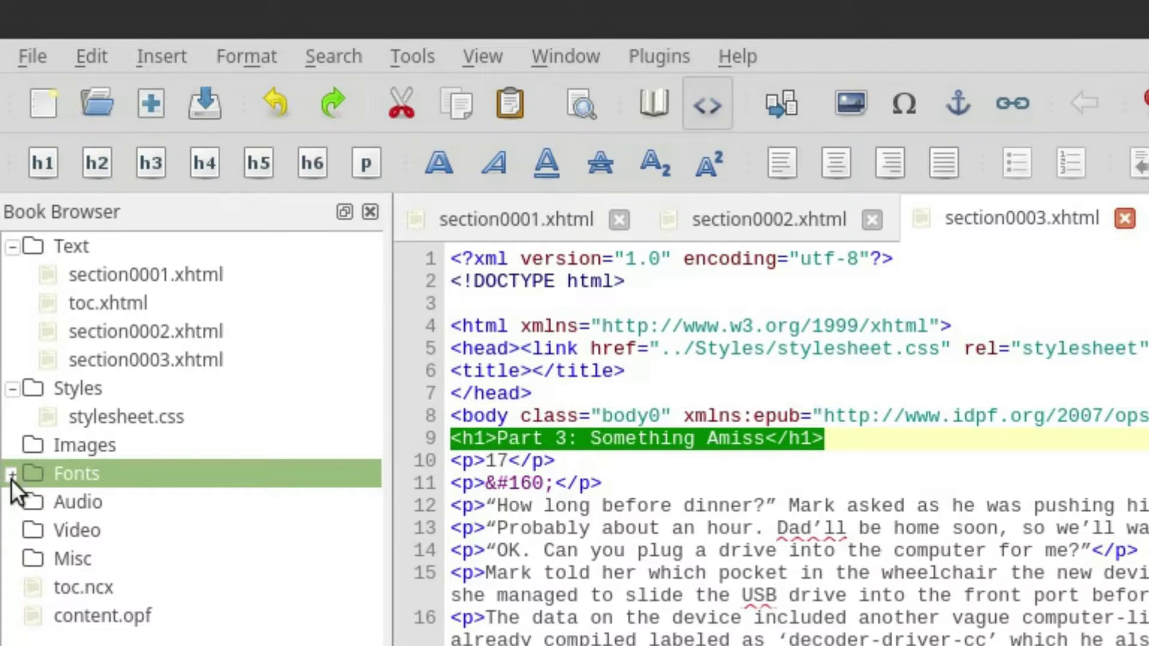
{"action": "left_click", "coordinate": [11, 476]}
{"action": "left_click", "coordinate": [121, 503]}
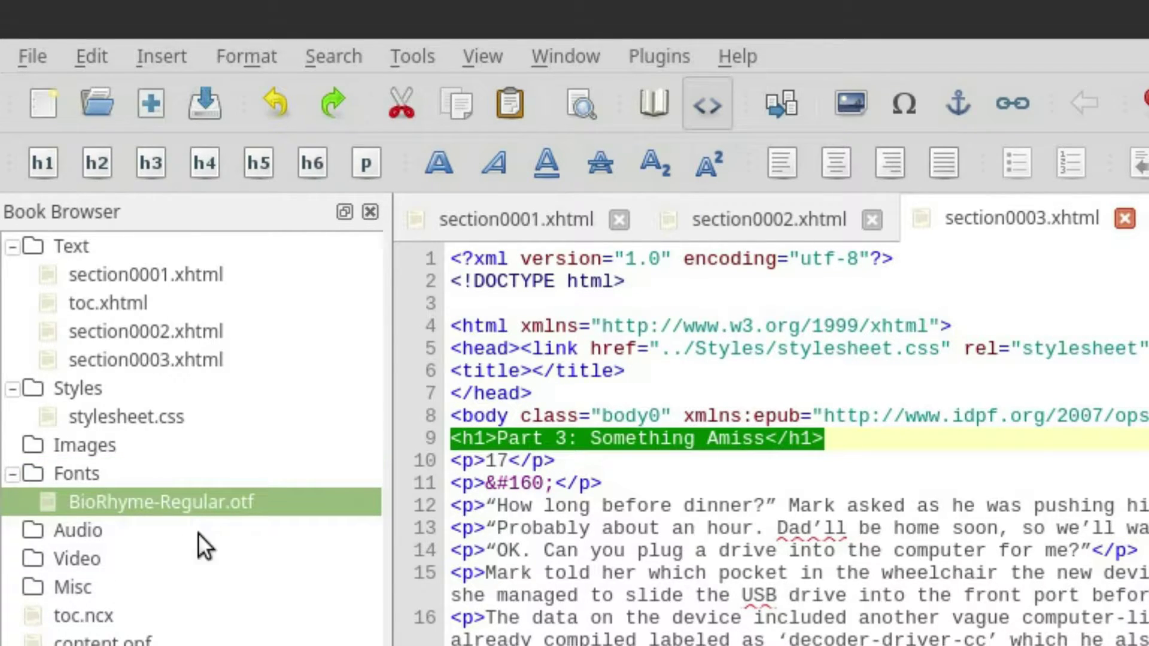
{"action": "right_click", "coordinate": [191, 499]}
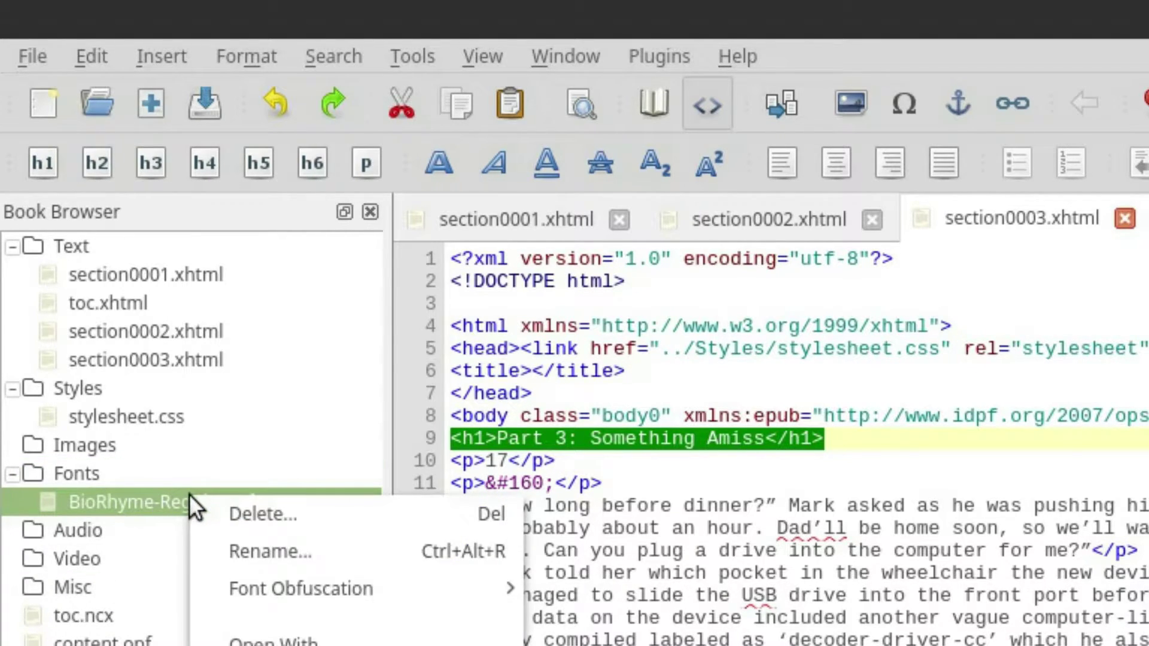
{"action": "left_click", "coordinate": [267, 551]}
{"action": "key", "text": "ctrl+c"}
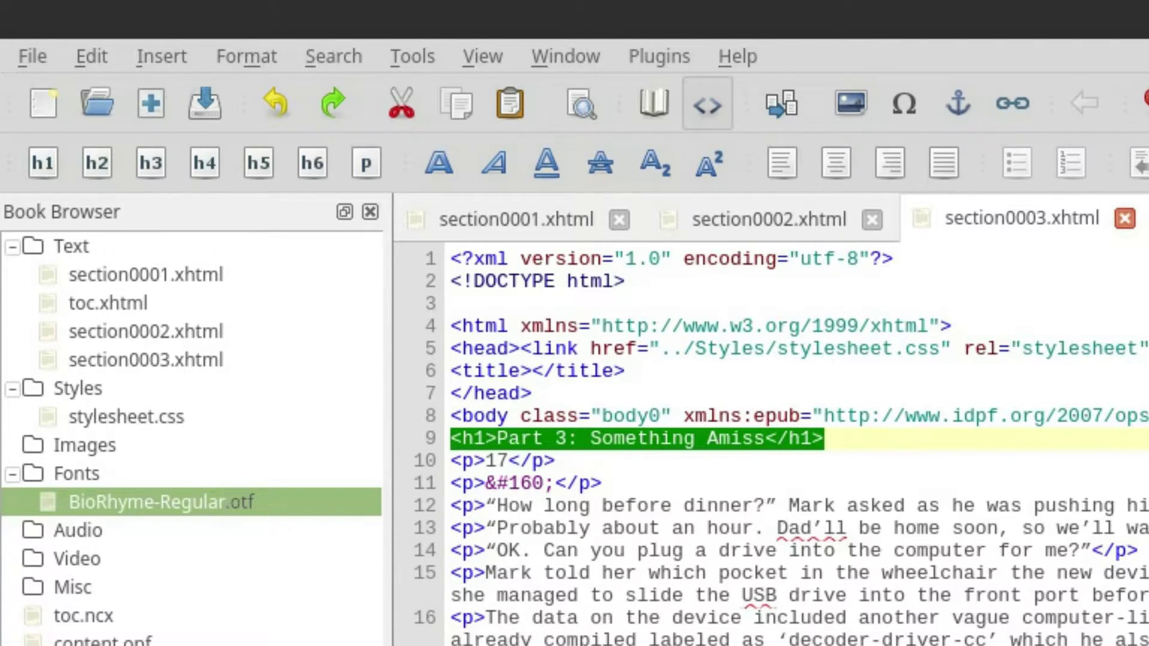
{"action": "key", "text": "Return"}
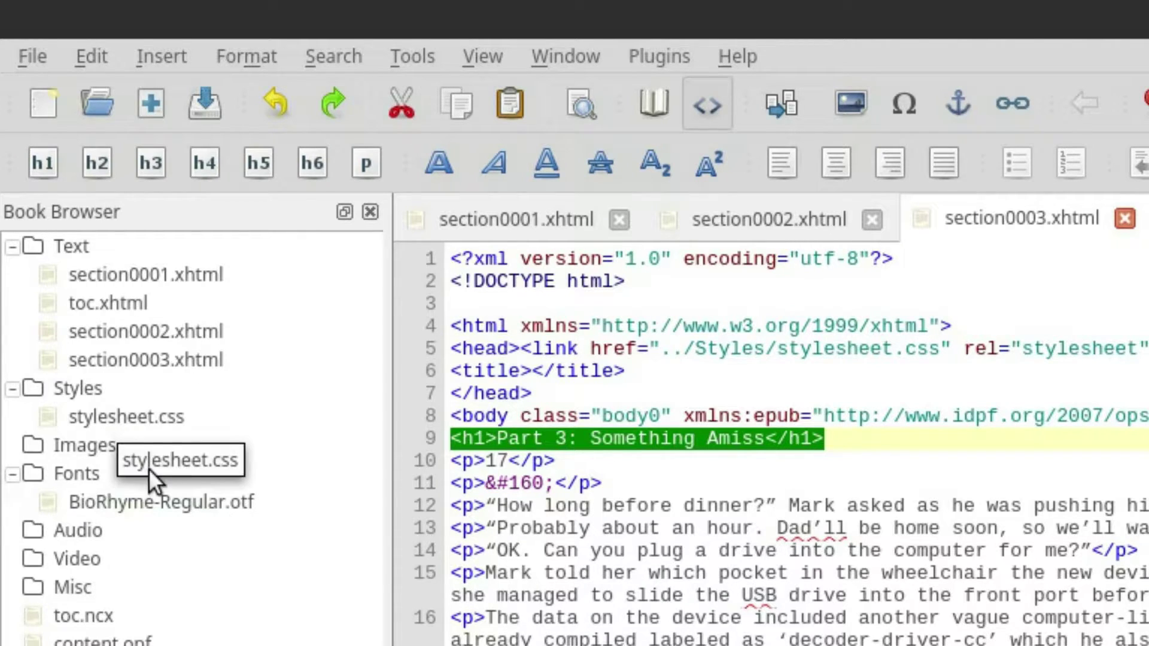
{"action": "left_click", "coordinate": [149, 414]}
{"action": "double_click", "coordinate": [148, 415]}
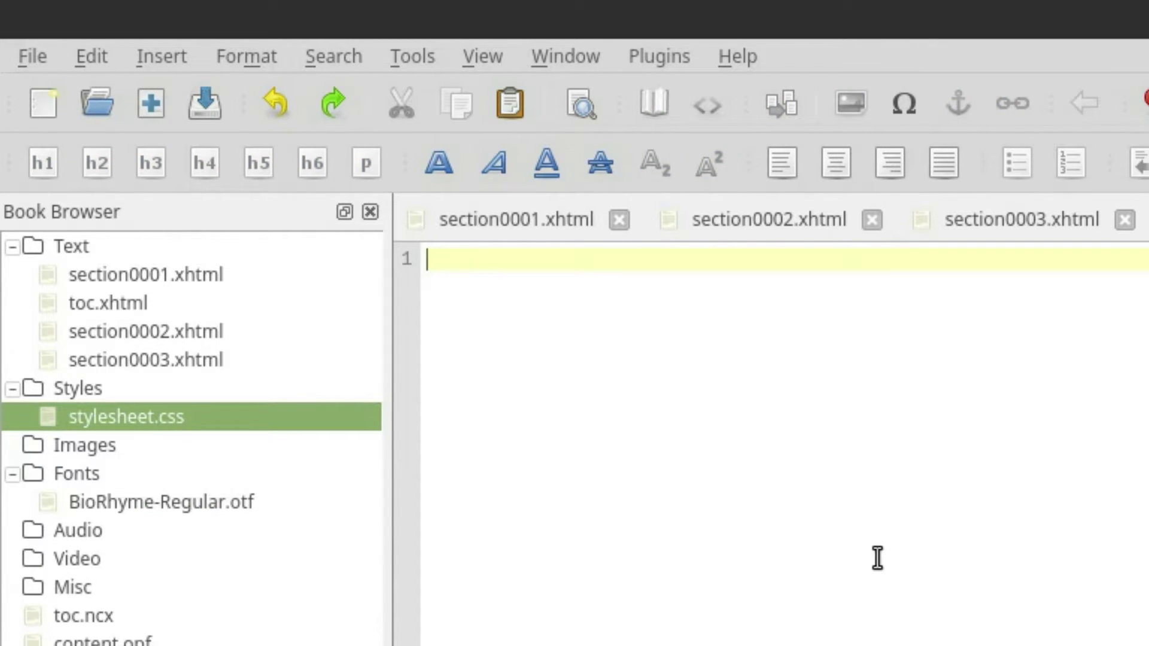
{"action": "type", "text": "@font"}
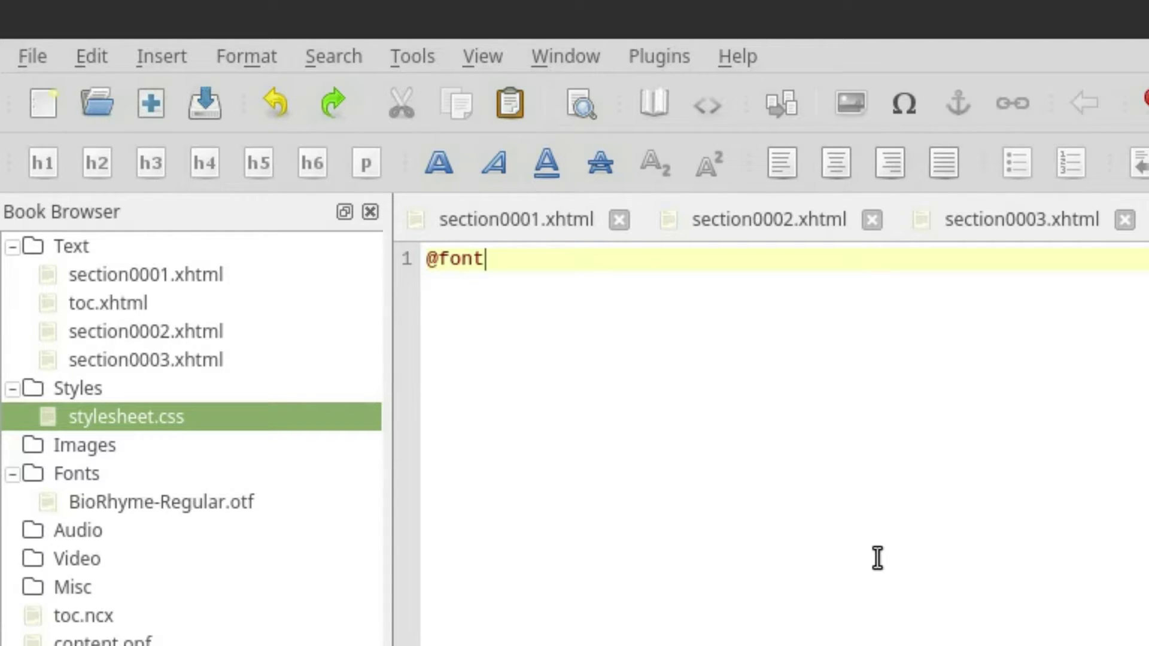
{"action": "type", "text": "-face {"}
{"action": "key", "text": "Return"}
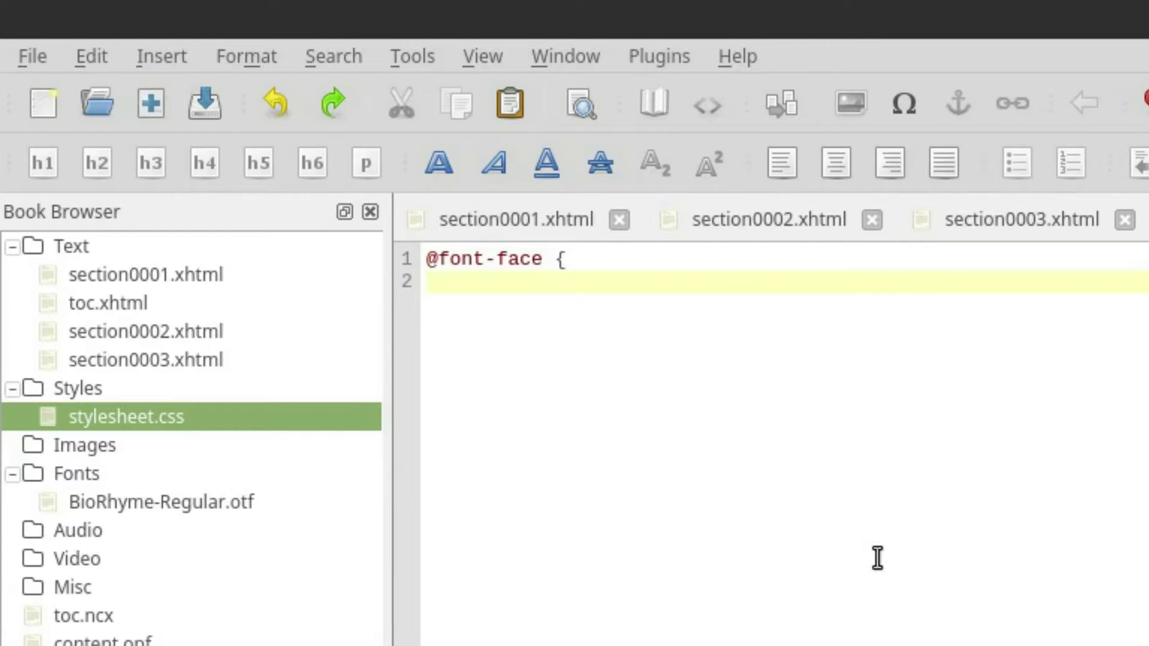
{"action": "key", "text": "Tab"}
{"action": "type", "text": "S"}
{"action": "key", "text": "BackSpace"}
{"action": "type", "text": "srxc"}
{"action": "key", "text": "BackSpace"}
{"action": "key", "text": "BackSpace"}
{"action": "type", "text": "c: url("}
- Complete the src line as url(../Fonts/BioRhyme-Regular.otf);
{"action": "key", "text": "BackSpace"}
{"action": "type", "text": "("}
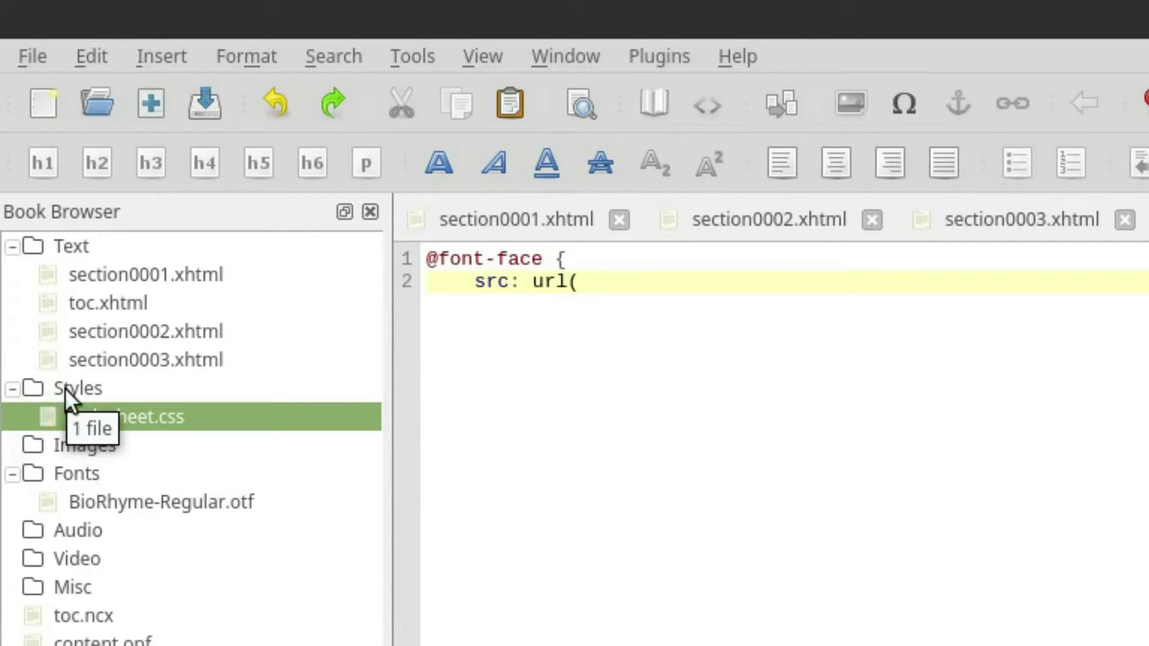
{"action": "type", "text": "."}
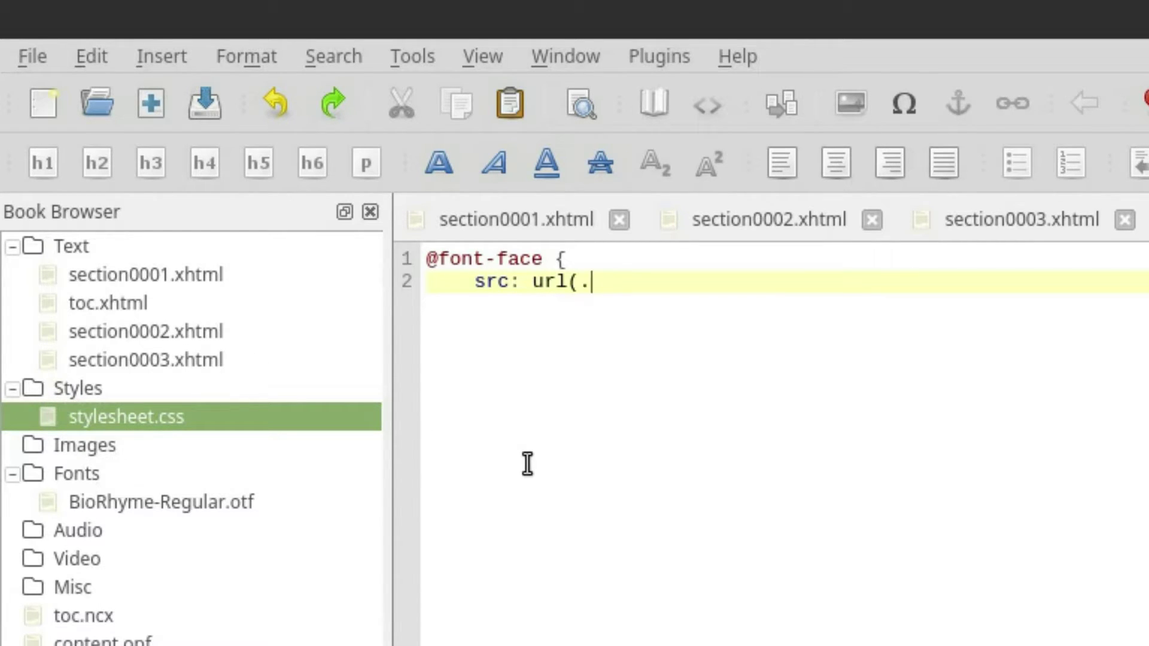
{"action": "type", "text": "./Fonts"}
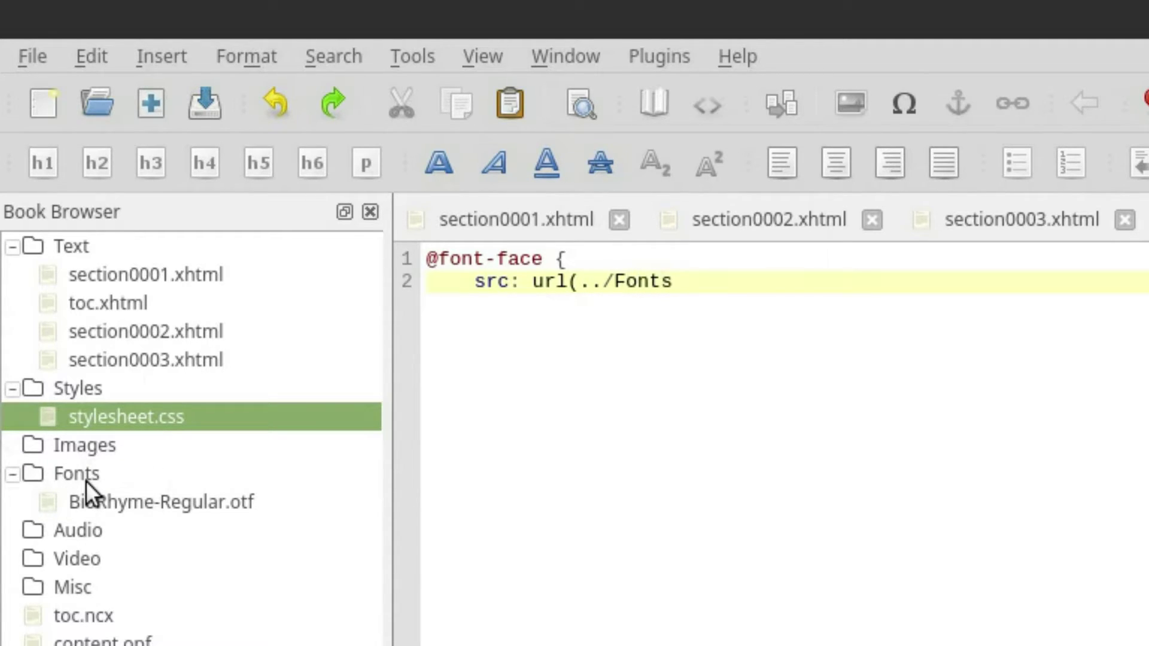
{"action": "type", "text": "/"}
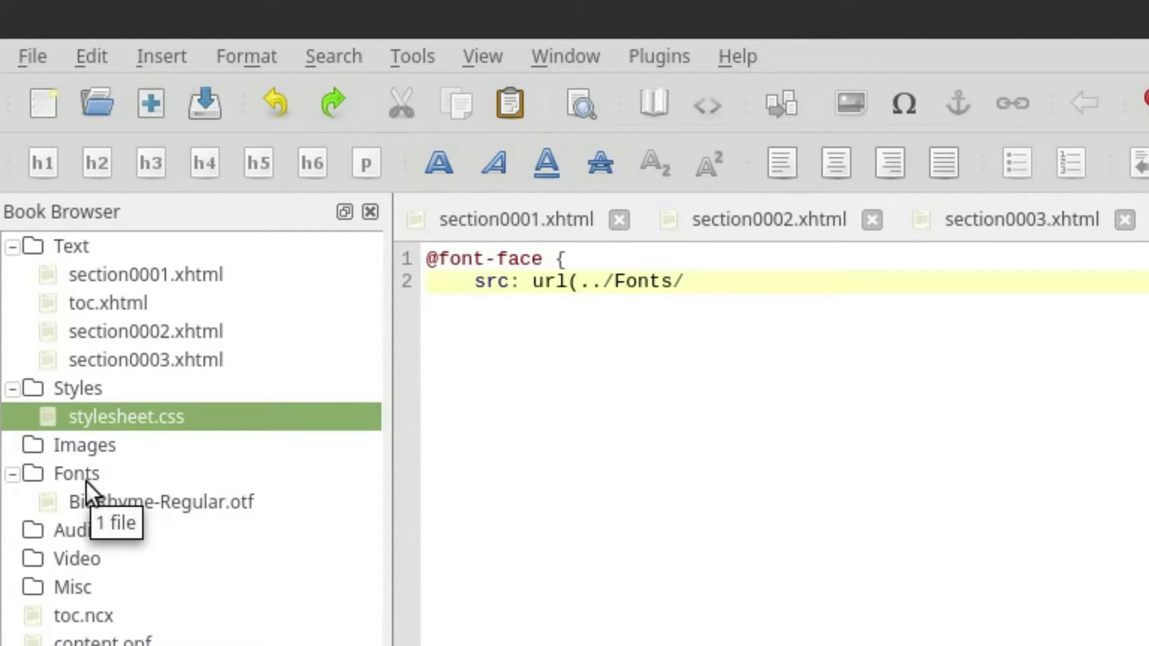
{"action": "key", "text": "ctrl+v"}
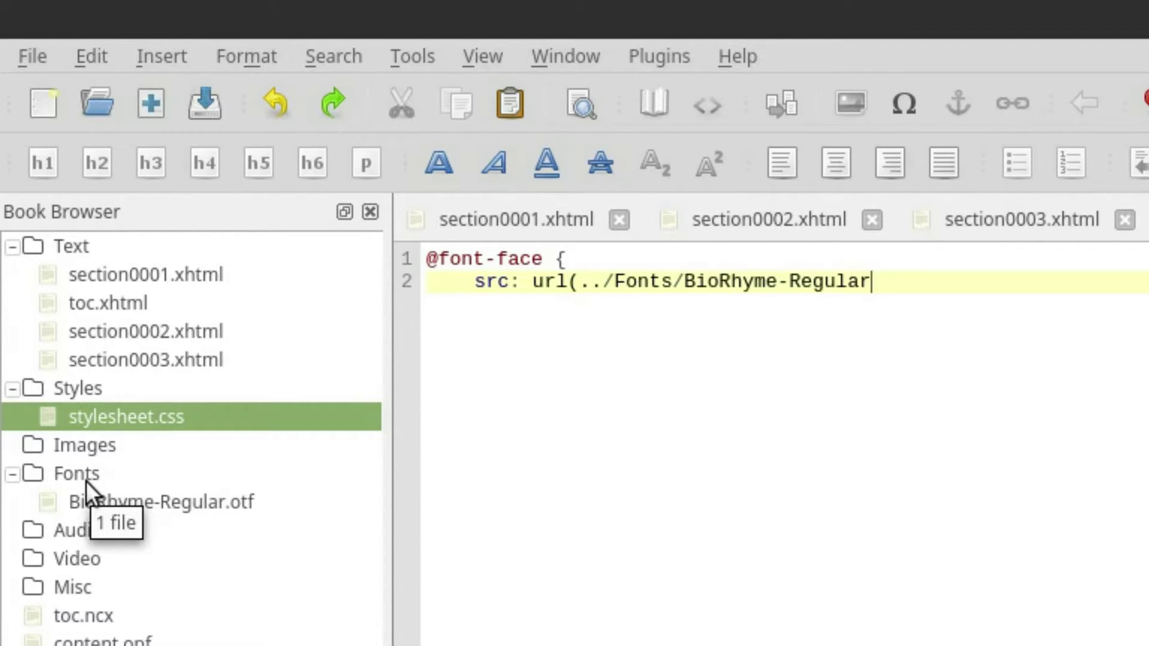
{"action": "type", "text": ".otf"}
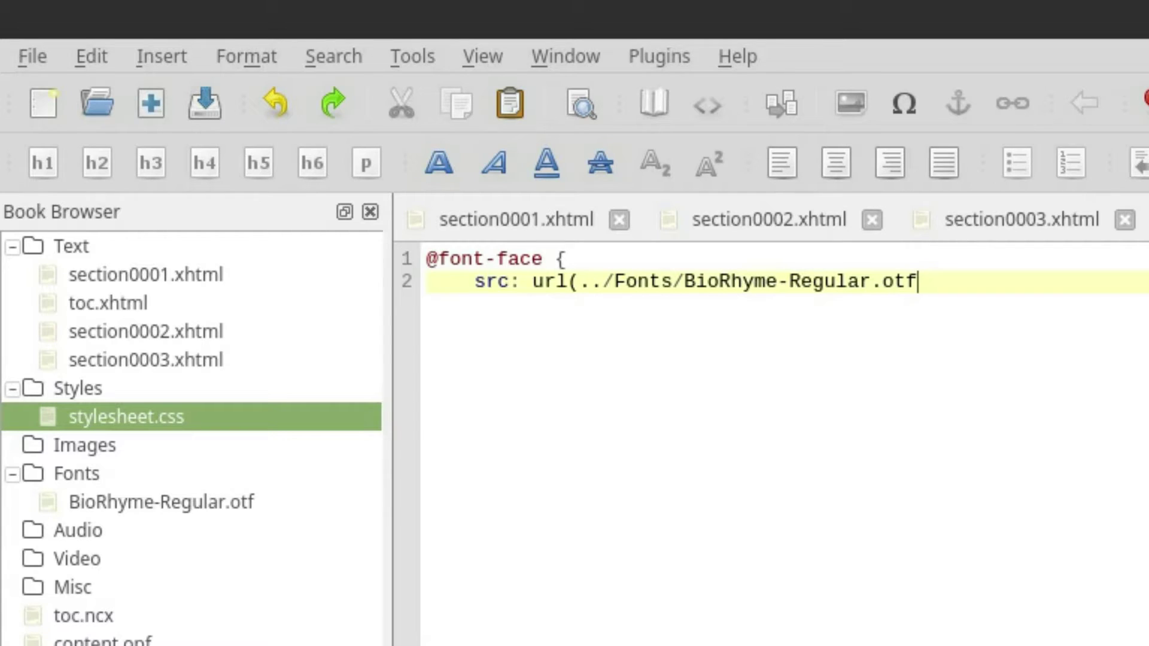
{"action": "type", "text": ");"}
{"action": "key", "text": "Return"}
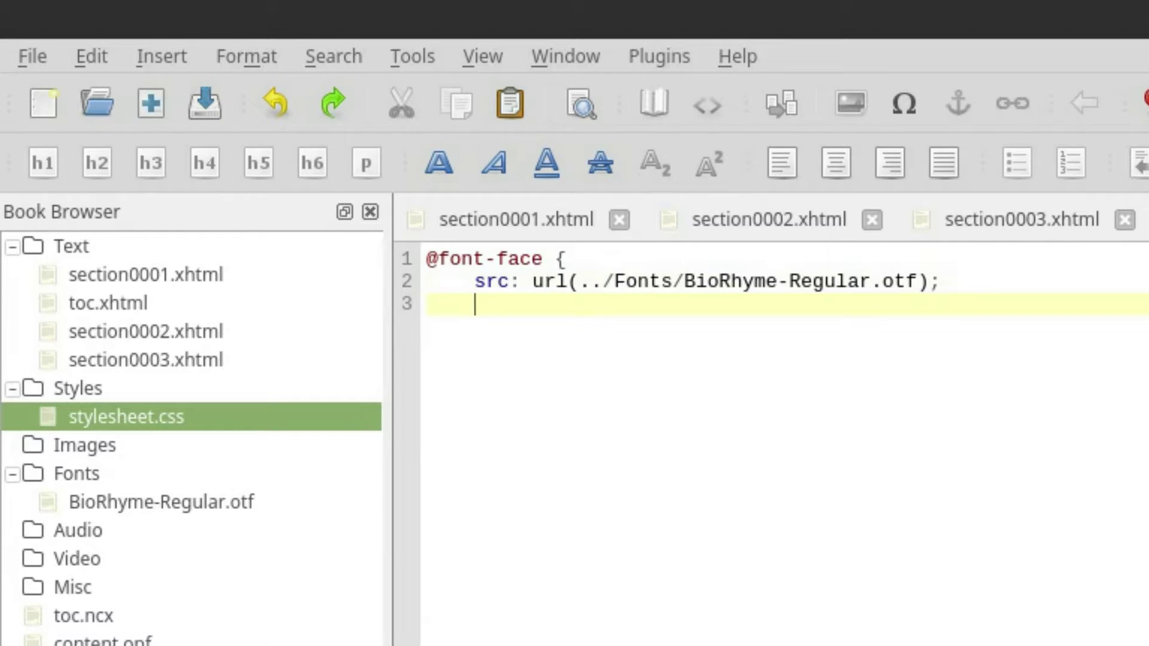
{"action": "type", "text": "font-fa"}
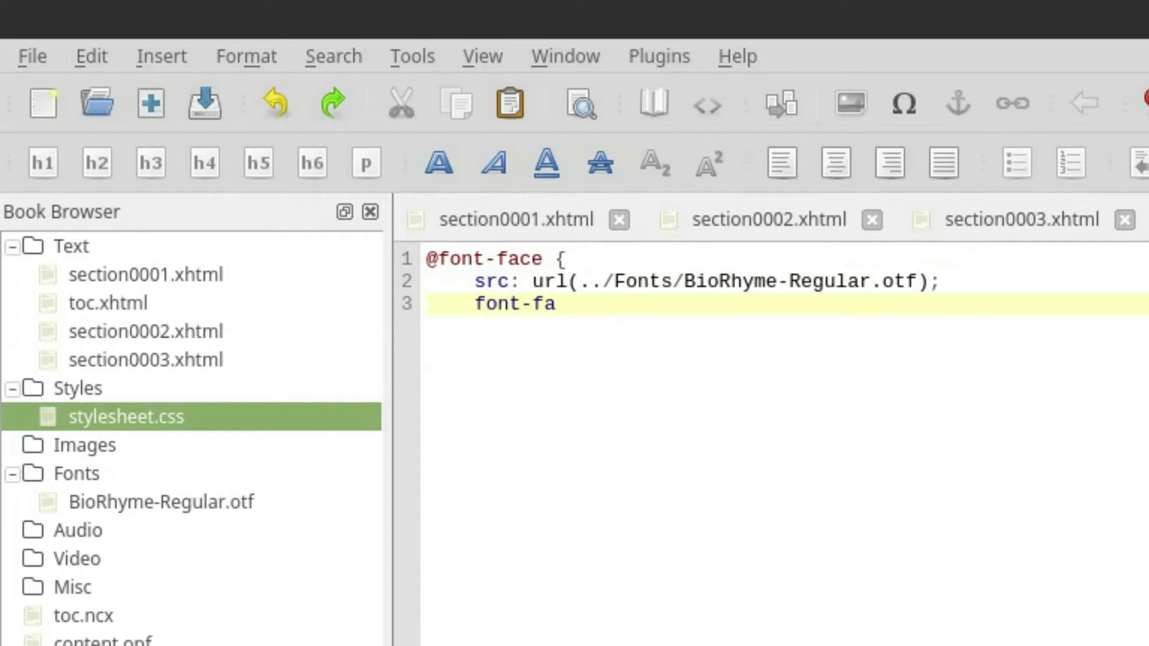
{"action": "type", "text": "mily: \""}
{"action": "key", "text": "ctrl+v"}
{"action": "type", "text": "\""}
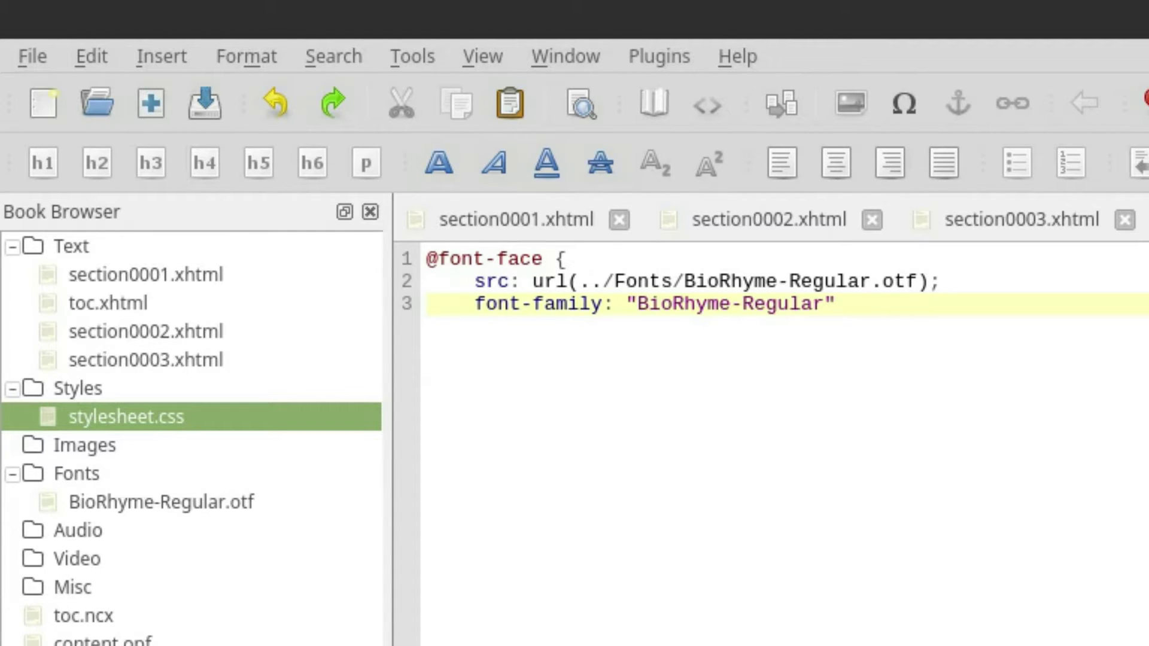
{"action": "type", "text": ";"}
{"action": "key", "text": "Return"}
{"action": "type", "text": "}"}
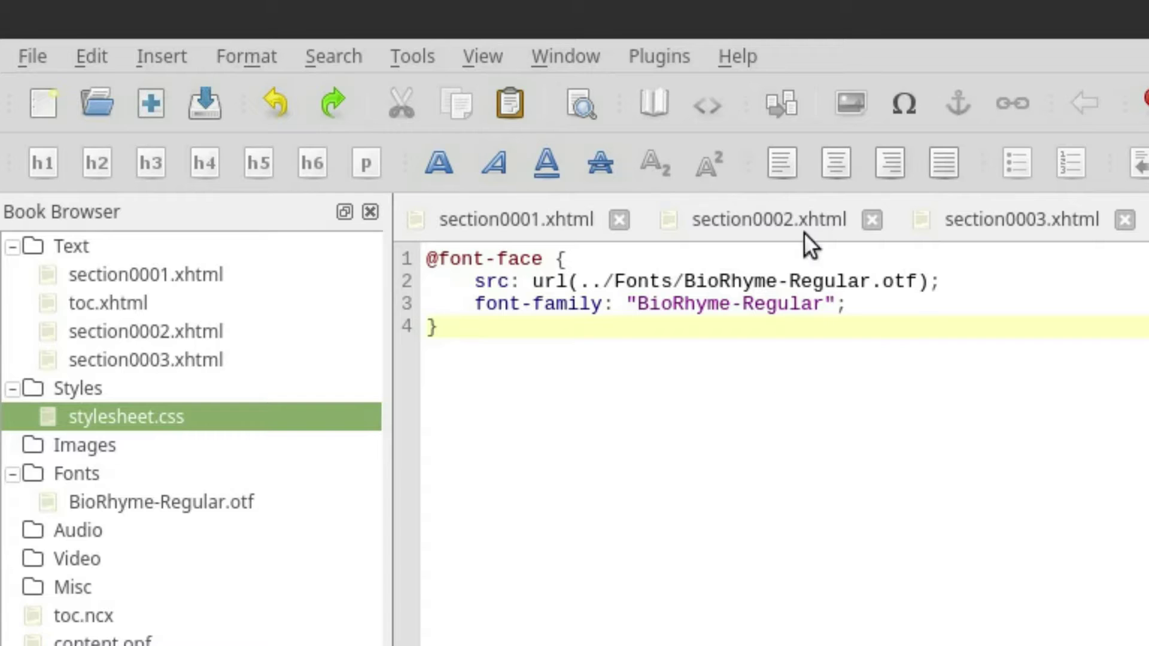
- Show section0003.xhtml in Book View and select the 'Part 3: Something Amiss' heading
{"action": "left_click", "coordinate": [998, 227]}
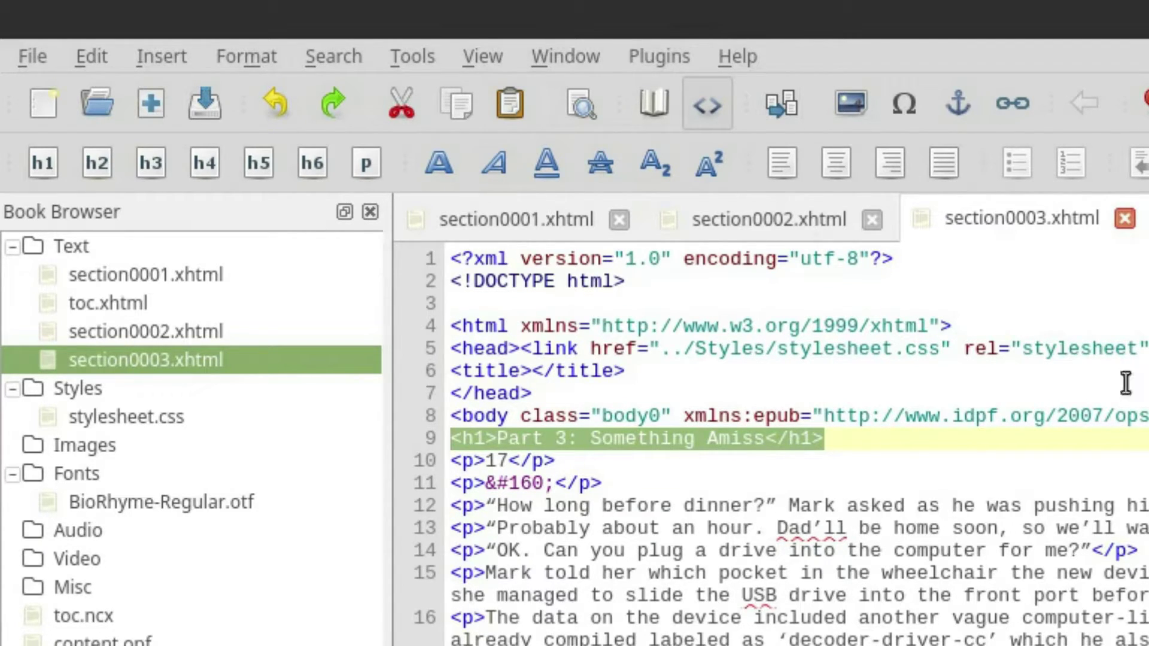
{"action": "left_click", "coordinate": [655, 105]}
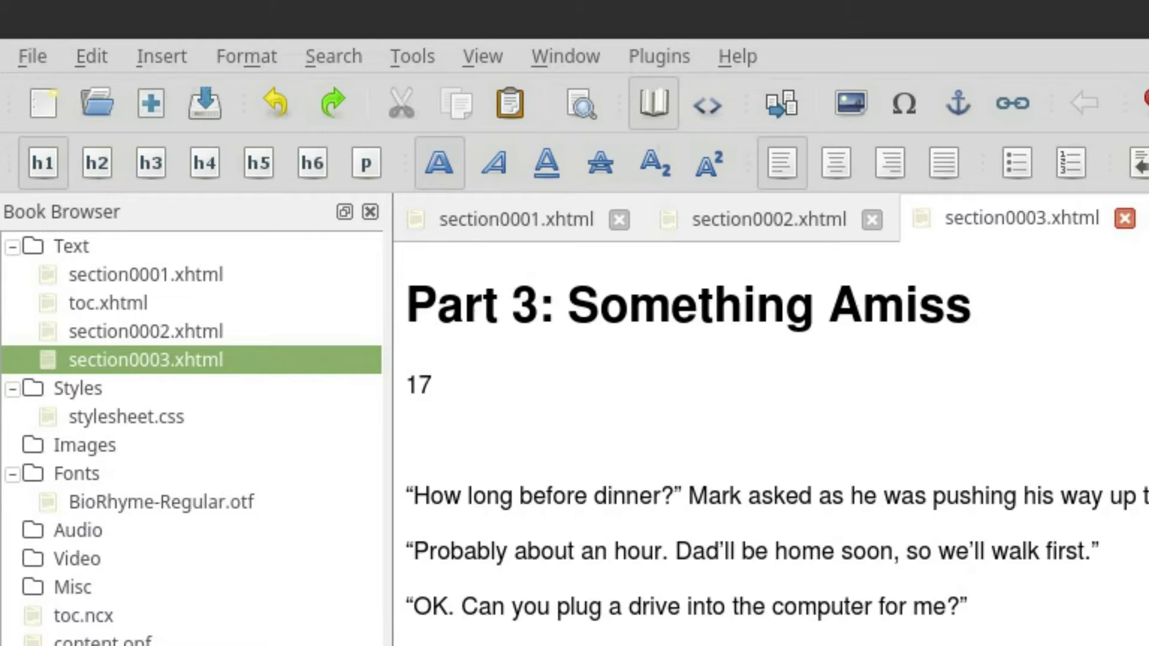
{"action": "left_click_drag", "start_coordinate": [1011, 326], "coordinate": [415, 311]}
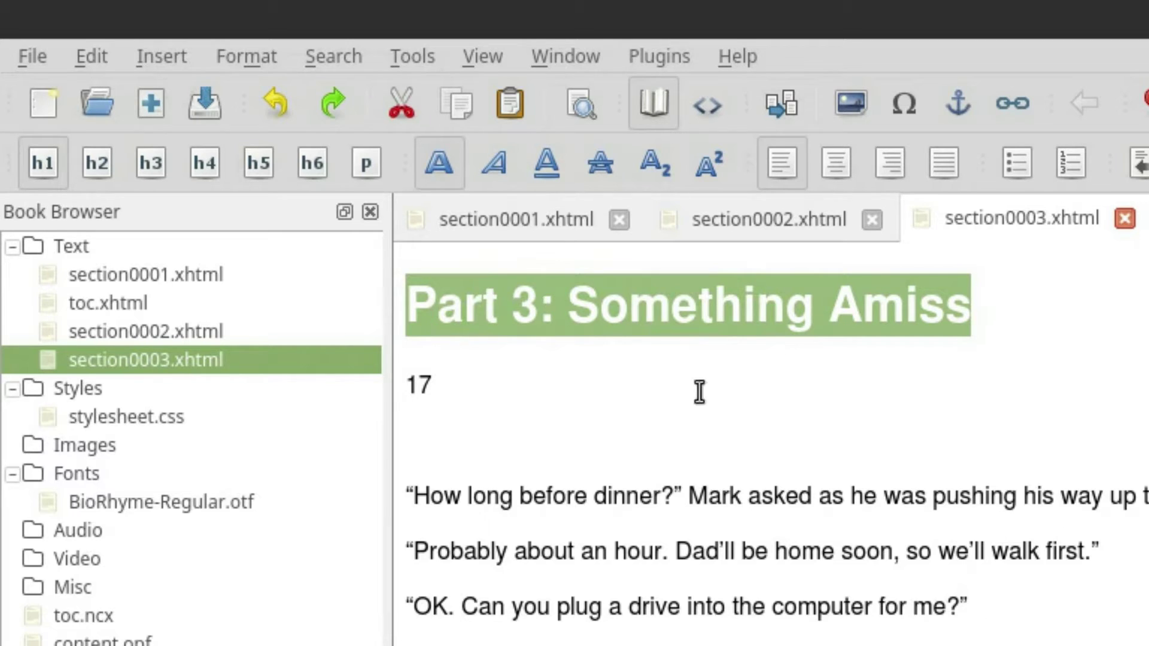
{"action": "key", "text": "ctrl+Tab"}
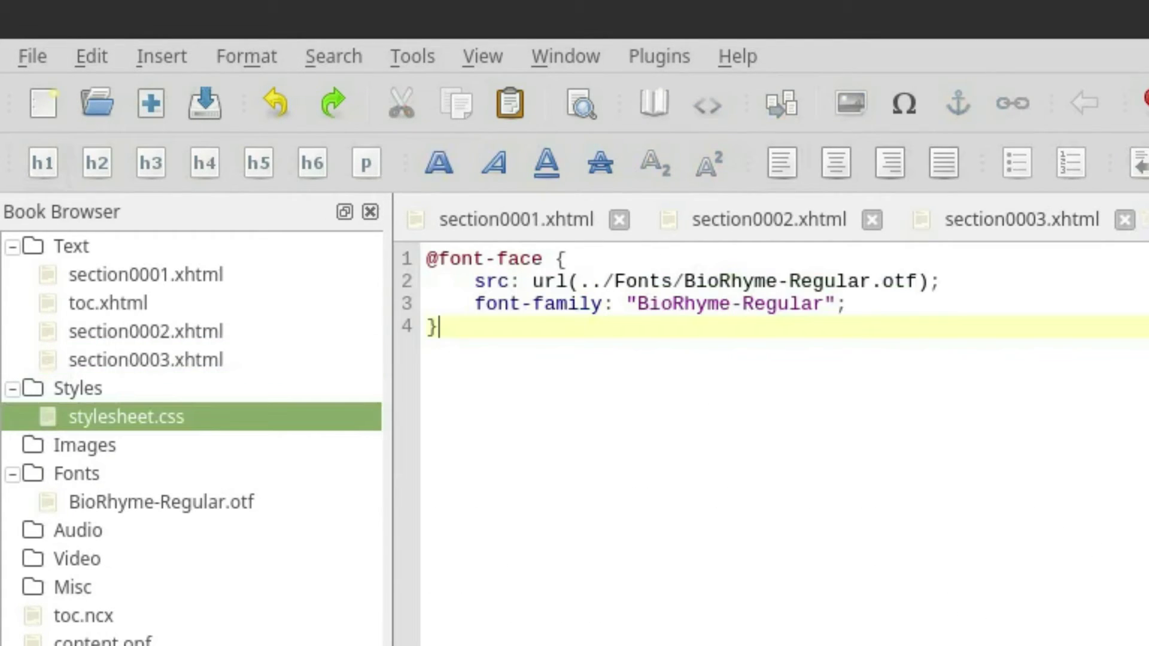
{"action": "key", "text": "Return"}
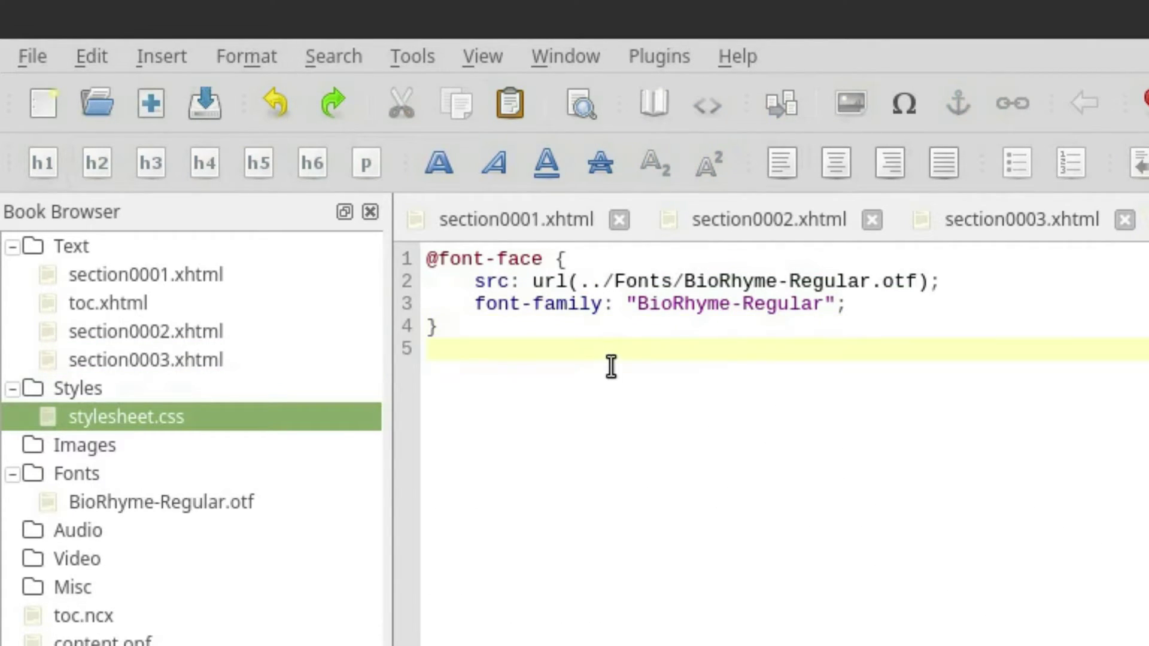
{"action": "key", "text": "Return"}
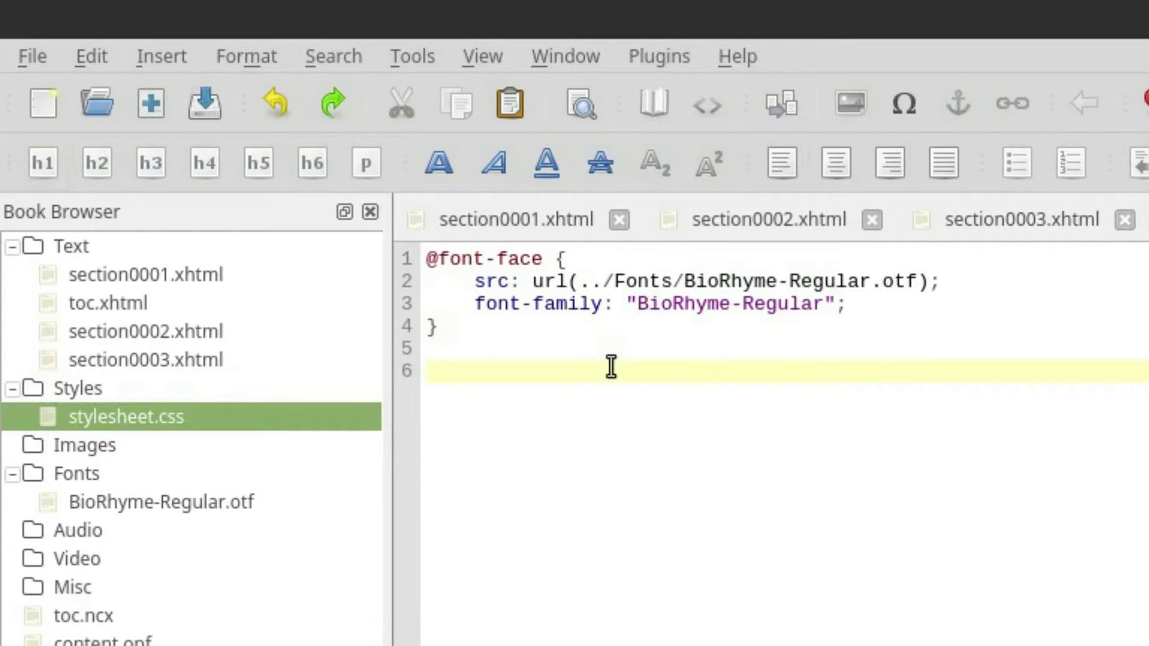
{"action": "type", "text": "h1 {"}
{"action": "key", "text": "Return"}
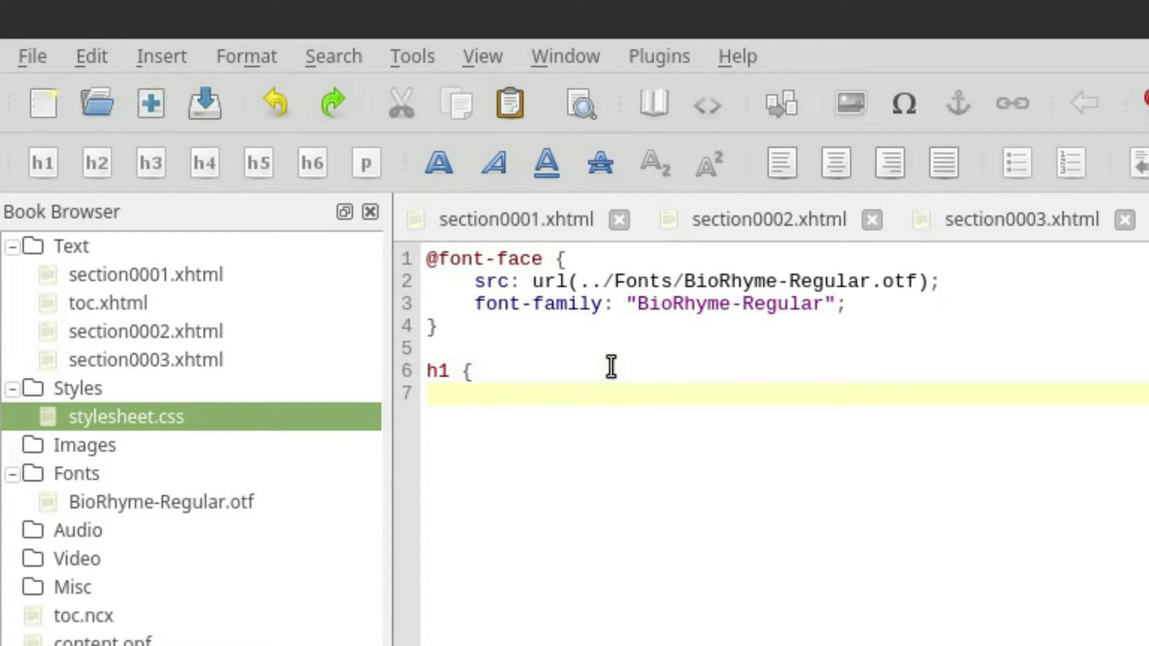
{"action": "type", "text": "font-family"}
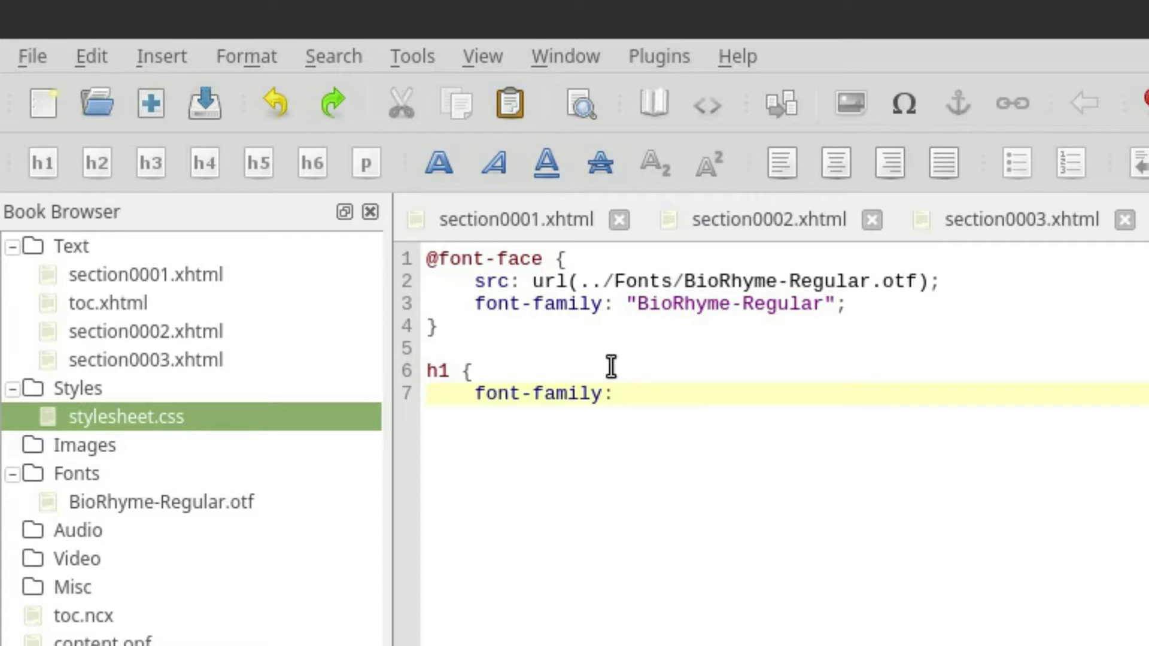
{"action": "type", "text": ": \"BioRhyme-Regular"}
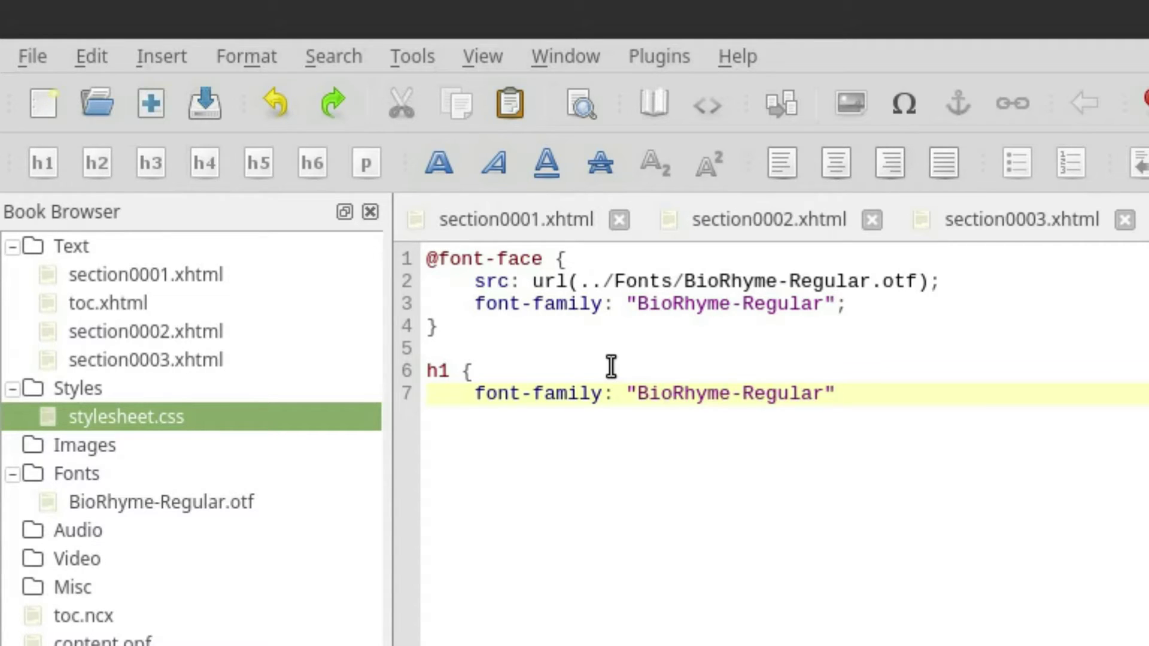
{"action": "type", "text": "\";"}
{"action": "key", "text": "Return"}
{"action": "type", "text": "}"}
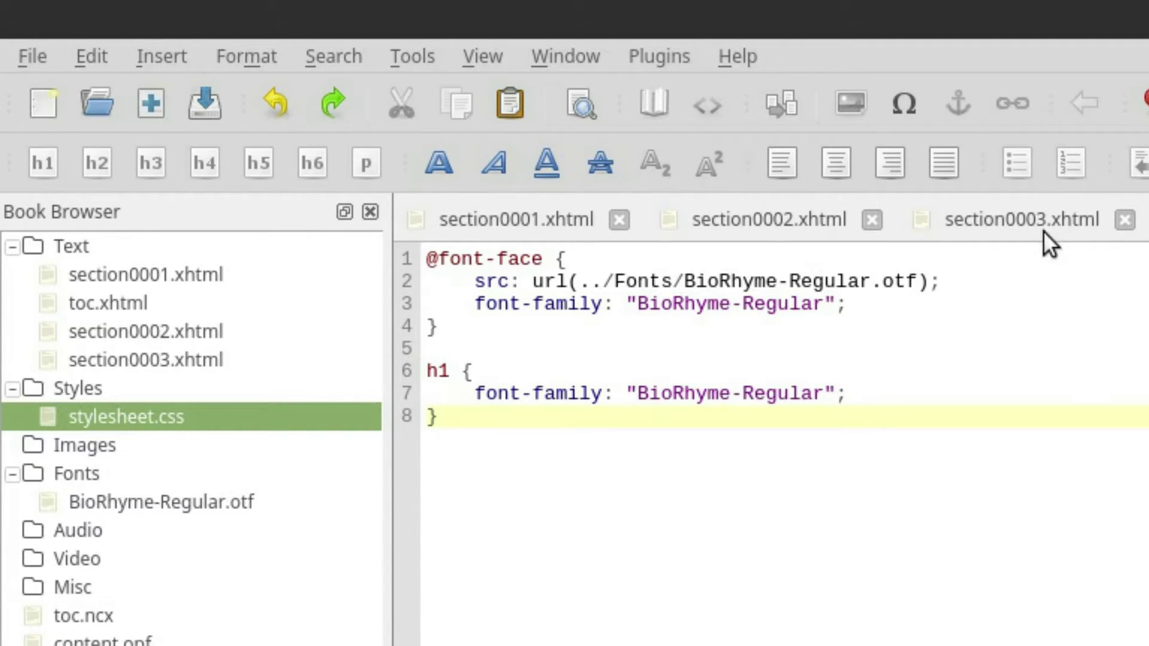
{"action": "left_click", "coordinate": [1005, 227]}
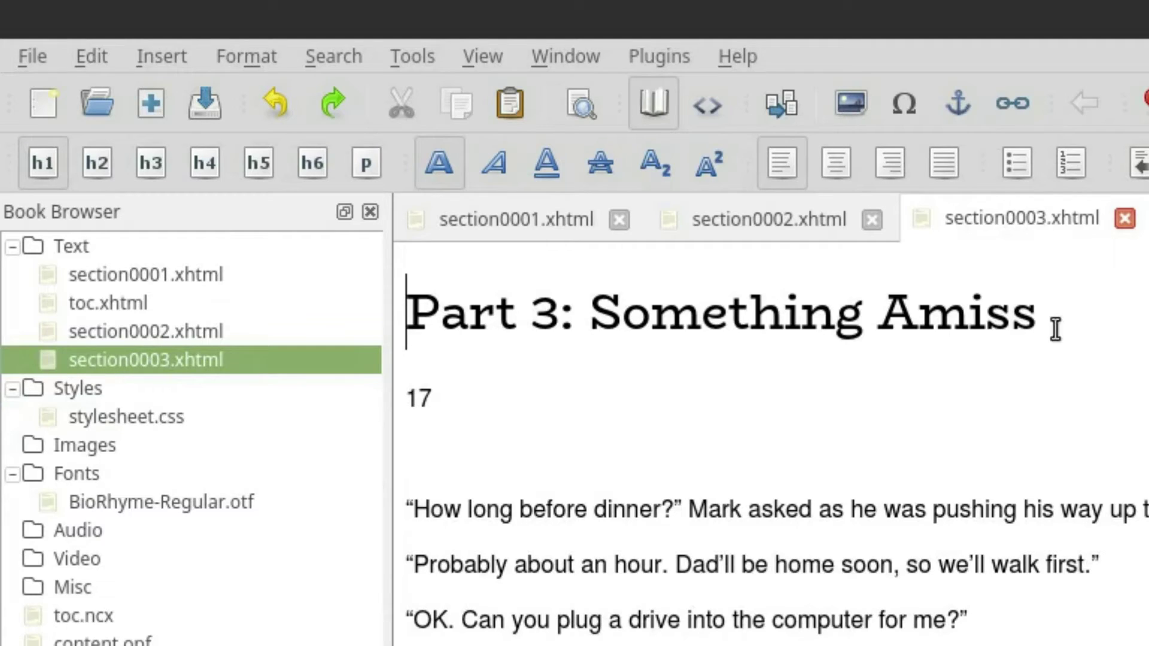
{"action": "left_click_drag", "start_coordinate": [1040, 316], "coordinate": [408, 308]}
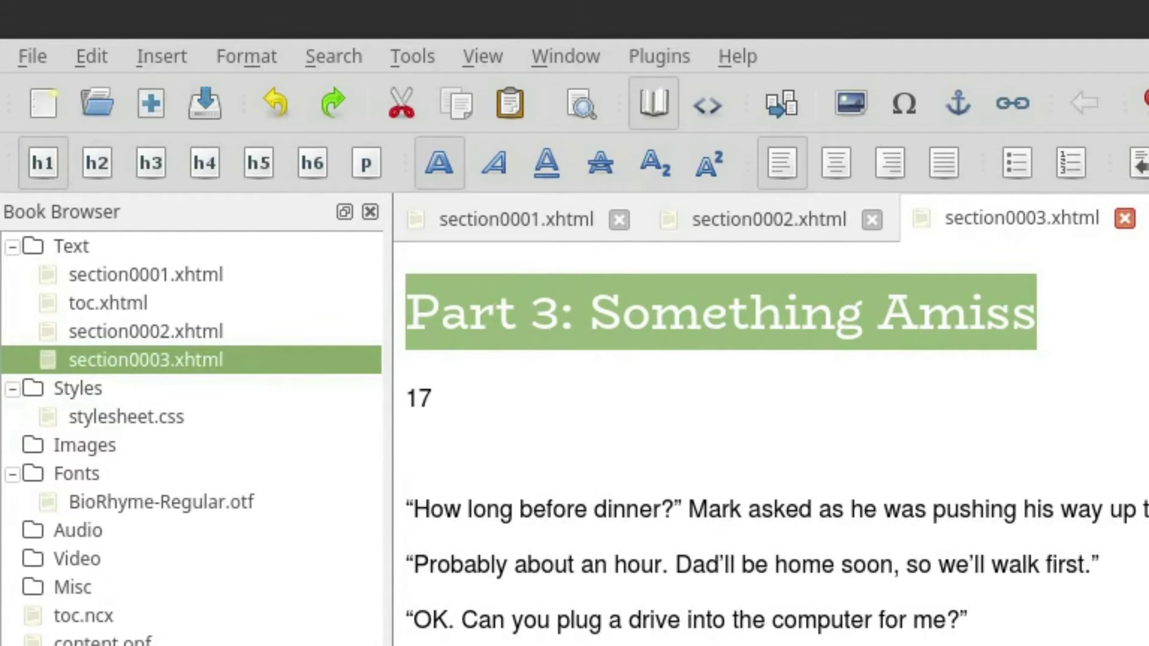
{"action": "key", "text": "Down"}
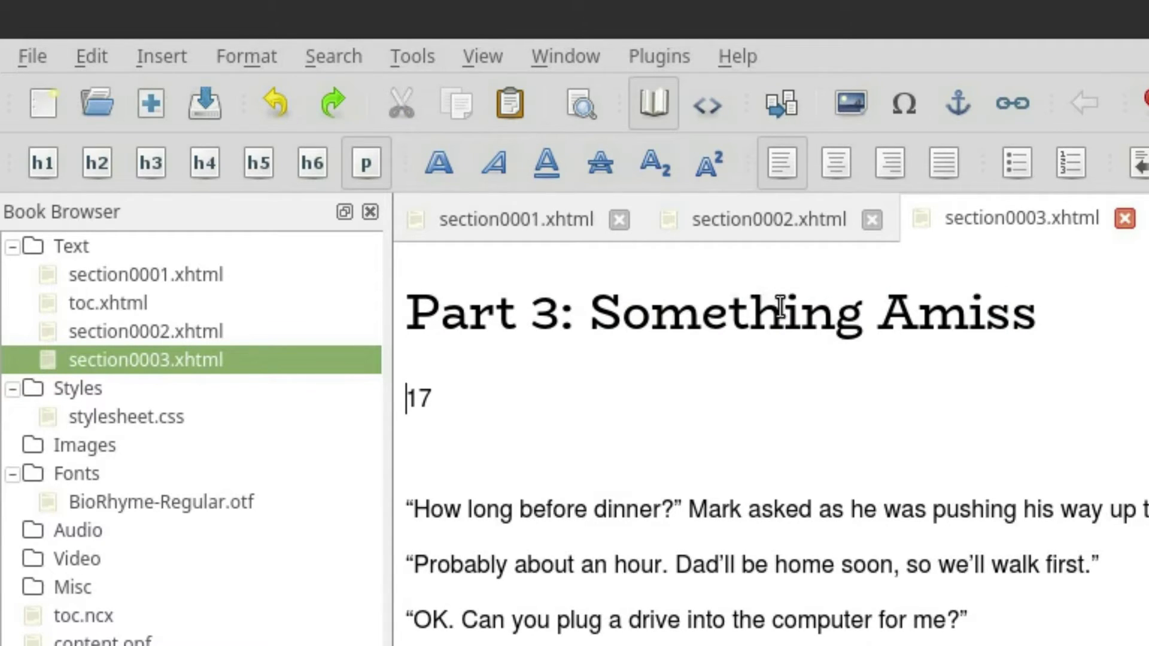
{"action": "left_click", "coordinate": [851, 319]}
{"action": "left_click_drag", "start_coordinate": [851, 319], "coordinate": [649, 293]}
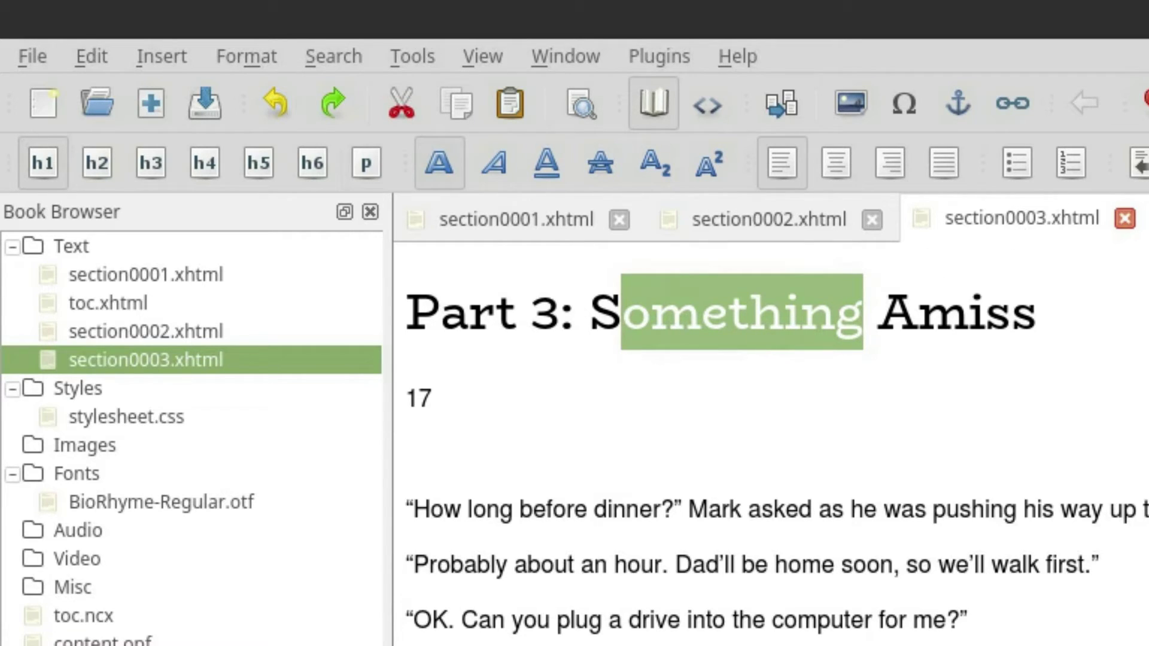
- Add text-transform: uppercase; as a new line inside the h1 rule in stylesheet.css
{"action": "key", "text": "ctrl+Tab"}
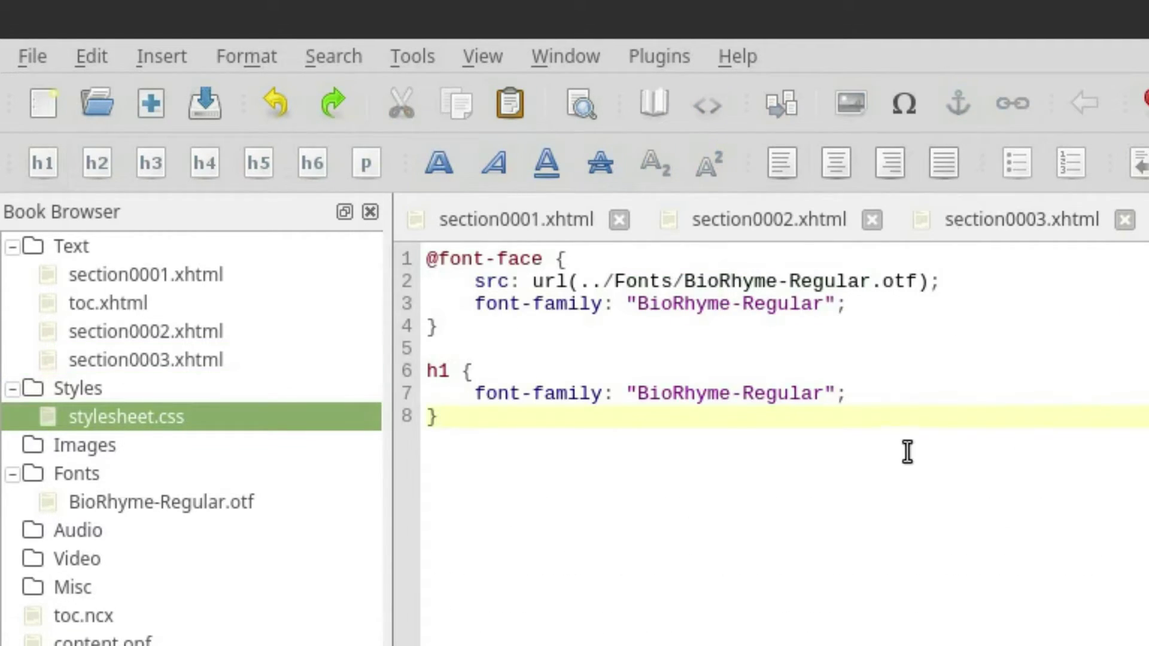
{"action": "left_click", "coordinate": [902, 398]}
{"action": "key", "text": "Return"}
{"action": "type", "text": "text"}
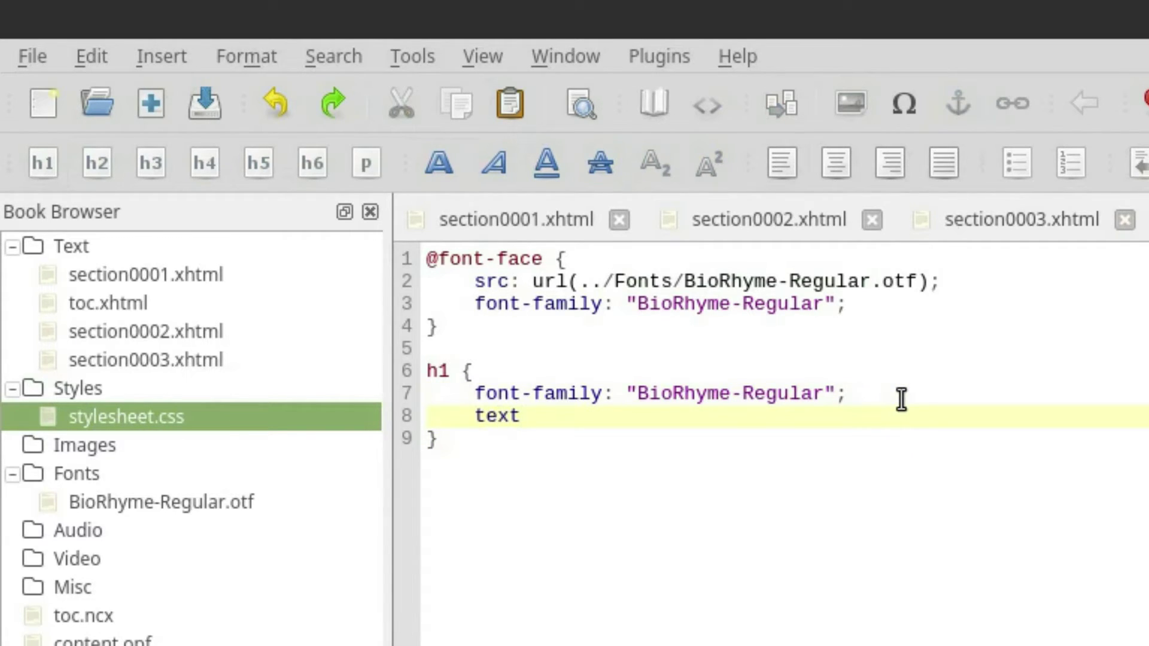
{"action": "type", "text": "-transform"}
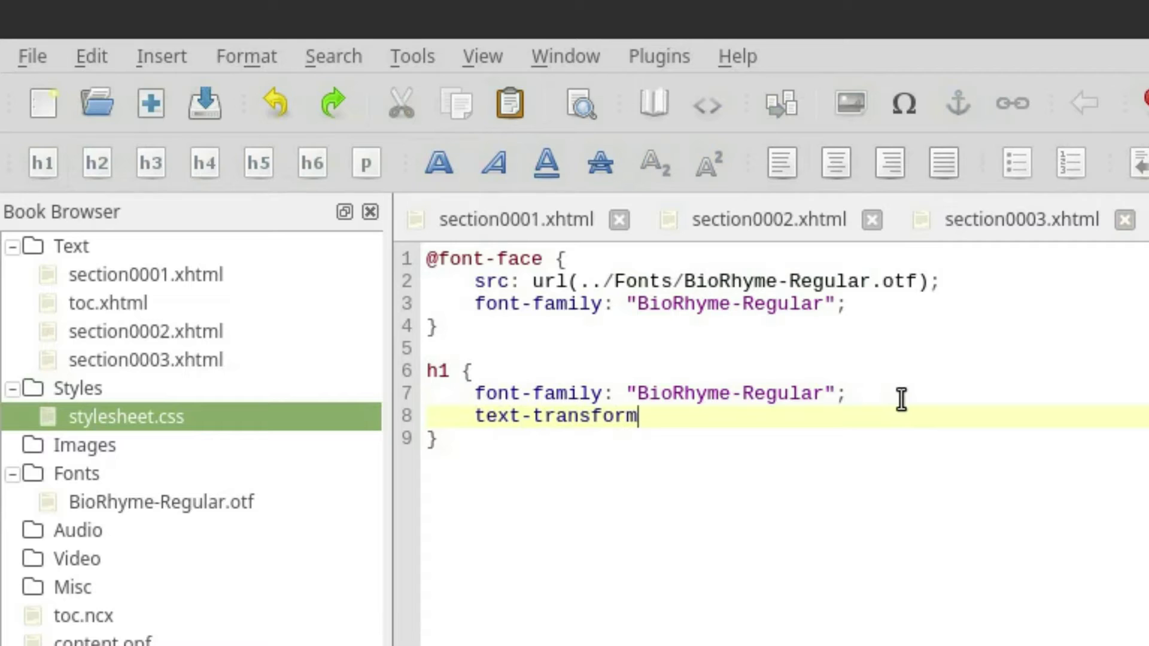
{"action": "type", "text": ": uppercase;"}
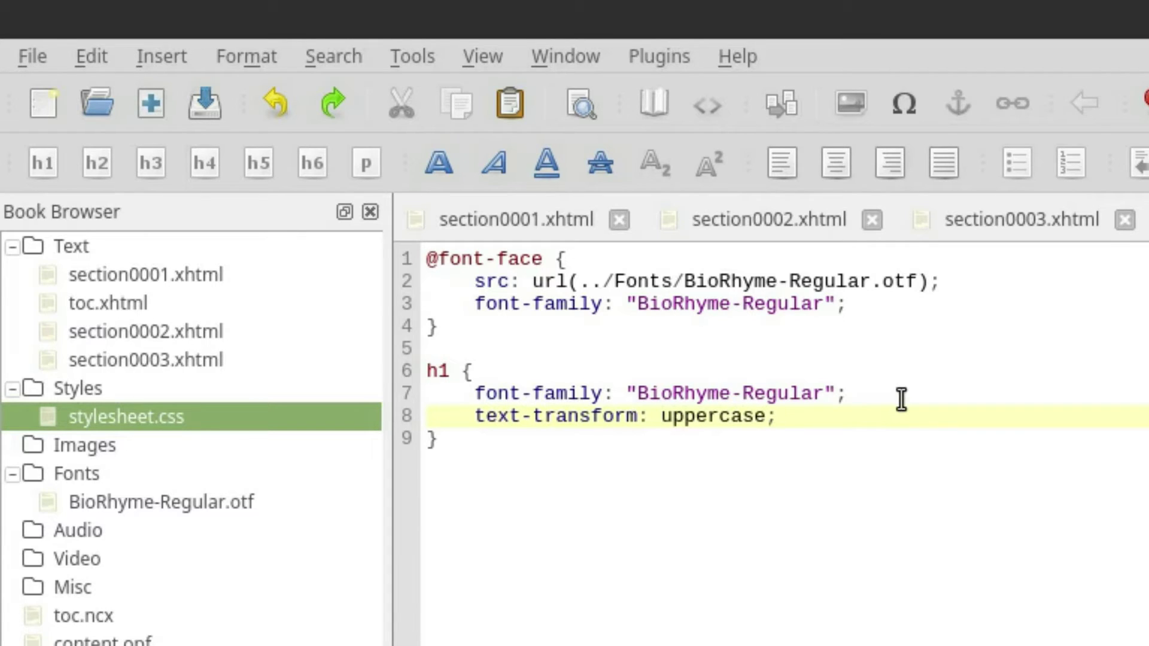
- Inspect the uppercase BioRhyme headings in the section0003, section0002 and section0001 tabs, ending on Part 3
{"action": "left_click", "coordinate": [1008, 225]}
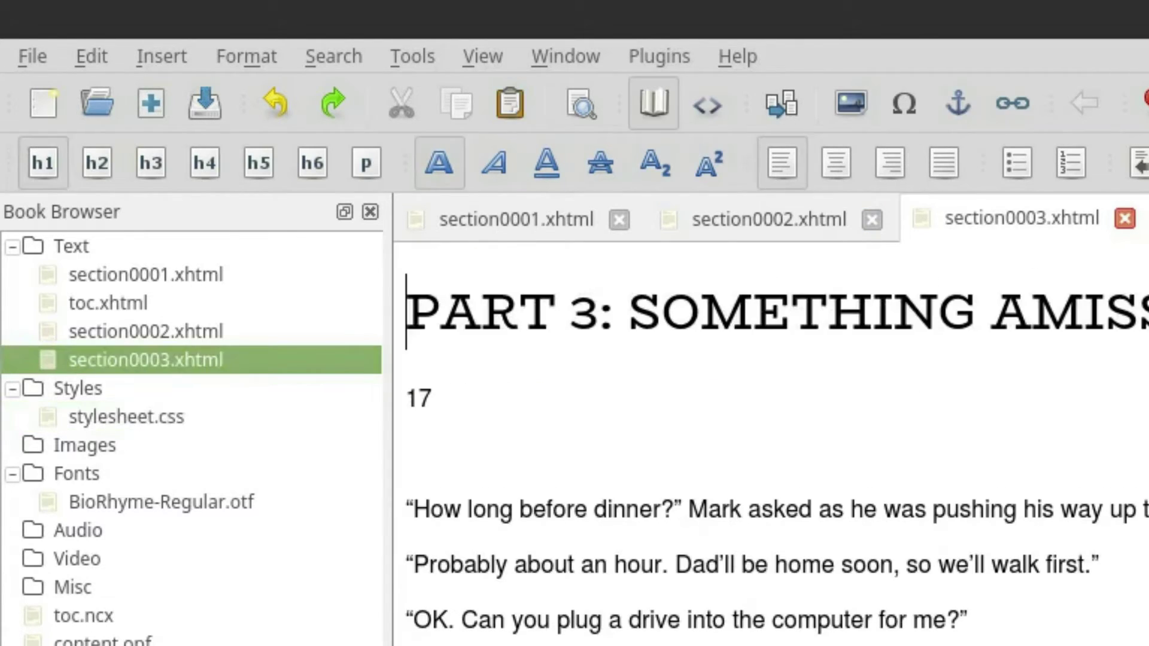
{"action": "left_click", "coordinate": [775, 226]}
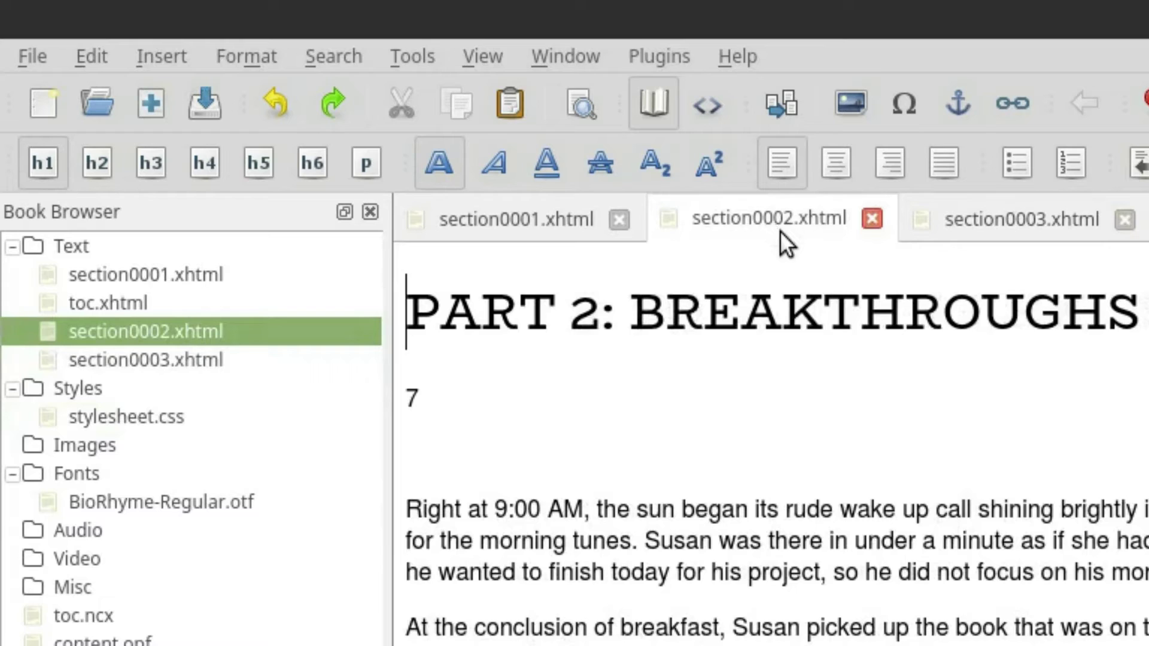
{"action": "left_click", "coordinate": [505, 217]}
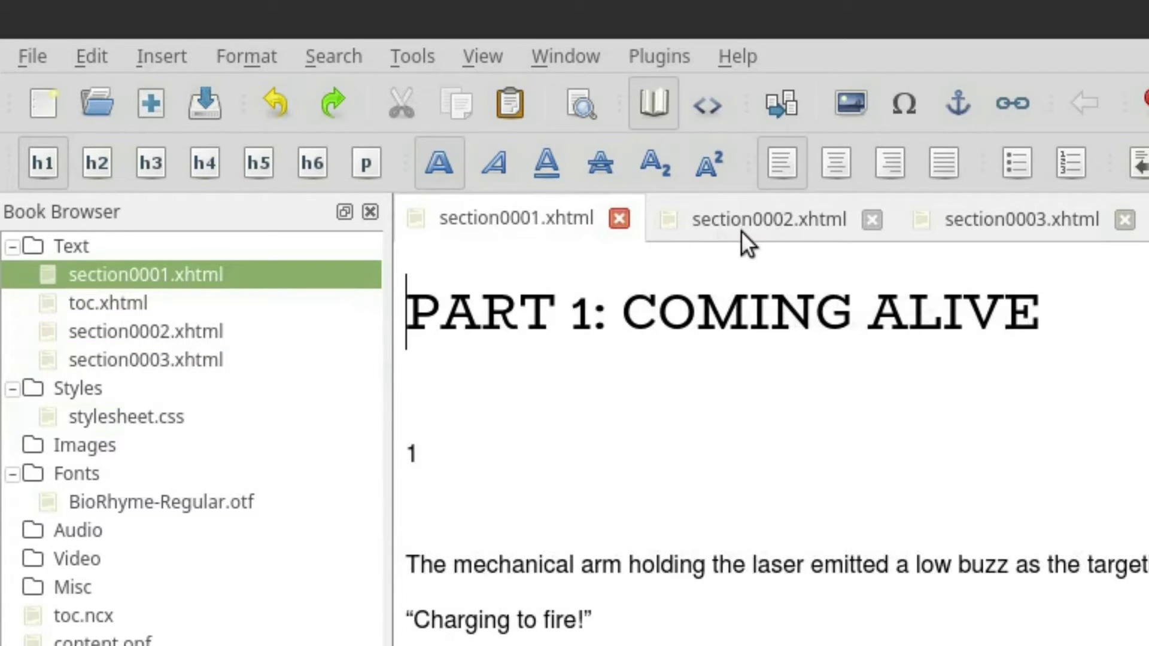
{"action": "left_click", "coordinate": [749, 216]}
{"action": "left_click", "coordinate": [1039, 217]}
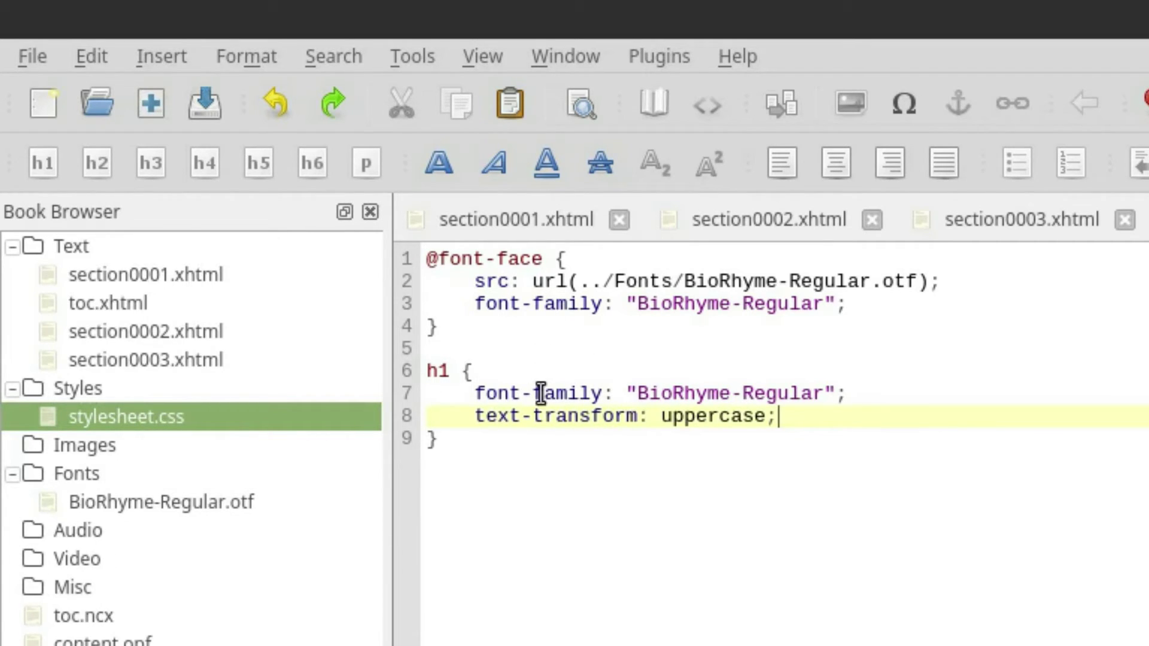
- Duplicate the h1 rule directly below itself in stylesheet.css
{"action": "left_click", "coordinate": [436, 440]}
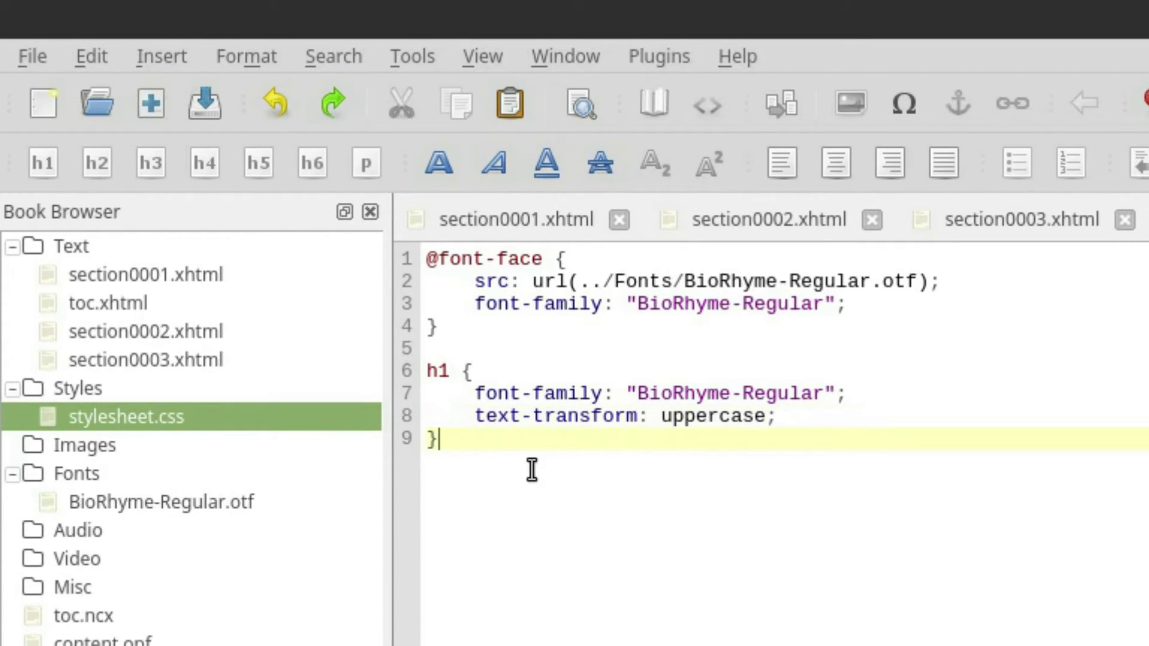
{"action": "key", "text": "Return"}
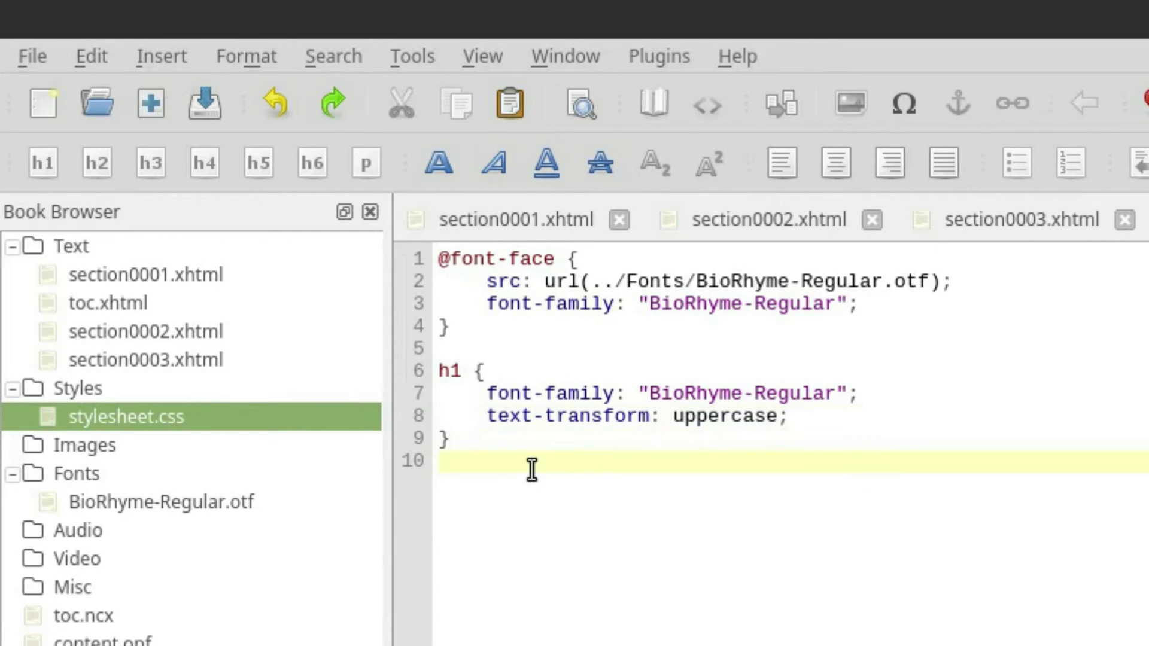
{"action": "left_click_drag", "start_coordinate": [509, 441], "coordinate": [379, 379]}
{"action": "key", "text": "ctrl+c"}
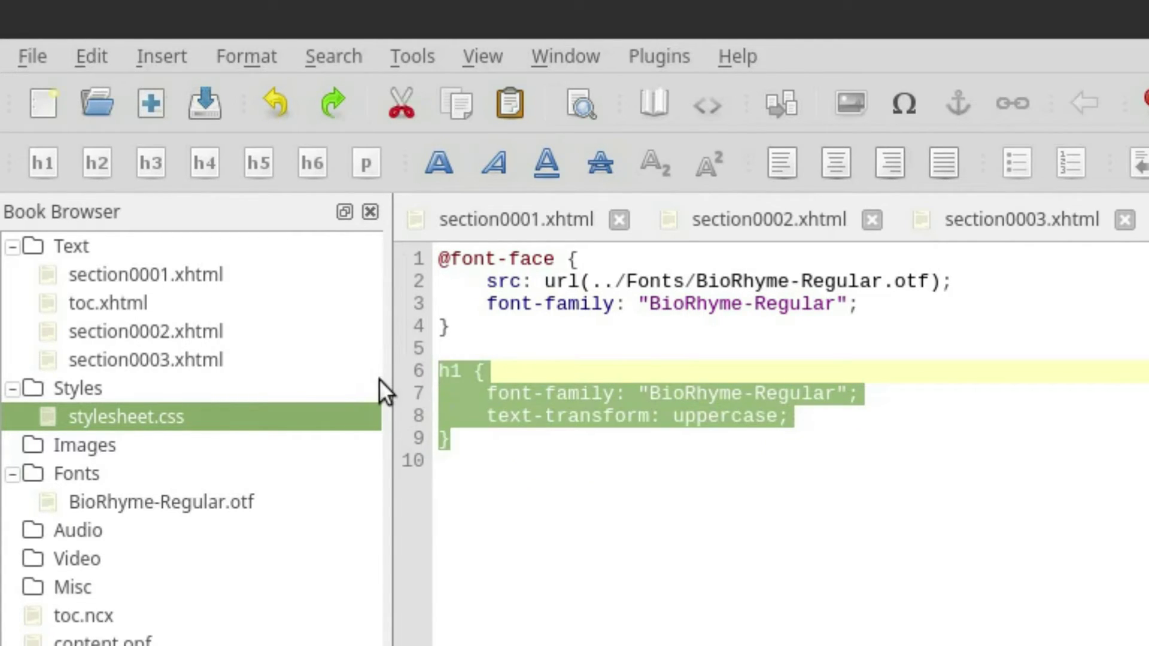
{"action": "left_click", "coordinate": [446, 461]}
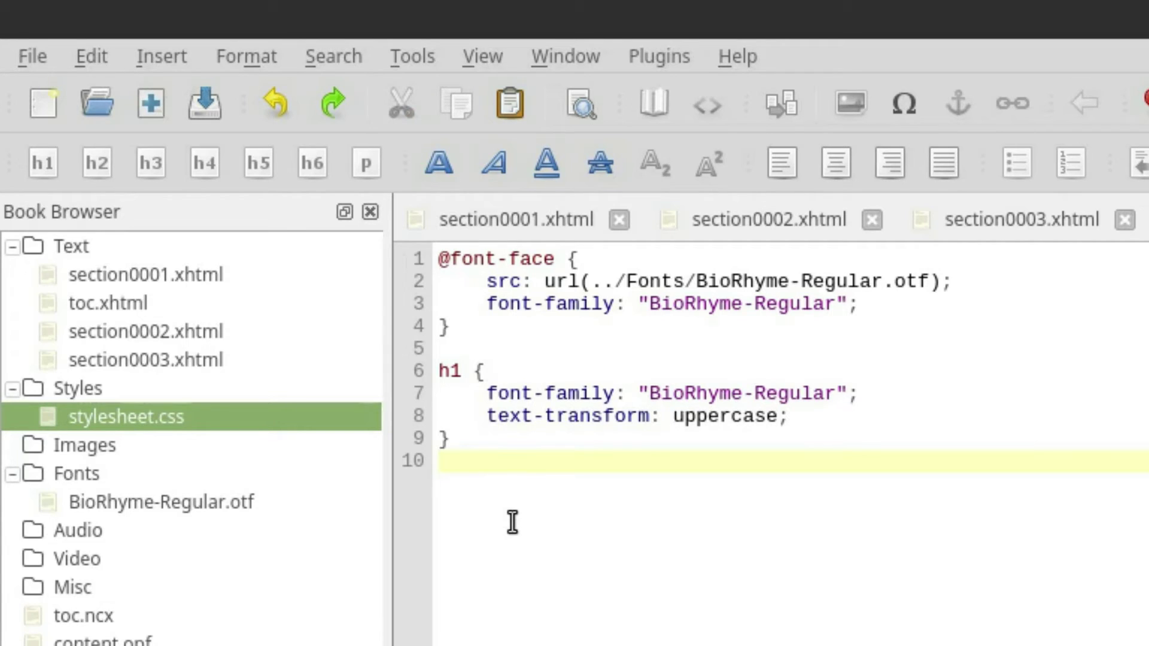
{"action": "key", "text": "ctrl+v"}
- Turn the copy into a p rule without text-transform, then preview section0003's BioRhyme body text
{"action": "key", "text": "Up"}
{"action": "key", "text": "Up"}
{"action": "key", "text": "Up"}
{"action": "key", "text": "Right"}
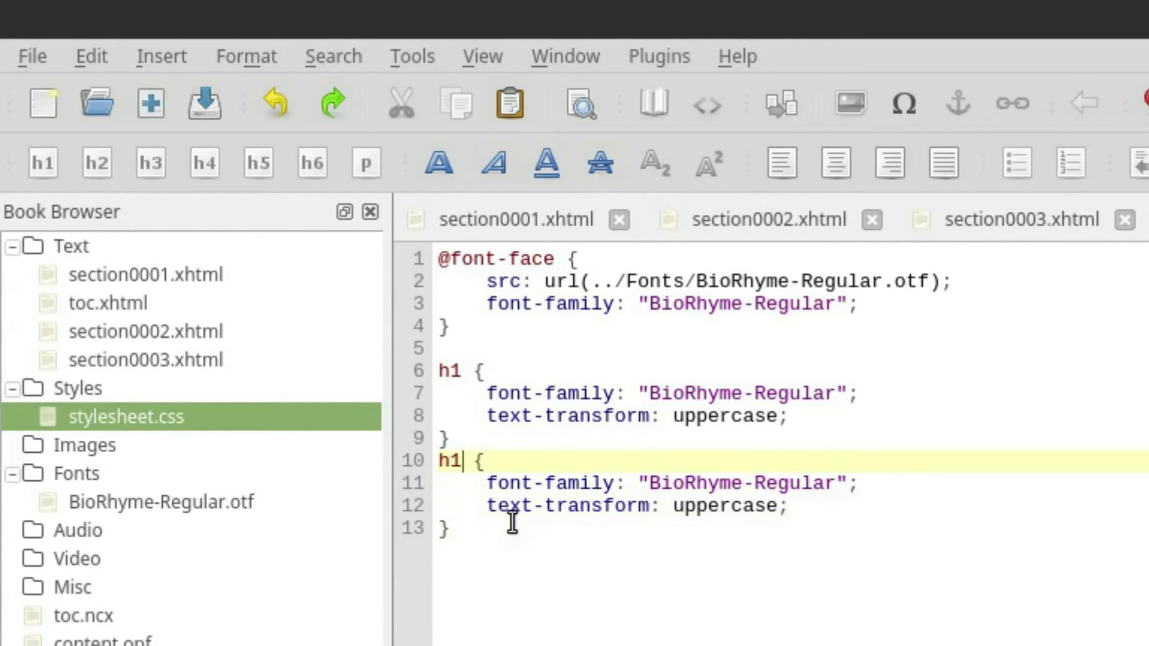
{"action": "key", "text": "BackSpace"}
{"action": "key", "text": "BackSpace"}
{"action": "type", "text": "p"}
{"action": "key", "text": "Down"}
{"action": "key", "text": "Down"}
{"action": "key", "text": "Left"}
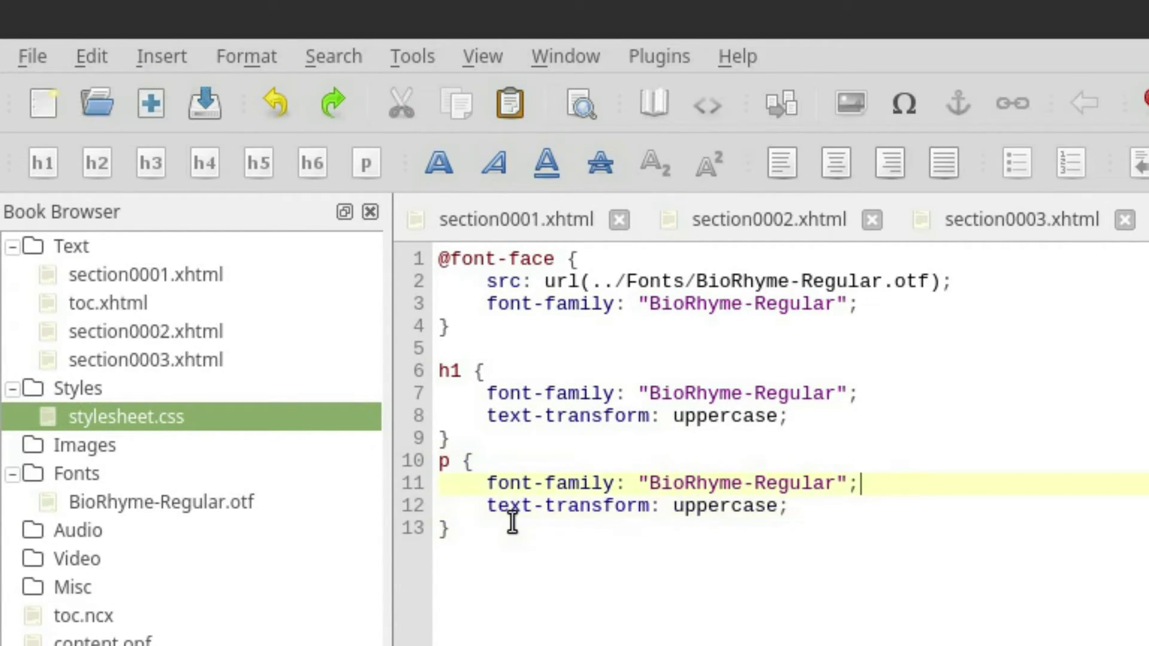
{"action": "key", "text": "Down"}
{"action": "key", "text": "BackSpace"}
{"action": "key", "text": "BackSpace"}
{"action": "key", "text": "BackSpace"}
{"action": "key", "text": "BackSpace"}
{"action": "key", "text": "BackSpace"}
{"action": "key", "text": "BackSpace"}
{"action": "key", "text": "BackSpace"}
{"action": "key", "text": "BackSpace"}
{"action": "key", "text": "BackSpace"}
{"action": "key", "text": "BackSpace"}
{"action": "key", "text": "BackSpace"}
{"action": "key", "text": "BackSpace"}
{"action": "key", "text": "BackSpace"}
{"action": "key", "text": "BackSpace"}
{"action": "key", "text": "BackSpace"}
{"action": "key", "text": "BackSpace"}
{"action": "key", "text": "BackSpace"}
{"action": "key", "text": "BackSpace"}
{"action": "key", "text": "BackSpace"}
{"action": "key", "text": "BackSpace"}
{"action": "key", "text": "BackSpace"}
{"action": "key", "text": "BackSpace"}
{"action": "key", "text": "BackSpace"}
{"action": "key", "text": "BackSpace"}
{"action": "key", "text": "BackSpace"}
{"action": "key", "text": "BackSpace"}
{"action": "key", "text": "BackSpace"}
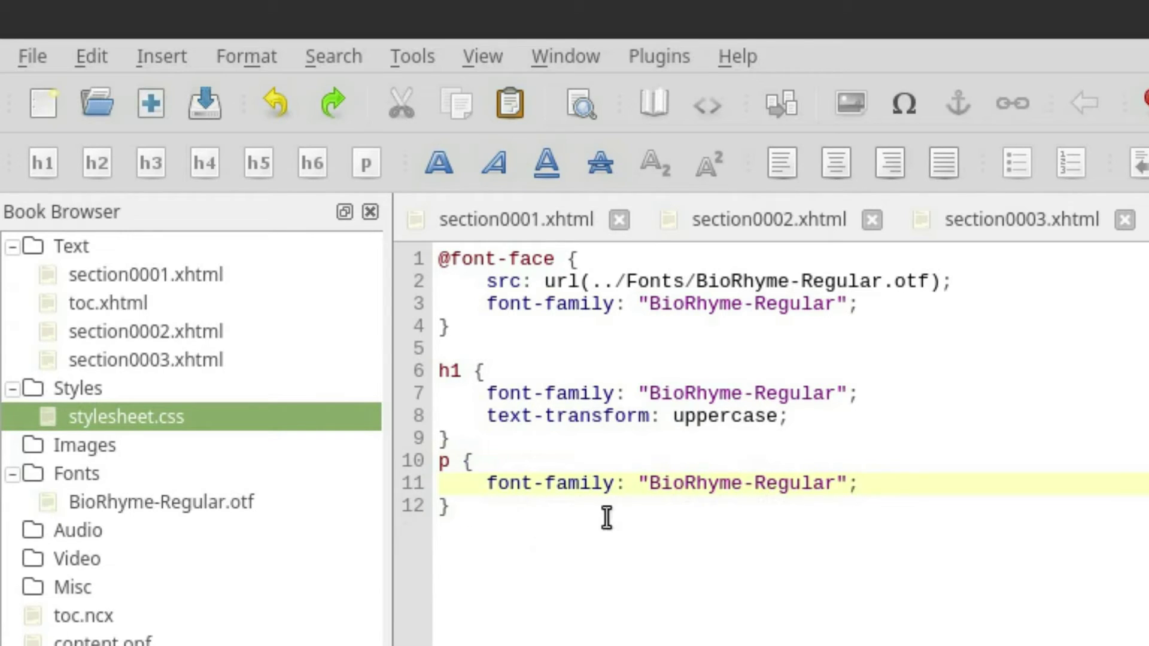
{"action": "left_click", "coordinate": [1015, 228]}
{"action": "scroll", "coordinate": [772, 443], "scroll_direction": "down", "scroll_amount": 15}
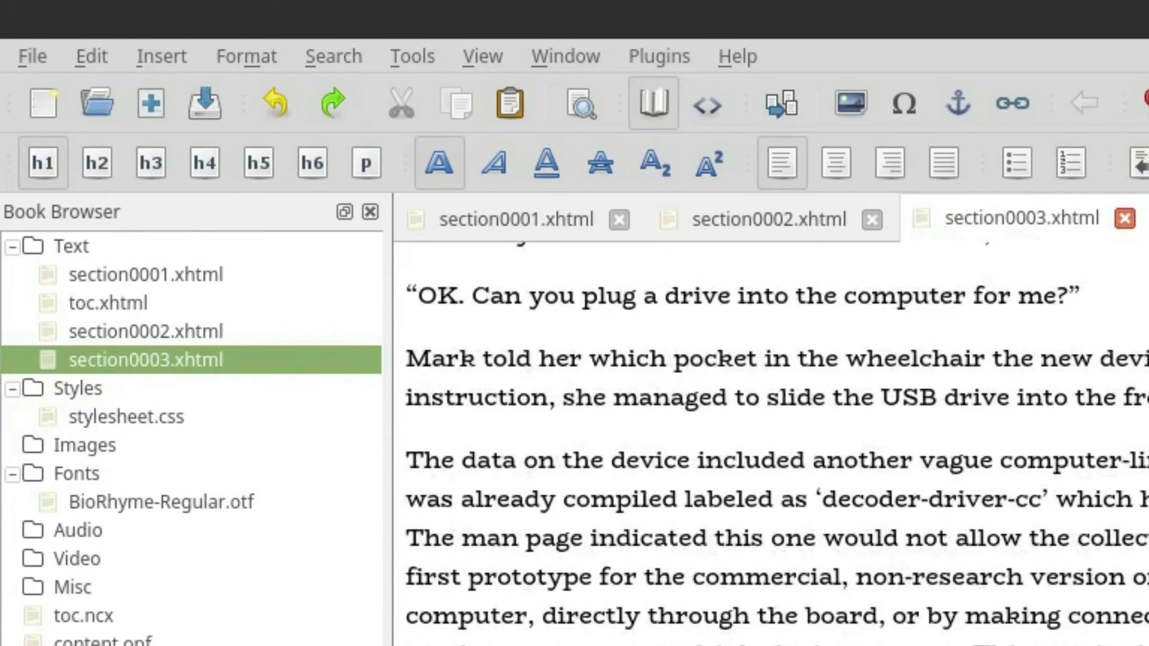
{"action": "scroll", "coordinate": [772, 443], "scroll_direction": "down", "scroll_amount": 2}
{"action": "scroll", "coordinate": [772, 443], "scroll_direction": "up", "scroll_amount": 15}
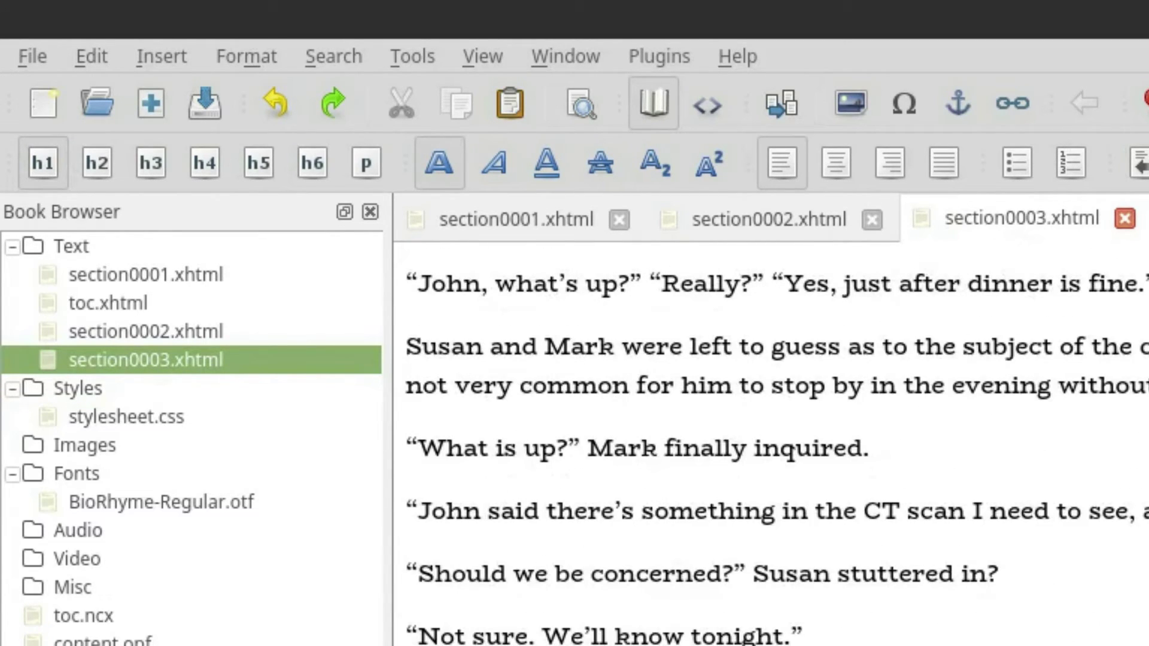
{"action": "scroll", "coordinate": [772, 443], "scroll_direction": "up", "scroll_amount": 1}
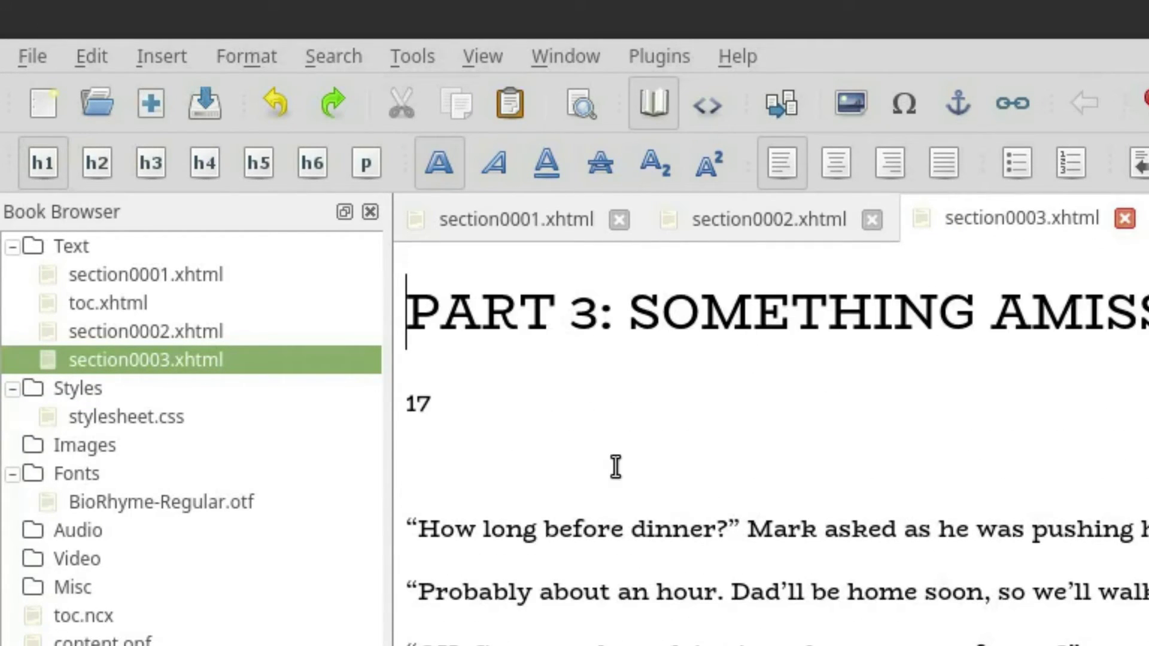
{"action": "left_click_drag", "start_coordinate": [523, 529], "coordinate": [958, 645]}
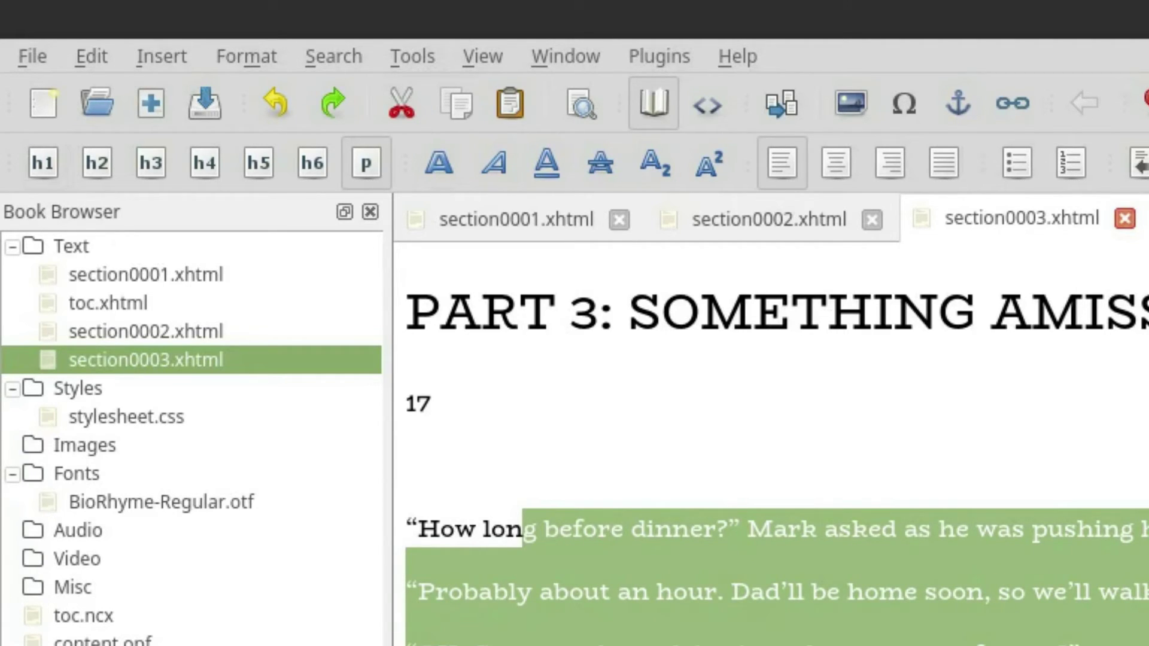
{"action": "left_click", "coordinate": [1071, 437]}
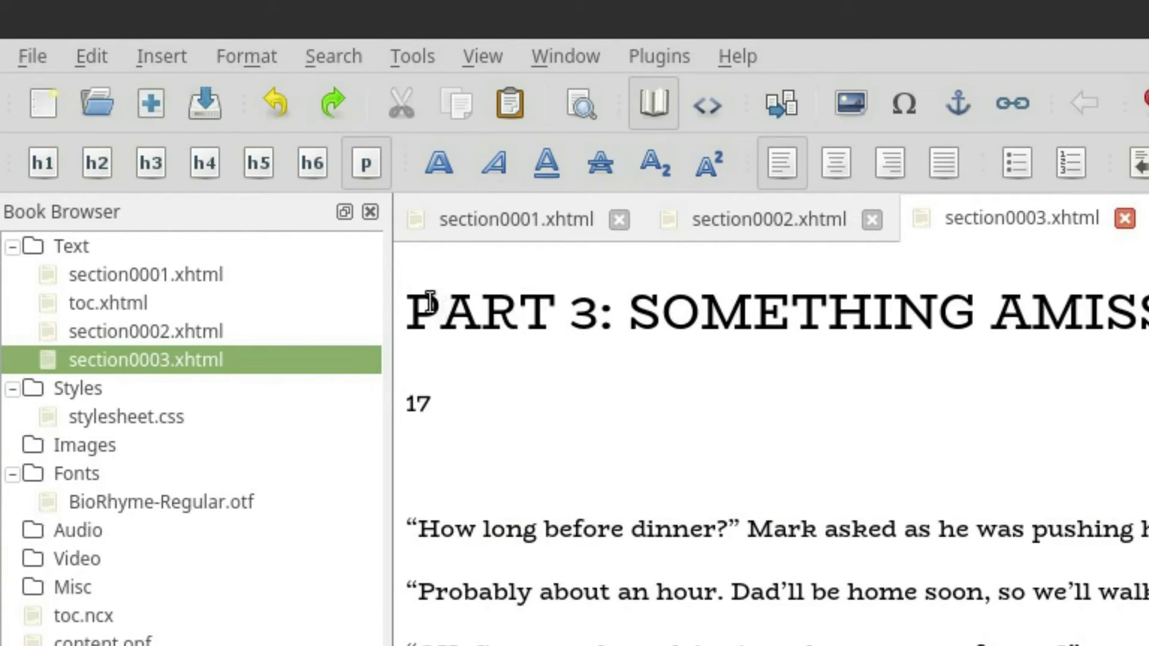
{"action": "left_click_drag", "start_coordinate": [440, 308], "coordinate": [1145, 302]}
{"action": "left_click_drag", "start_coordinate": [487, 399], "coordinate": [398, 413]}
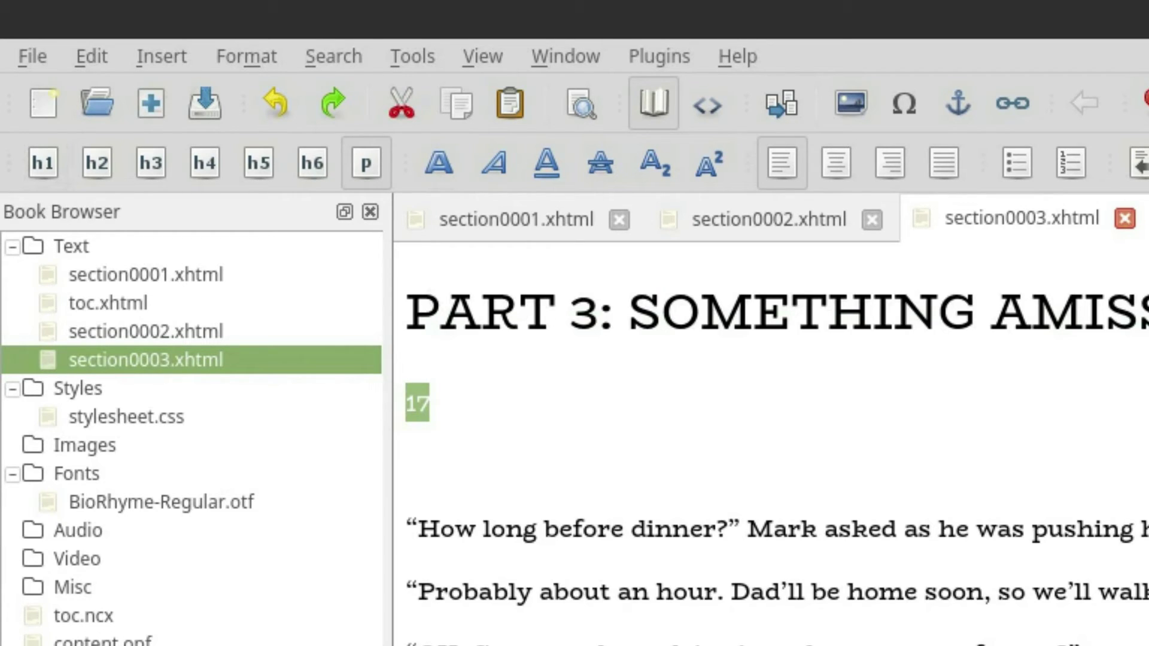
{"action": "key", "text": "Right"}
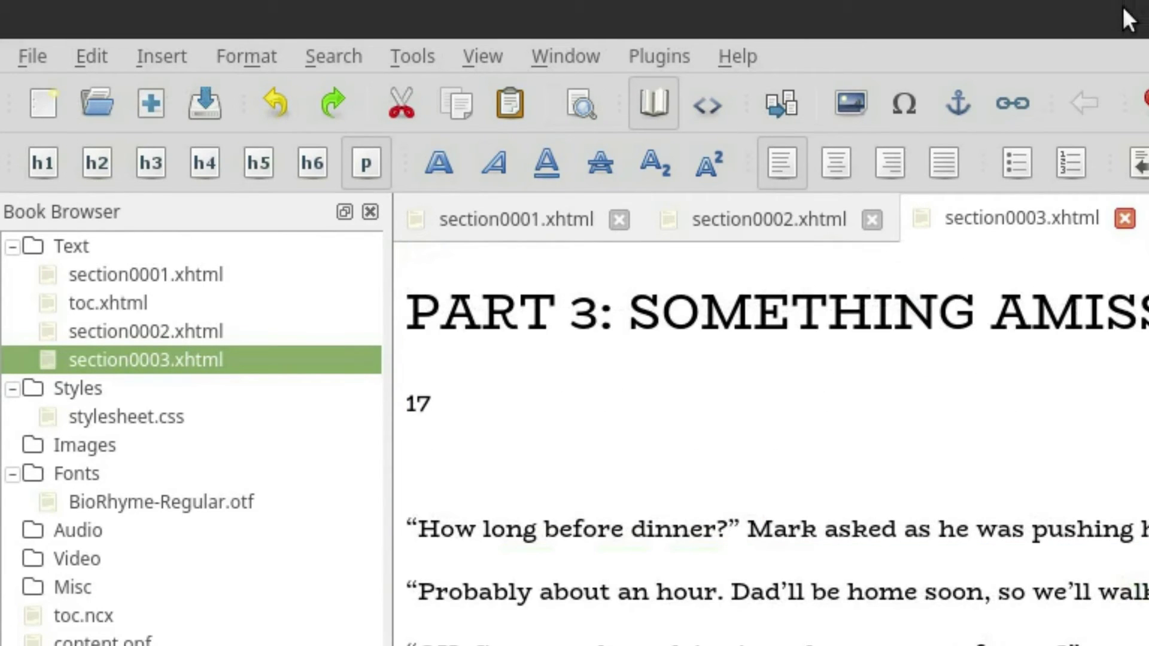
- Return to stylesheet.css, minimize Sigil, and open working-final.epub from the desktop with Document Viewer
{"action": "key", "text": "ctrl+Tab"}
{"action": "left_click", "coordinate": [579, 636]}
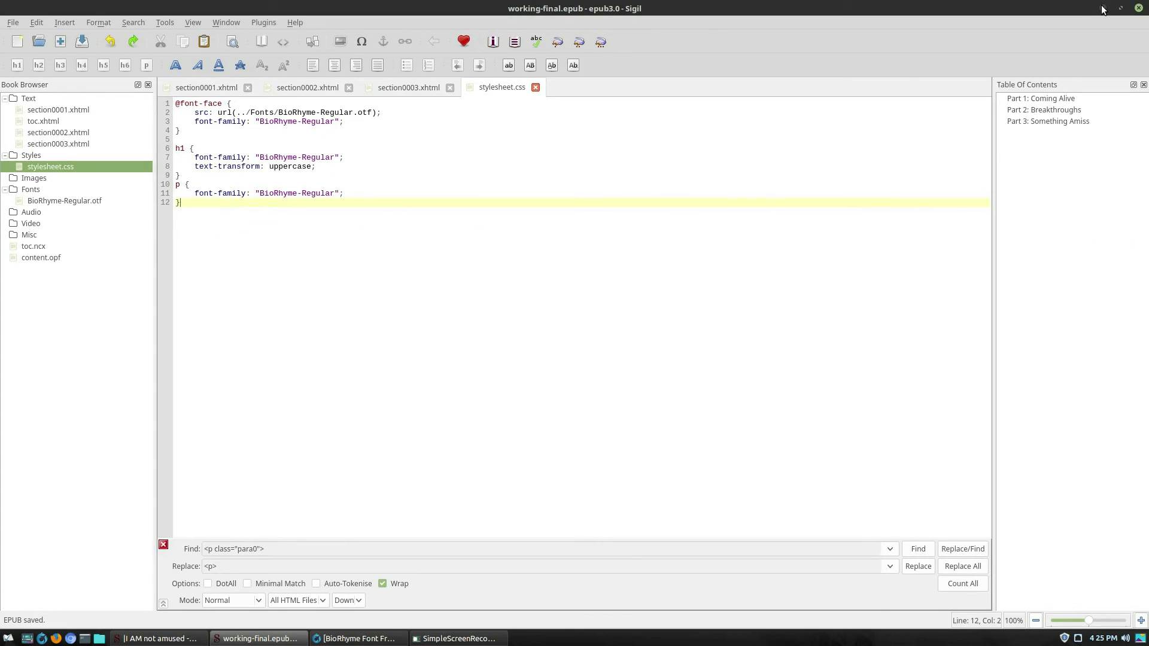
{"action": "left_click", "coordinate": [1103, 8]}
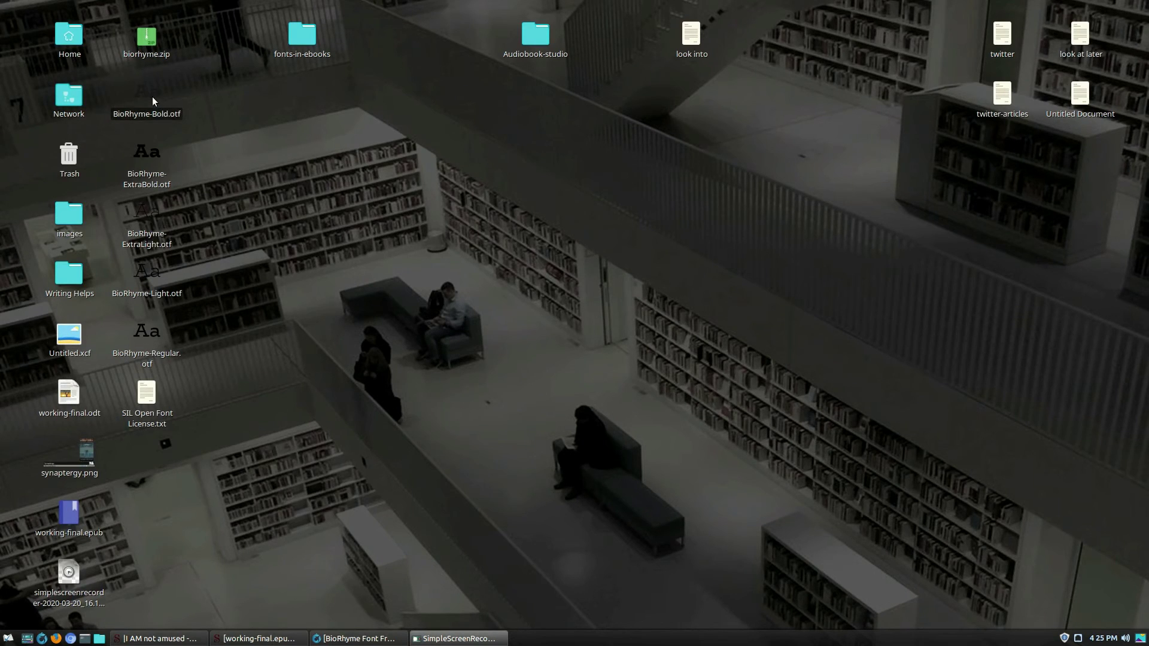
{"action": "right_click", "coordinate": [70, 533]}
{"action": "mouse_move", "coordinate": [130, 310]}
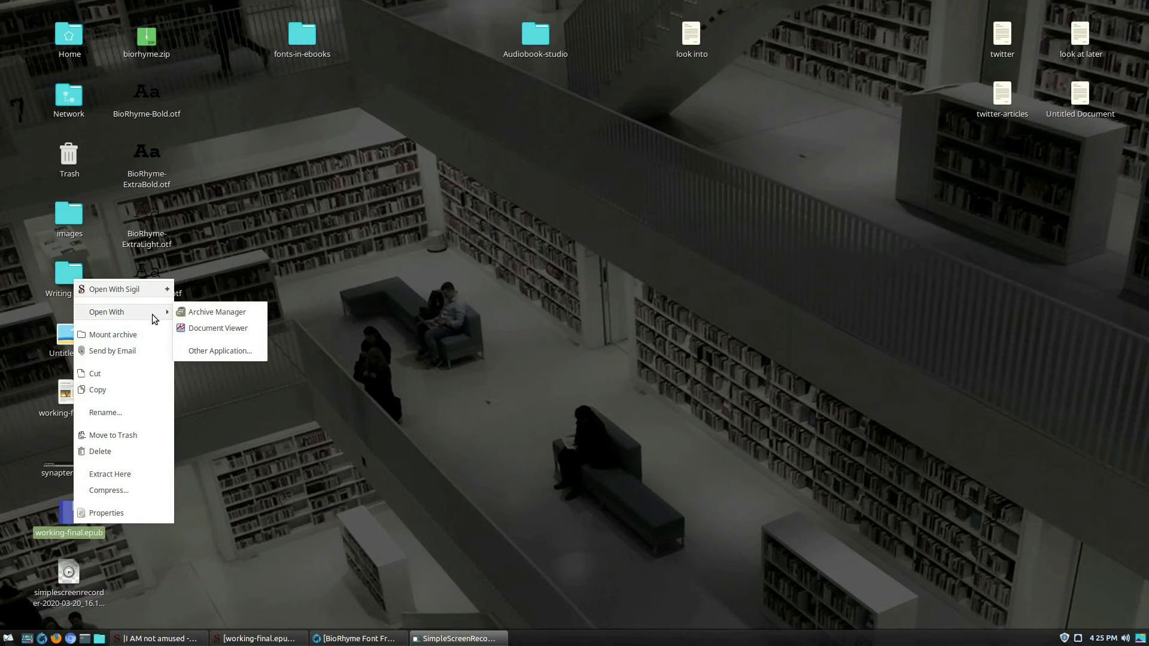
{"action": "left_click", "coordinate": [213, 328]}
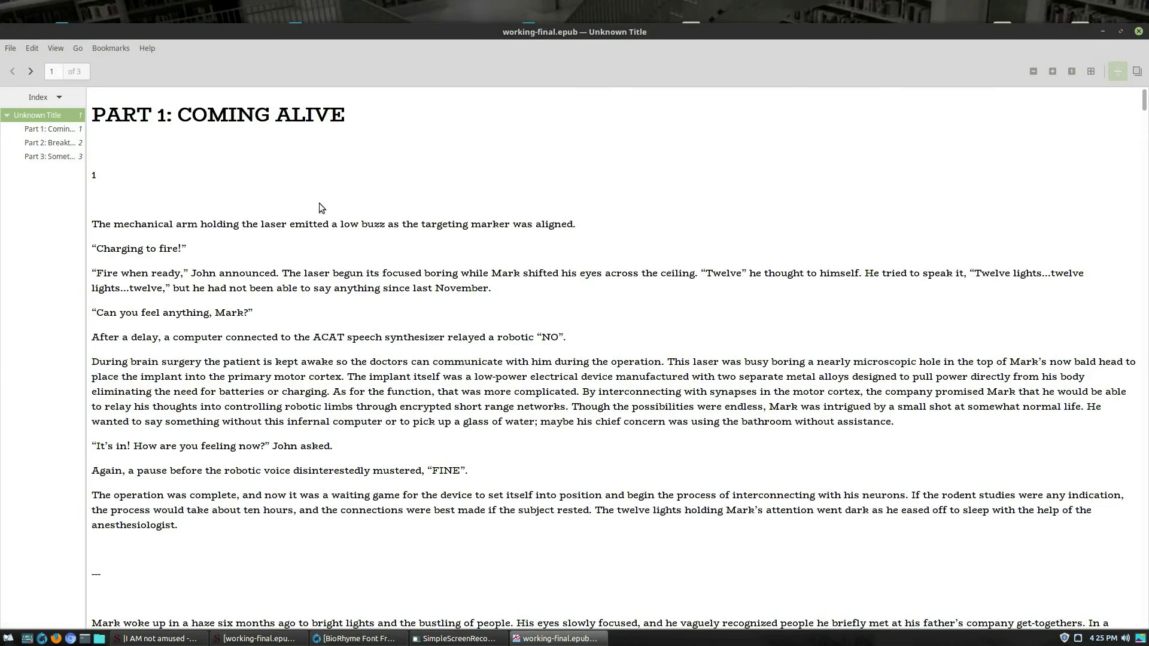
- Centre the Document Viewer window, then jump through the index to Part 2 and Part 3: Something Amiss
{"action": "scroll", "coordinate": [319, 208], "scroll_direction": "down", "scroll_amount": 20}
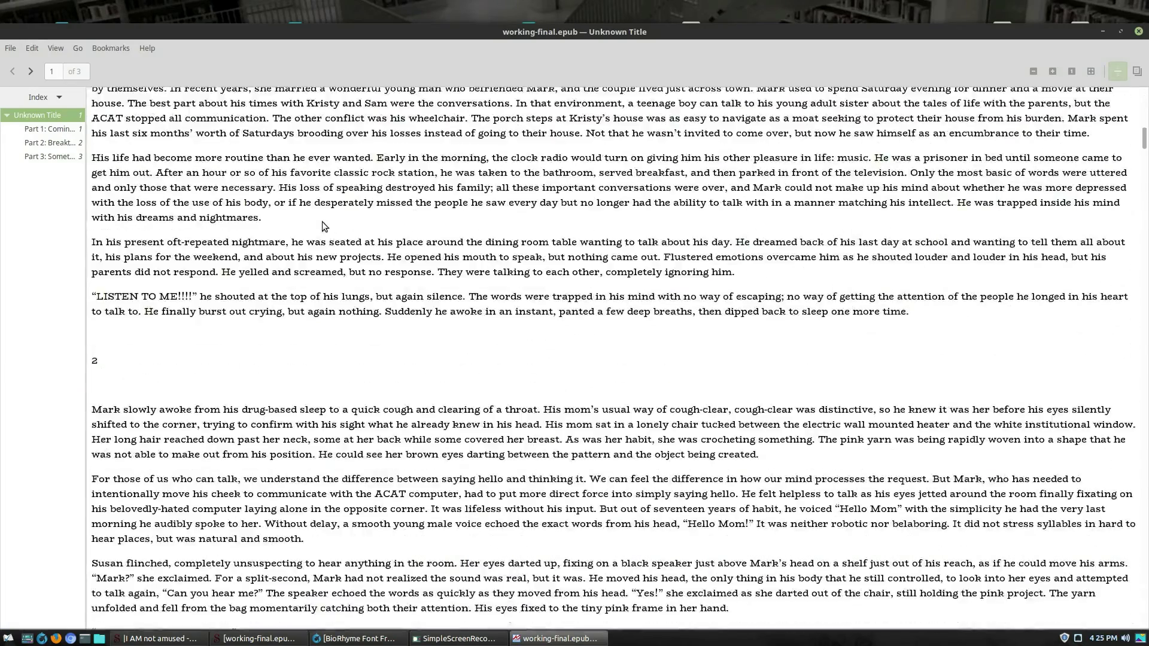
{"action": "scroll", "coordinate": [322, 226], "scroll_direction": "down", "scroll_amount": 4}
{"action": "left_click_drag", "start_coordinate": [945, 31], "coordinate": [320, 119]}
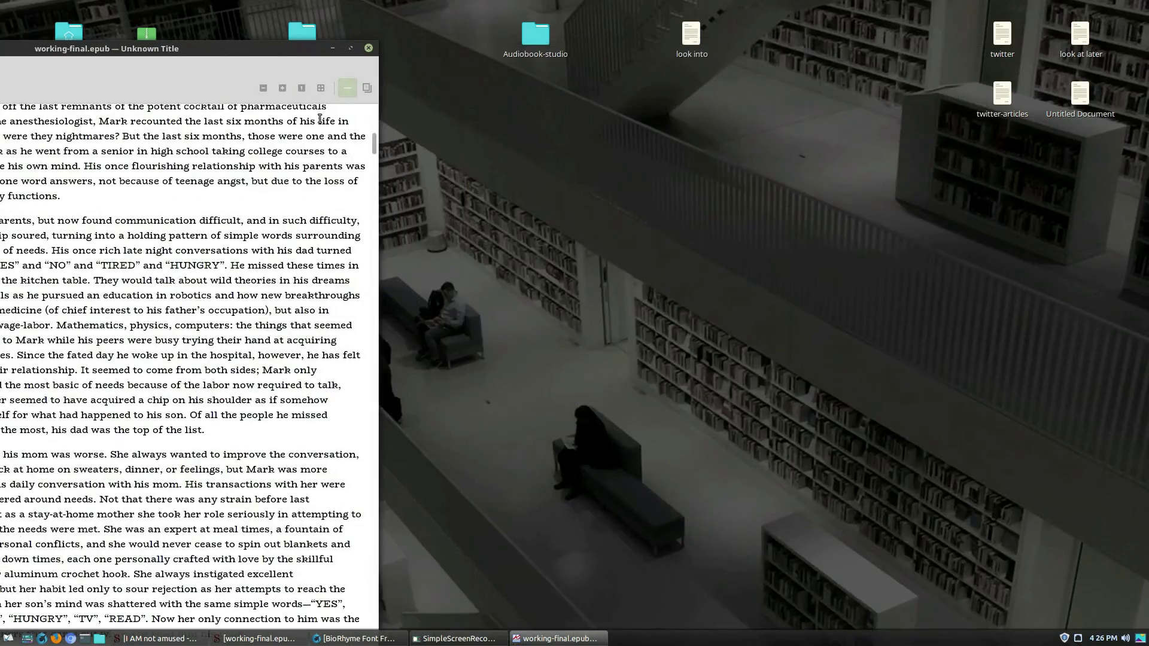
{"action": "left_click_drag", "start_coordinate": [234, 46], "coordinate": [659, 5]}
{"action": "scroll", "coordinate": [556, 249], "scroll_direction": "up", "scroll_amount": 10}
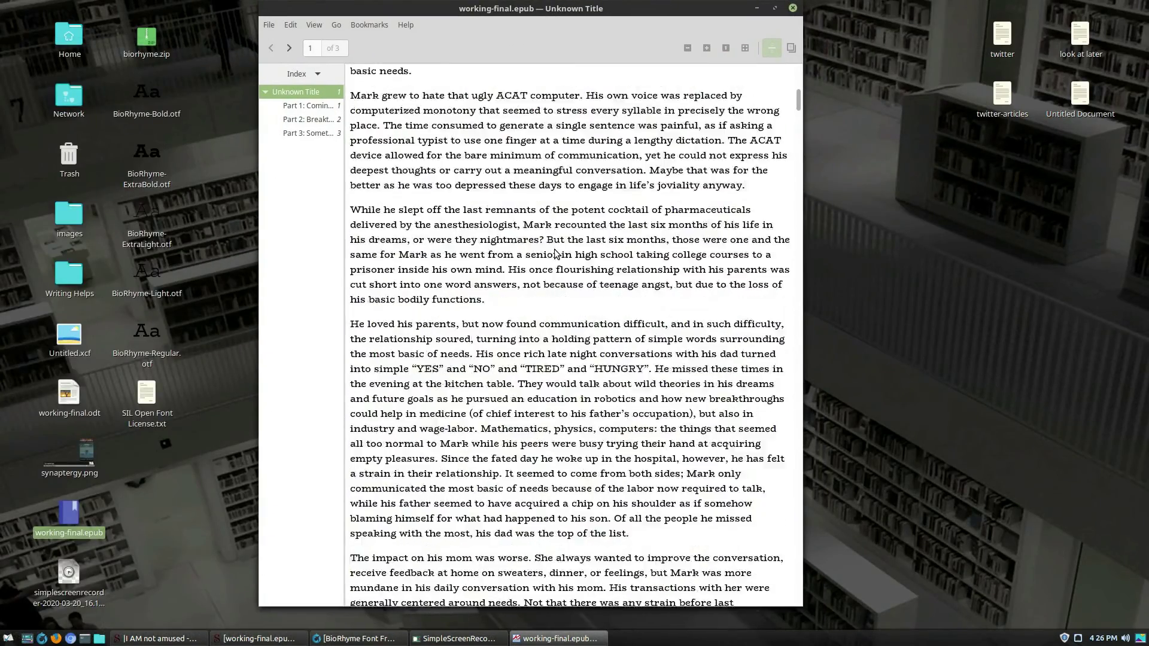
{"action": "scroll", "coordinate": [556, 250], "scroll_direction": "up", "scroll_amount": 10}
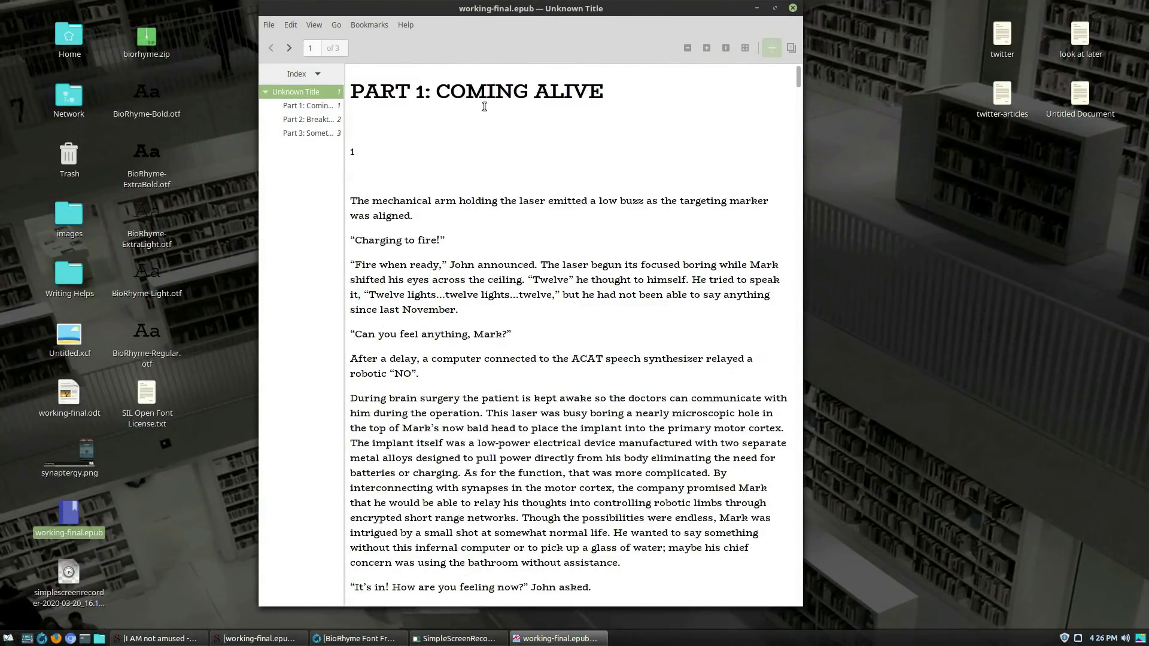
{"action": "scroll", "coordinate": [458, 112], "scroll_direction": "down", "scroll_amount": 5}
{"action": "scroll", "coordinate": [458, 112], "scroll_direction": "down", "scroll_amount": 1}
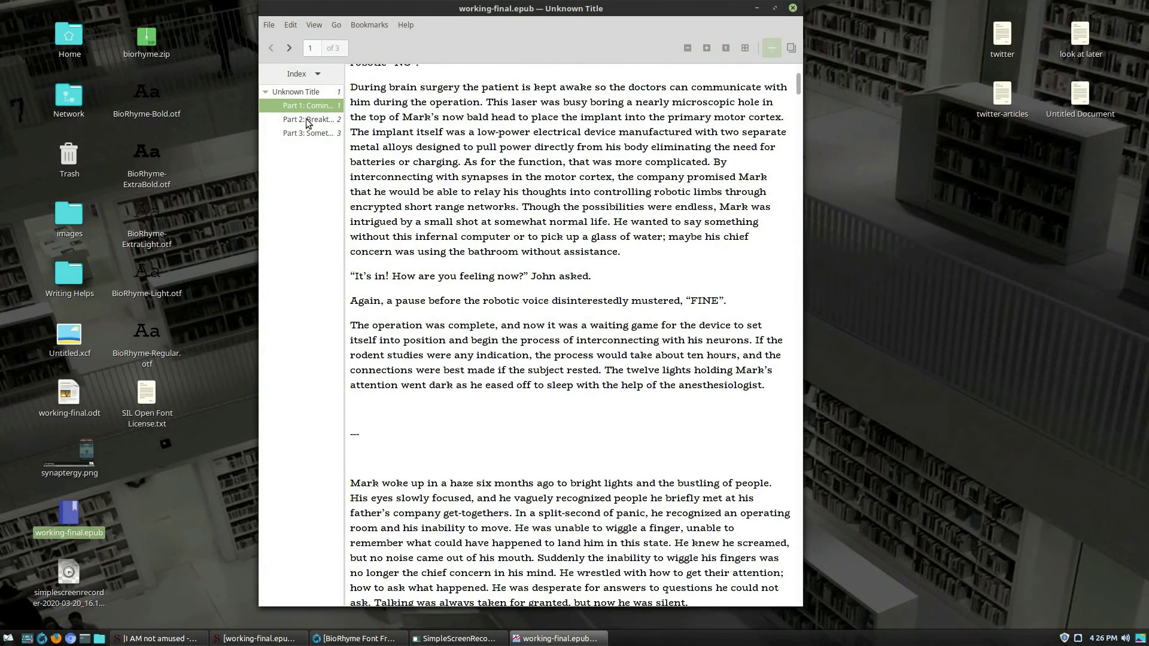
{"action": "left_click", "coordinate": [306, 119]}
{"action": "left_click", "coordinate": [315, 133]}
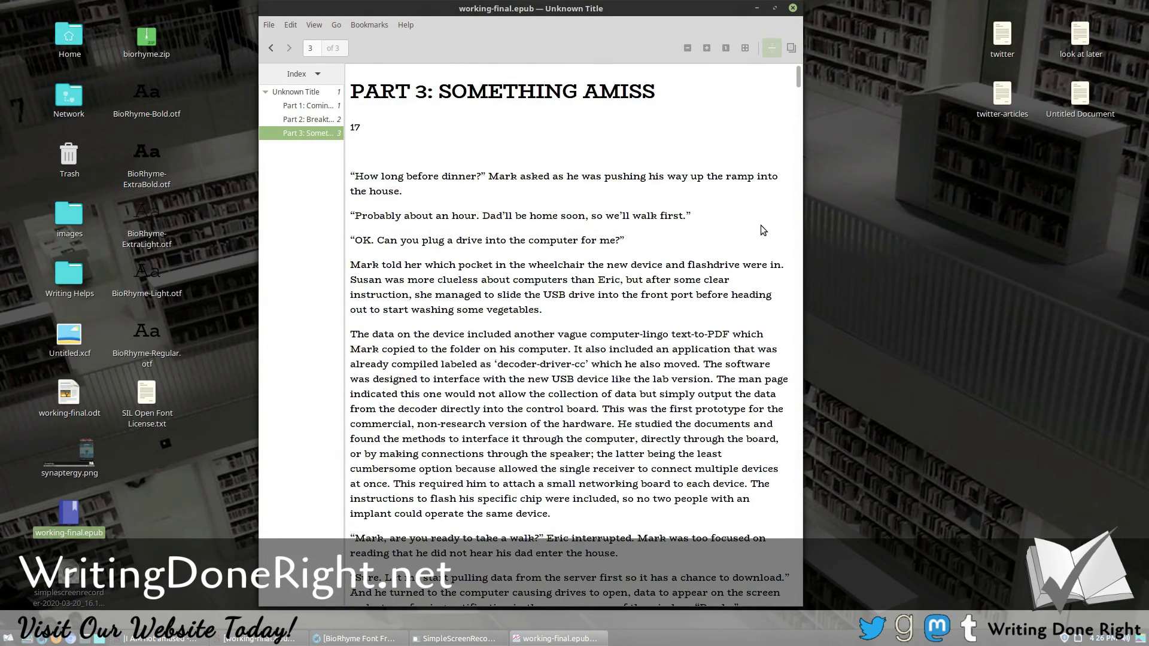